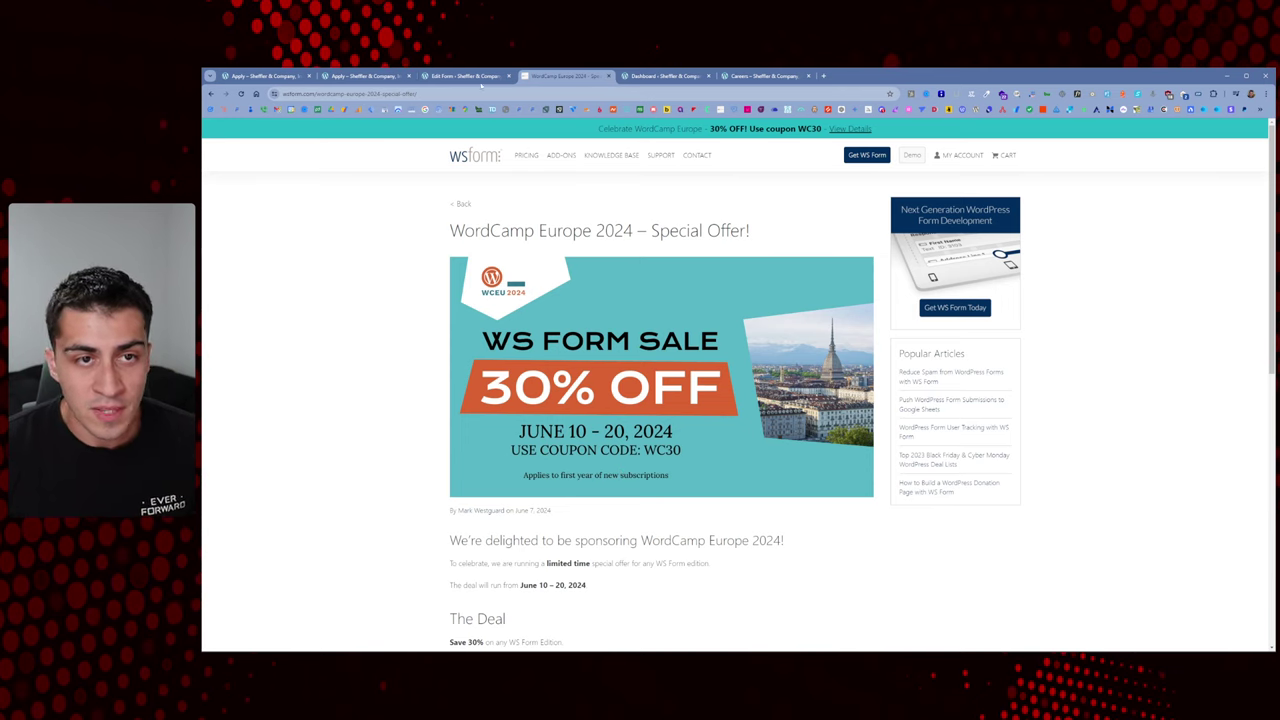
Switch to the 'Apply – Sheffler & Company' tab showing the Apply Now employment application
left_click(257, 80)
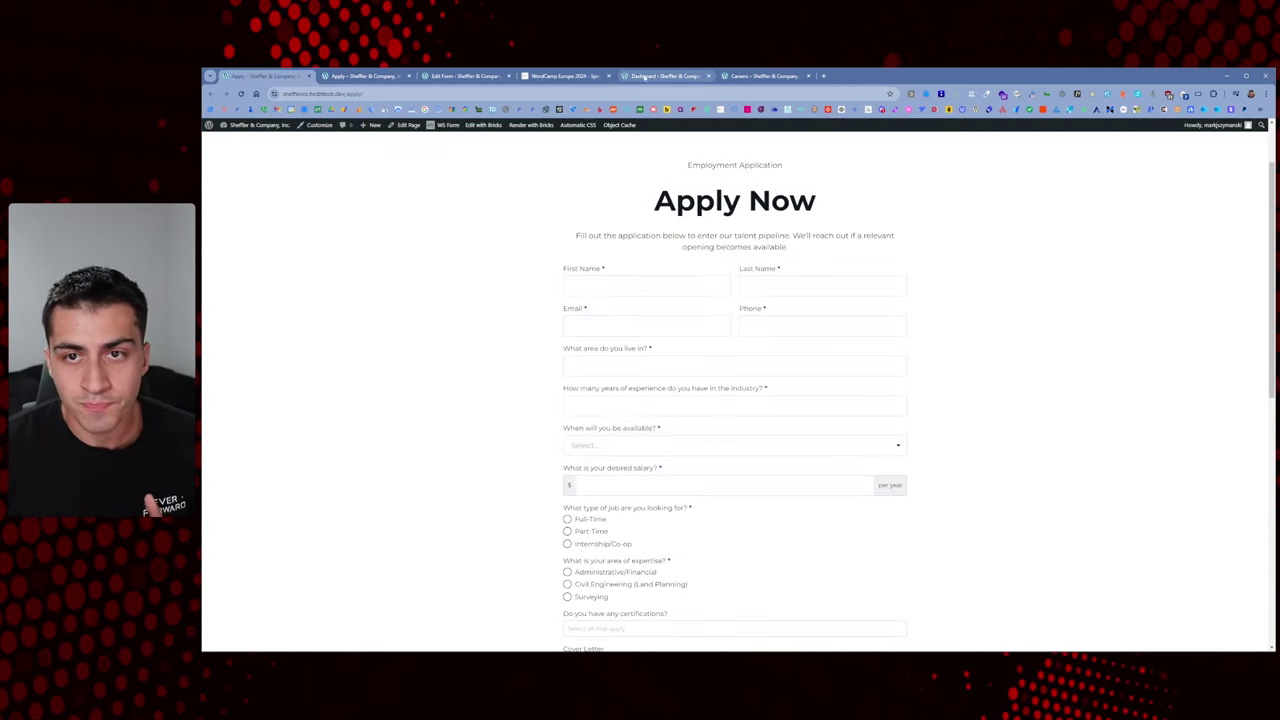
Close the WordCamp Europe 2024 offer tab and scroll through the Apply Now form fields
left_click(609, 77)
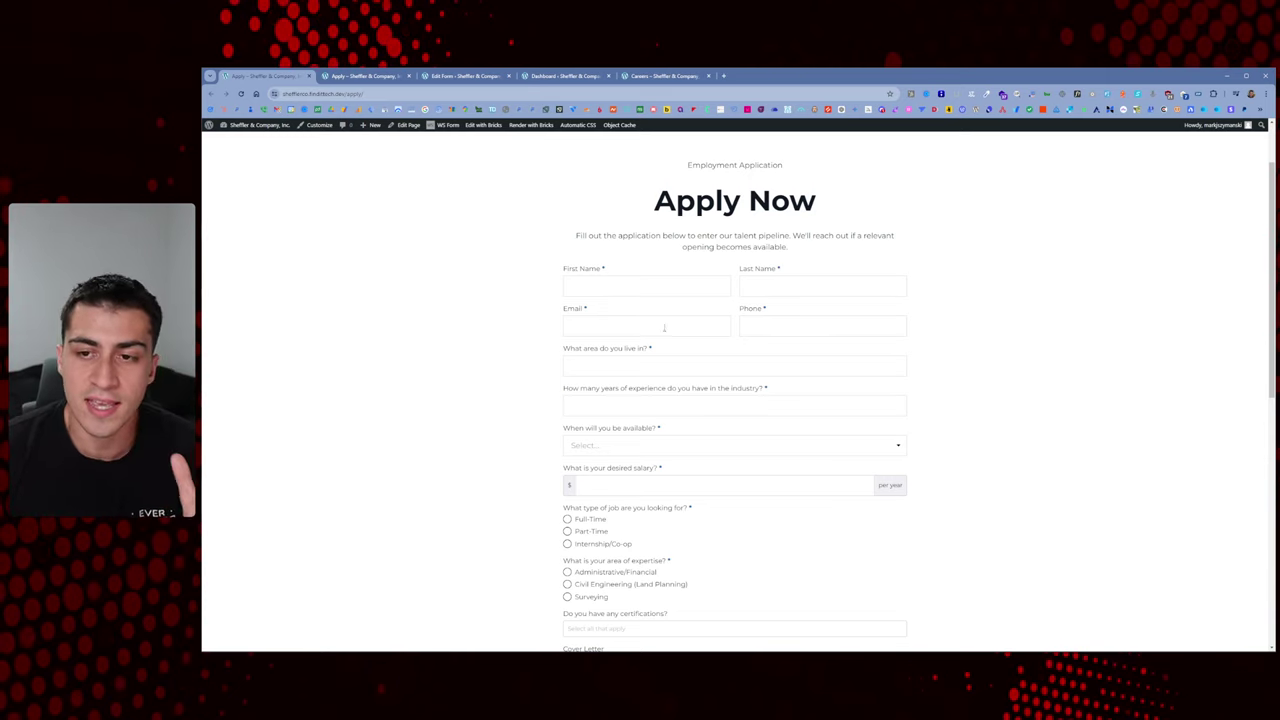
scroll(829, 214, "up", 2)
scroll(800, 230, "down", 1)
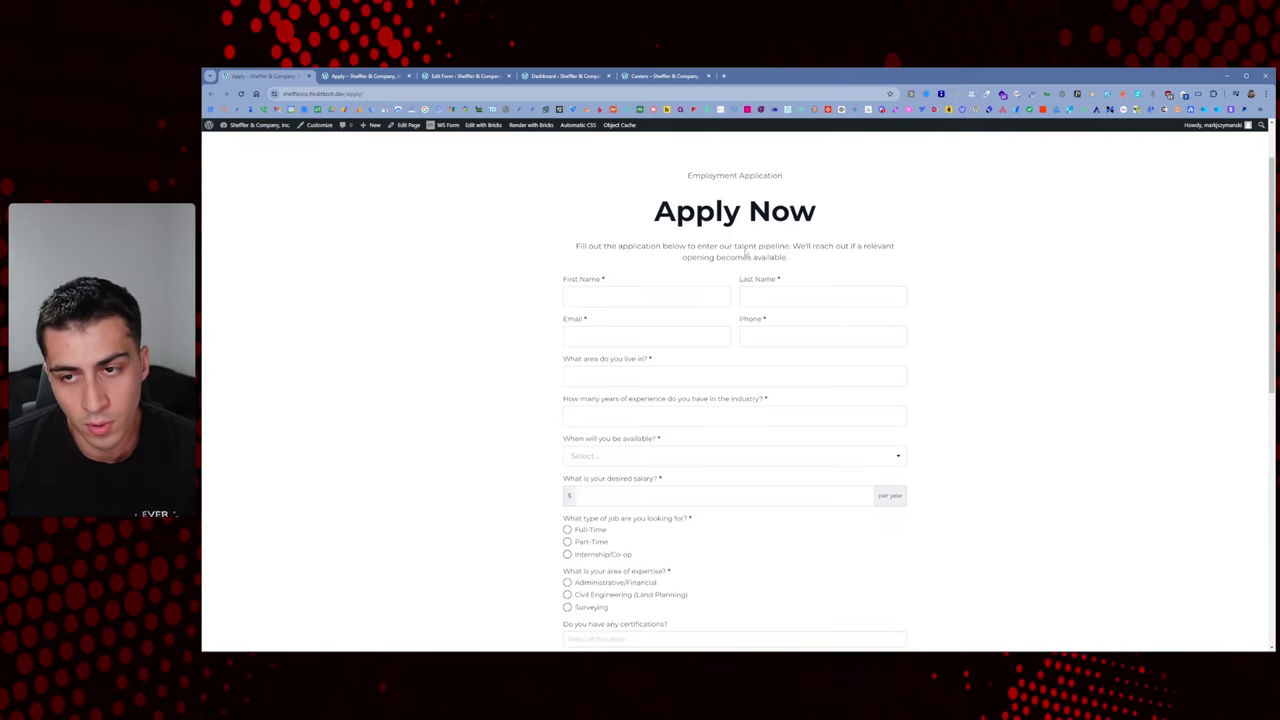
scroll(745, 254, "down", 1)
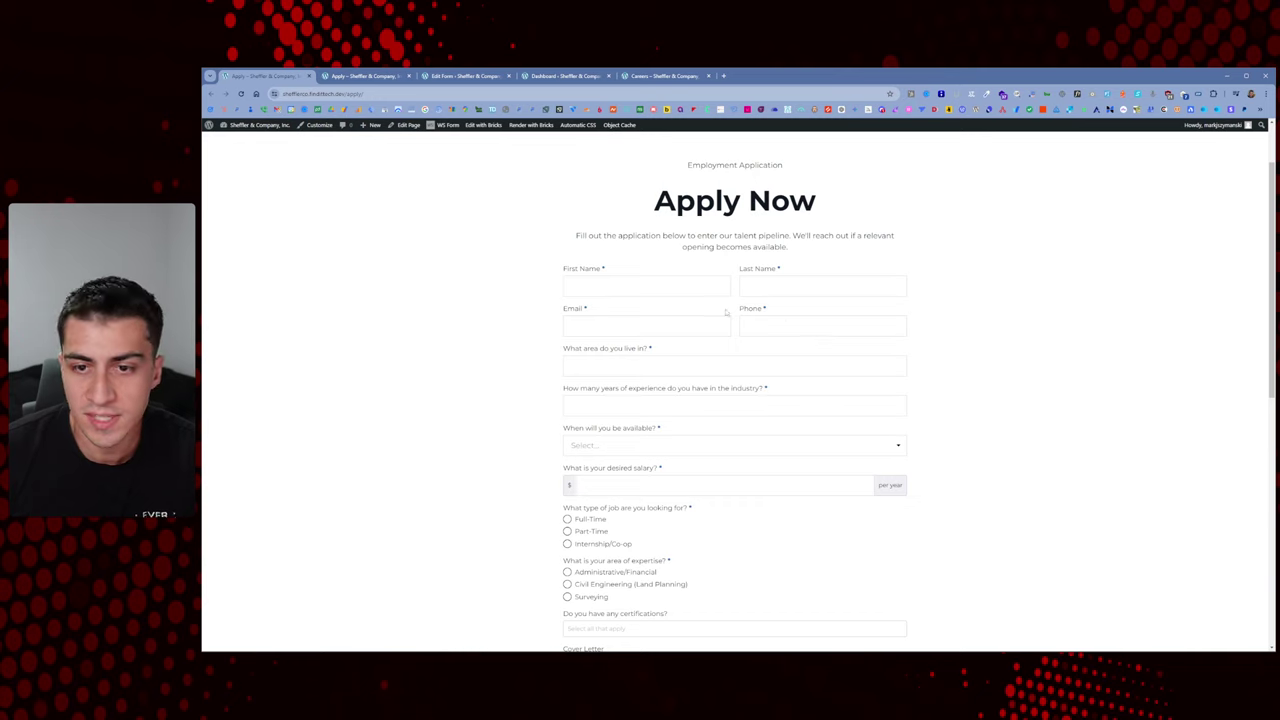
scroll(619, 227, "down", 1)
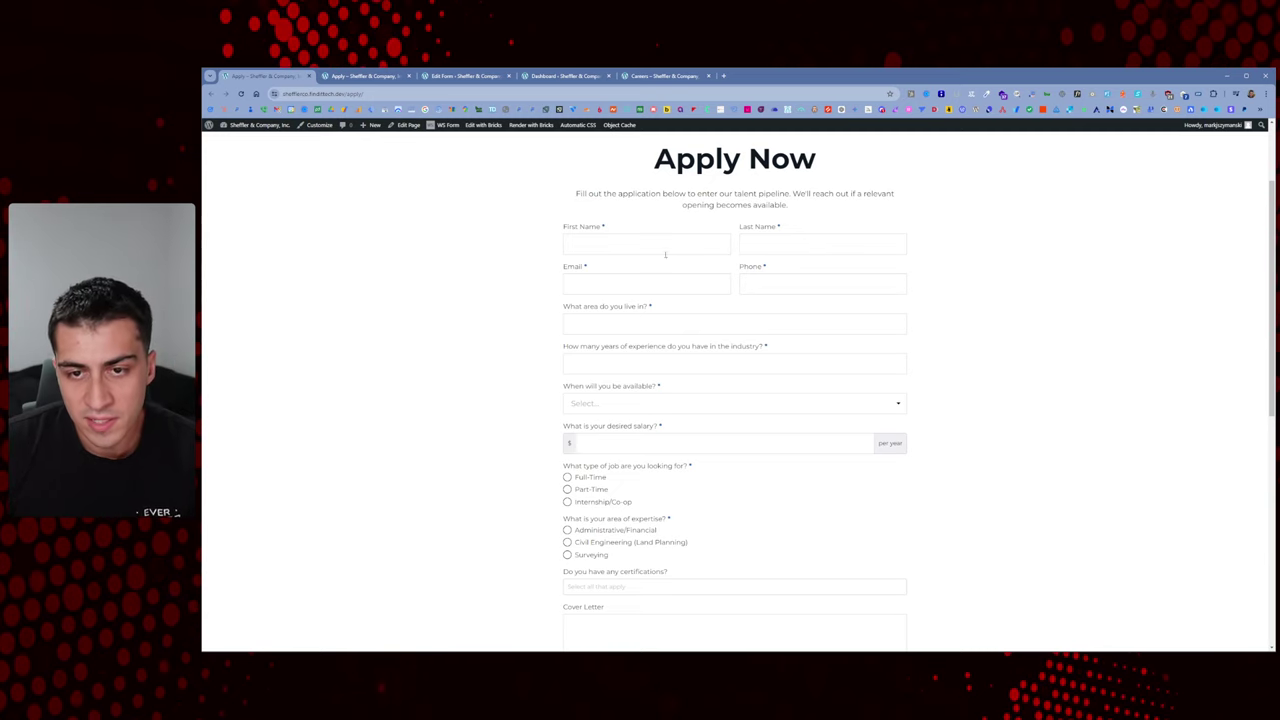
scroll(590, 204, "down", 1)
scroll(623, 267, "down", 1)
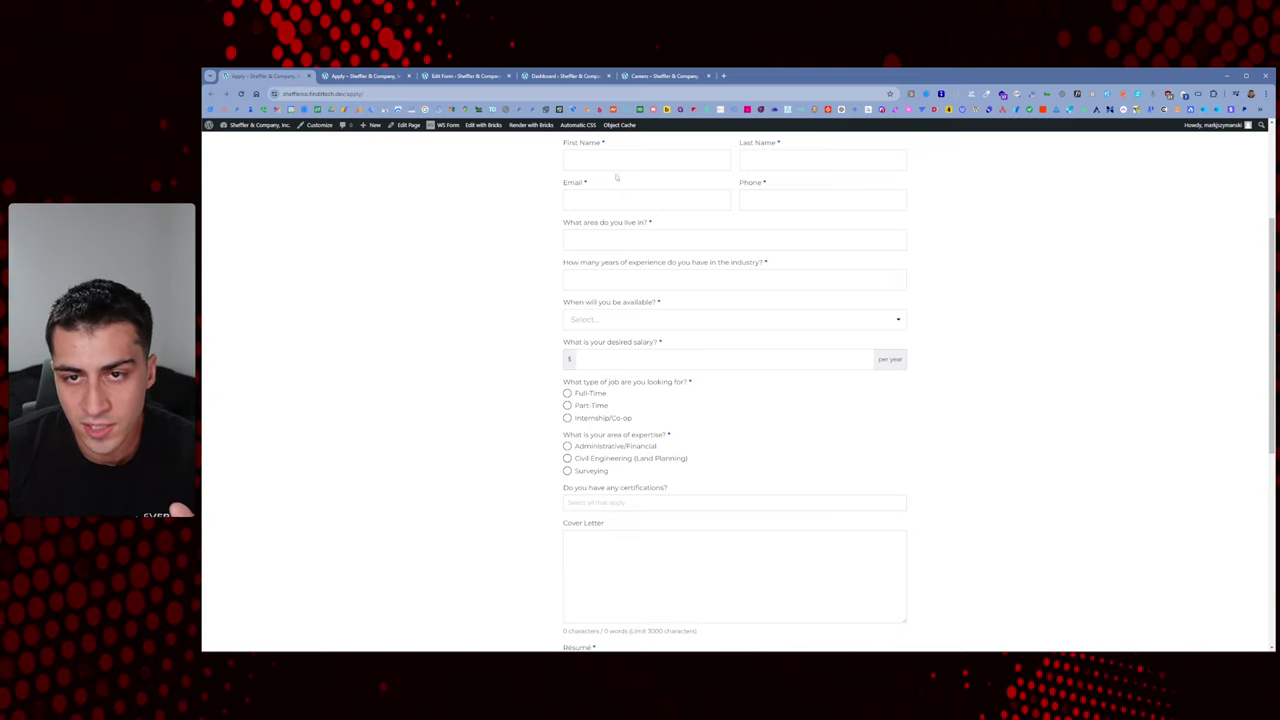
scroll(620, 200, "down", 2)
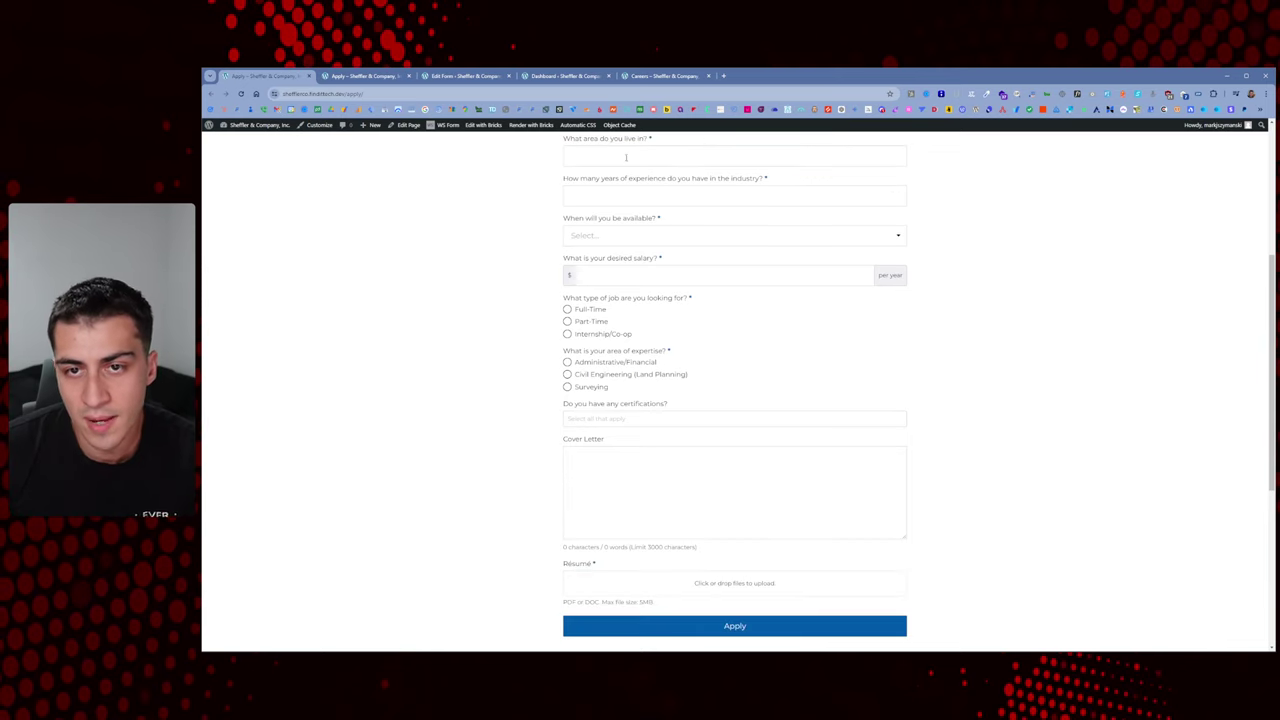
Check the availability and certifications dropdowns without choosing anything, then go to the Careers tab
left_click(585, 240)
left_click(523, 286)
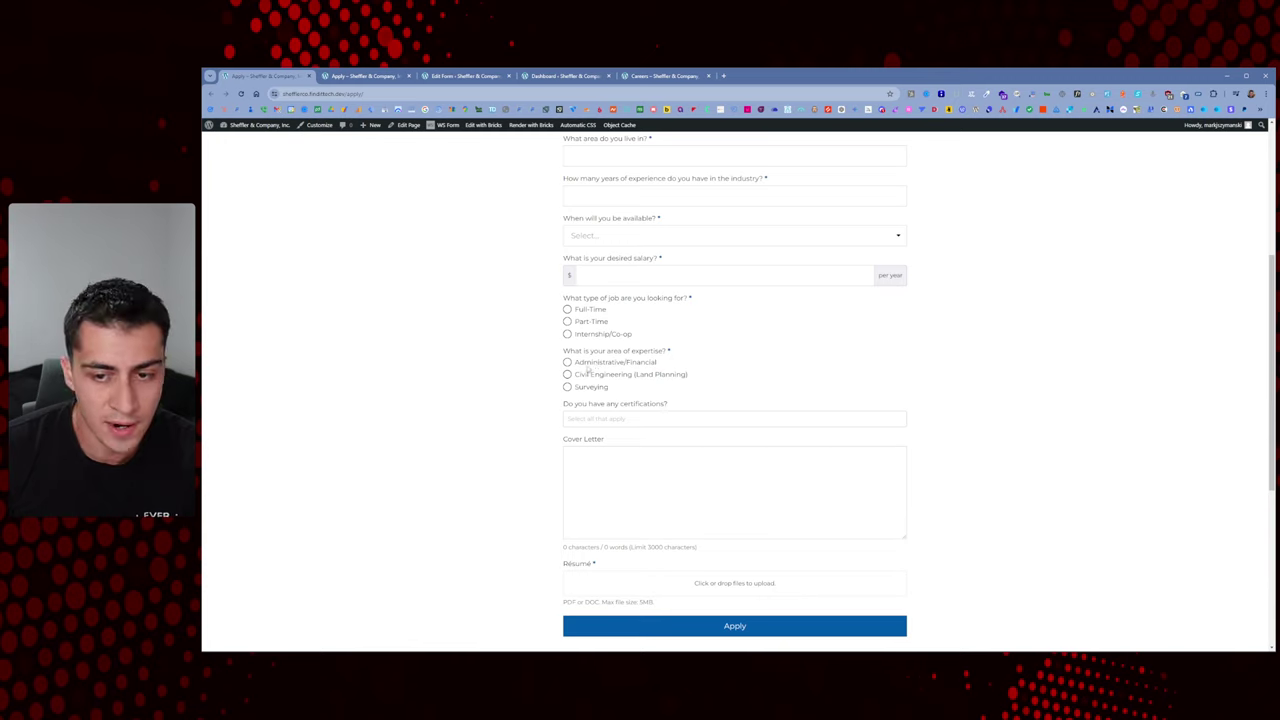
scroll(590, 360, "down", 1)
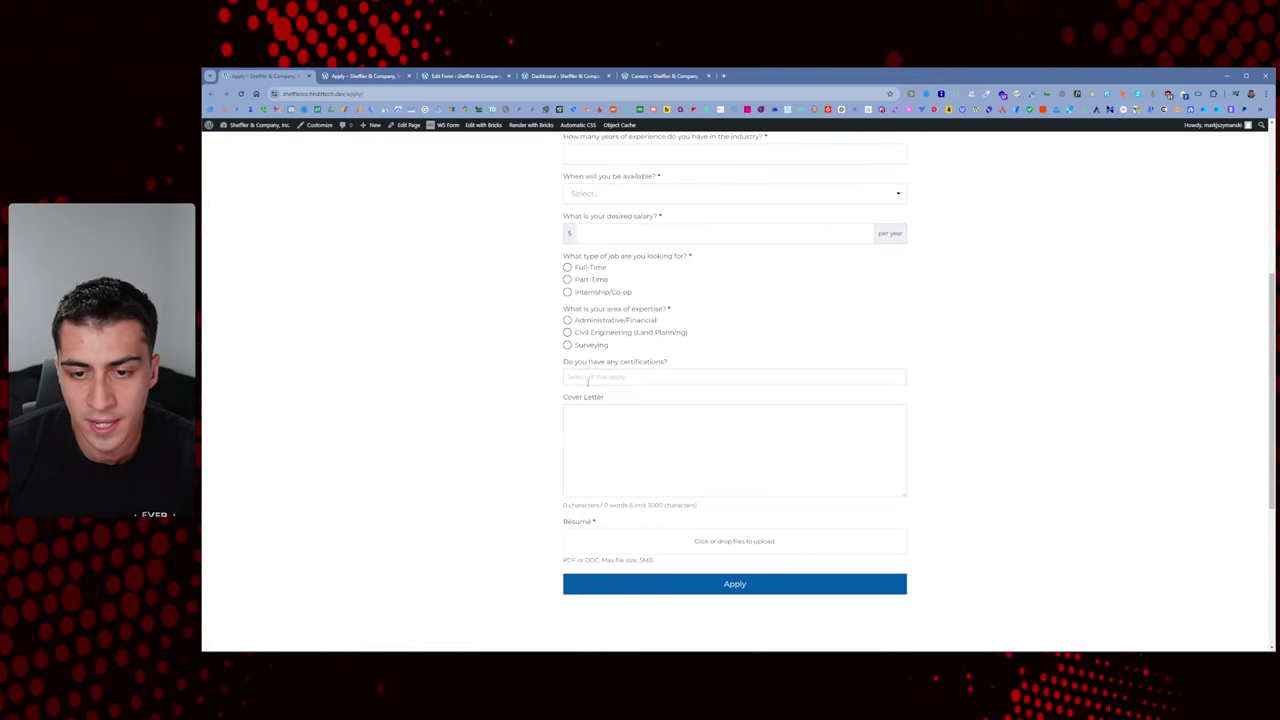
left_click(586, 378)
left_click(516, 408)
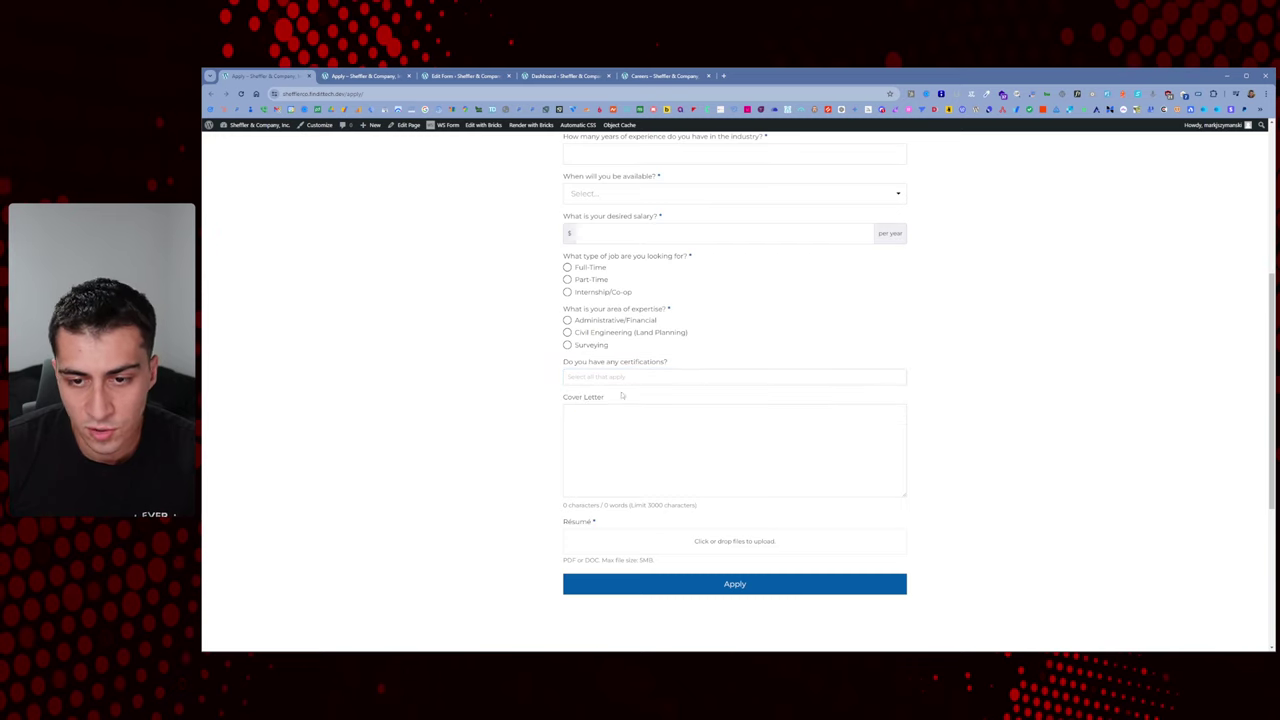
scroll(611, 367, "down", 2)
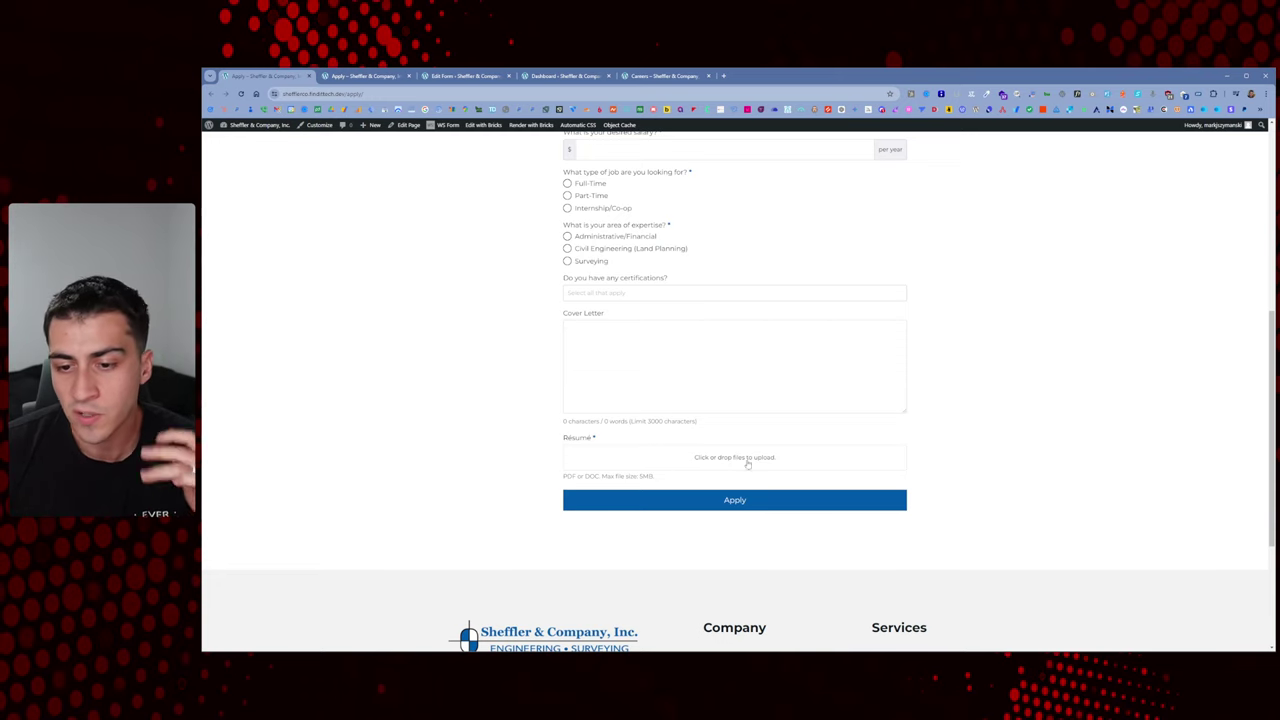
scroll(535, 422, "up", 5)
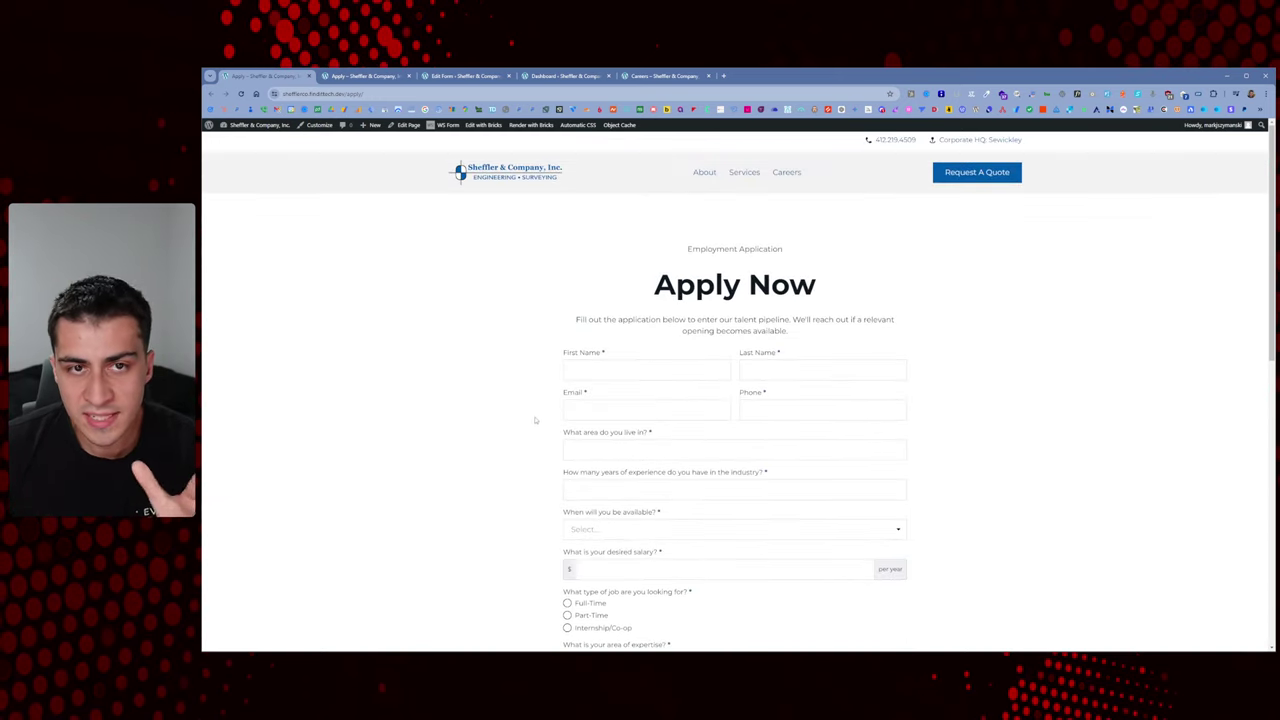
scroll(536, 420, "down", 1)
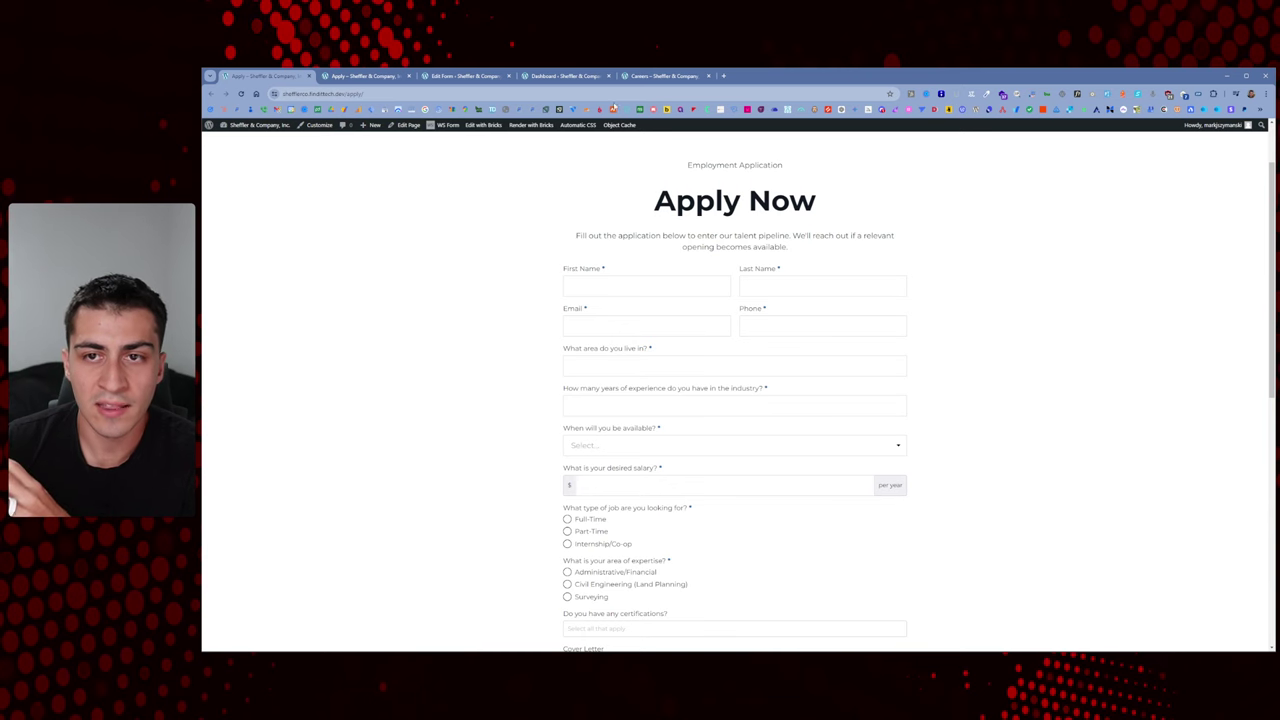
left_click(641, 76)
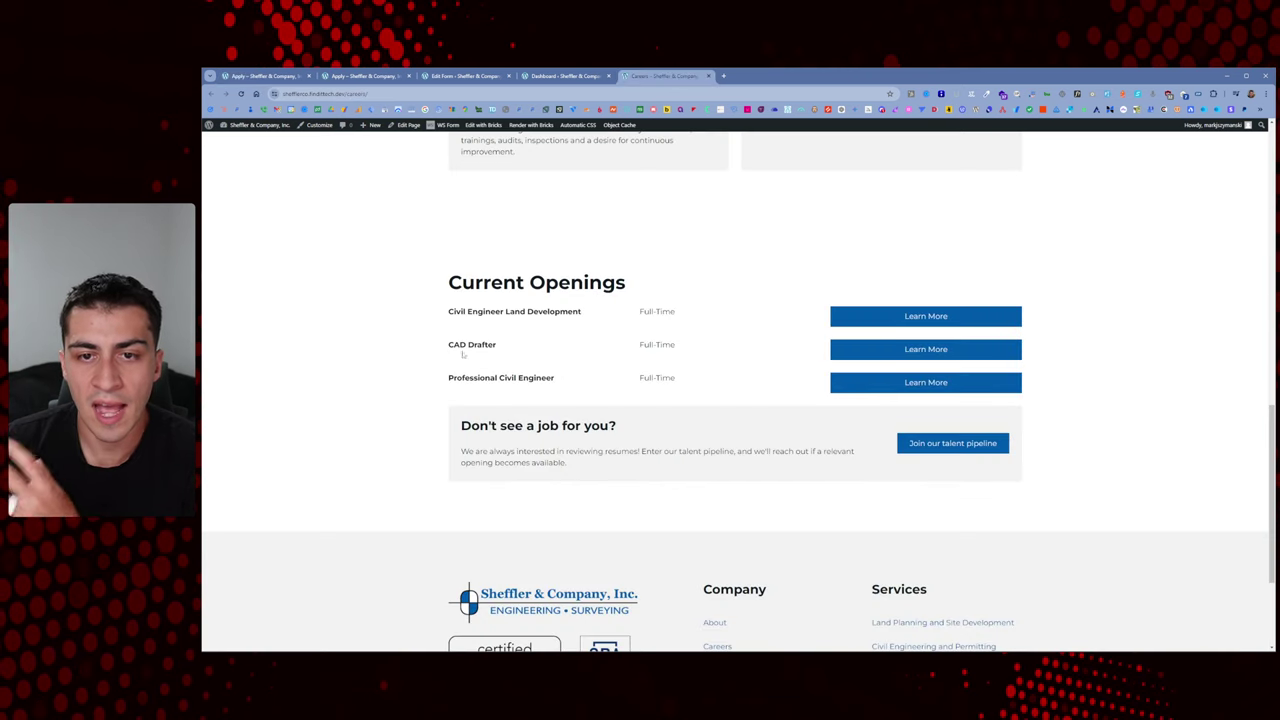
Reload the Careers page and open the CAD Drafter job via Learn More
key("F5")
scroll(368, 349, "down", 5)
scroll(368, 349, "down", 5)
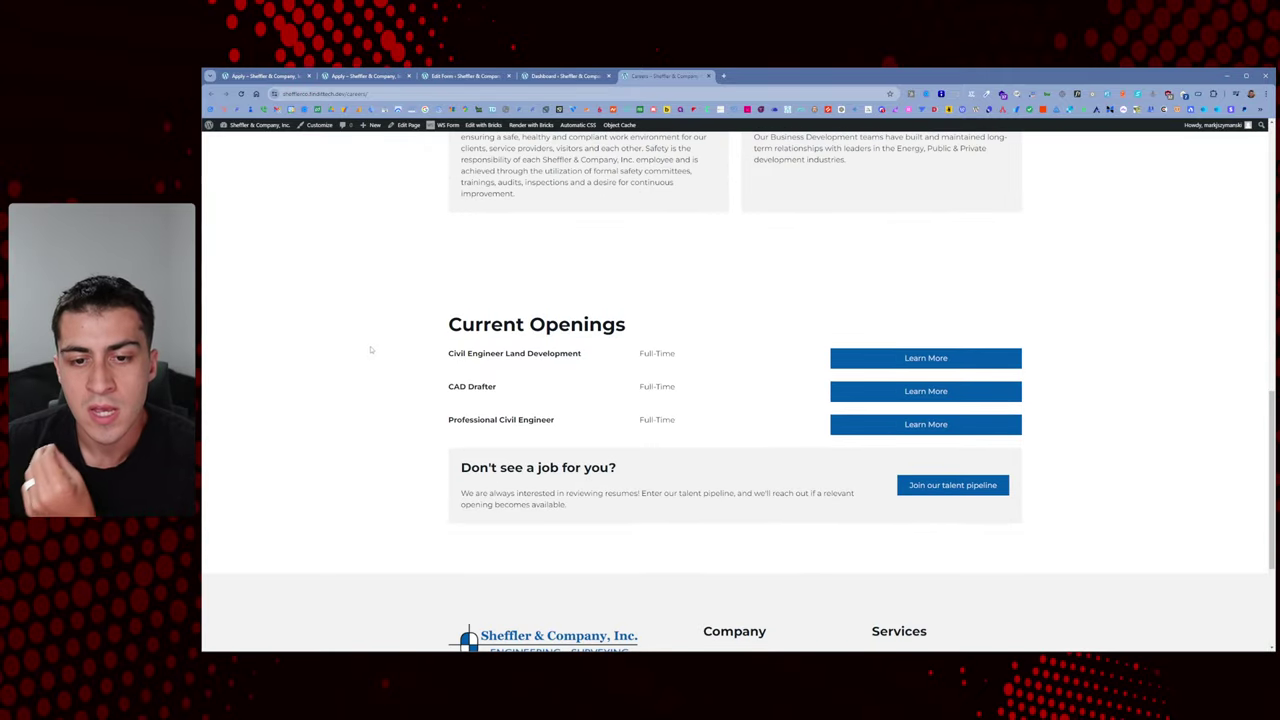
scroll(586, 245, "up", 1)
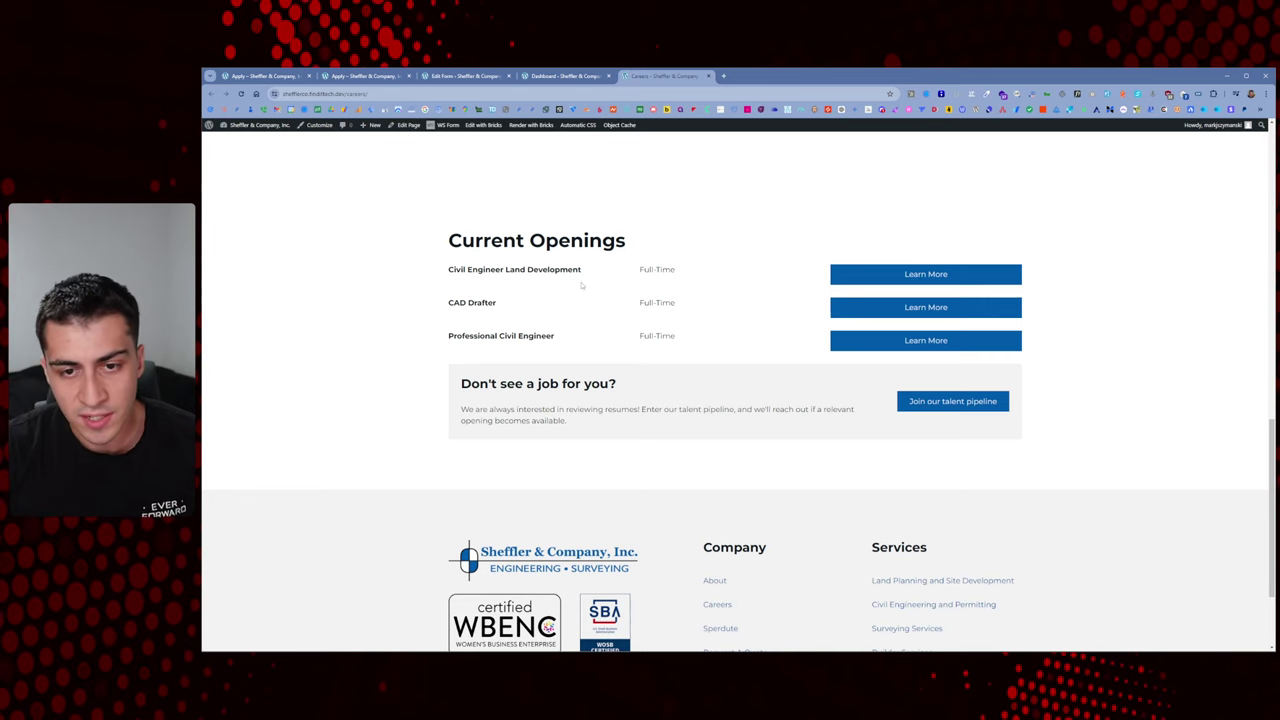
left_click(889, 305)
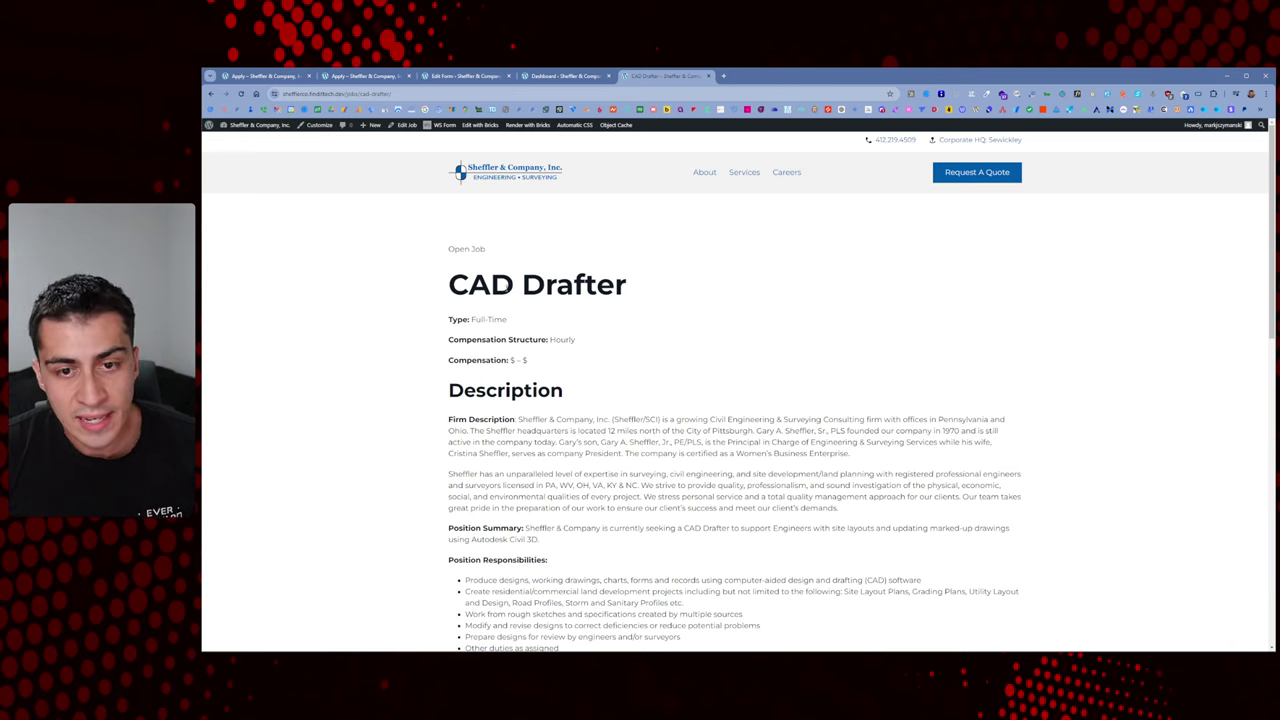
Apply for CAD Drafter from the bottom of its job page
scroll(492, 291, "down", 3)
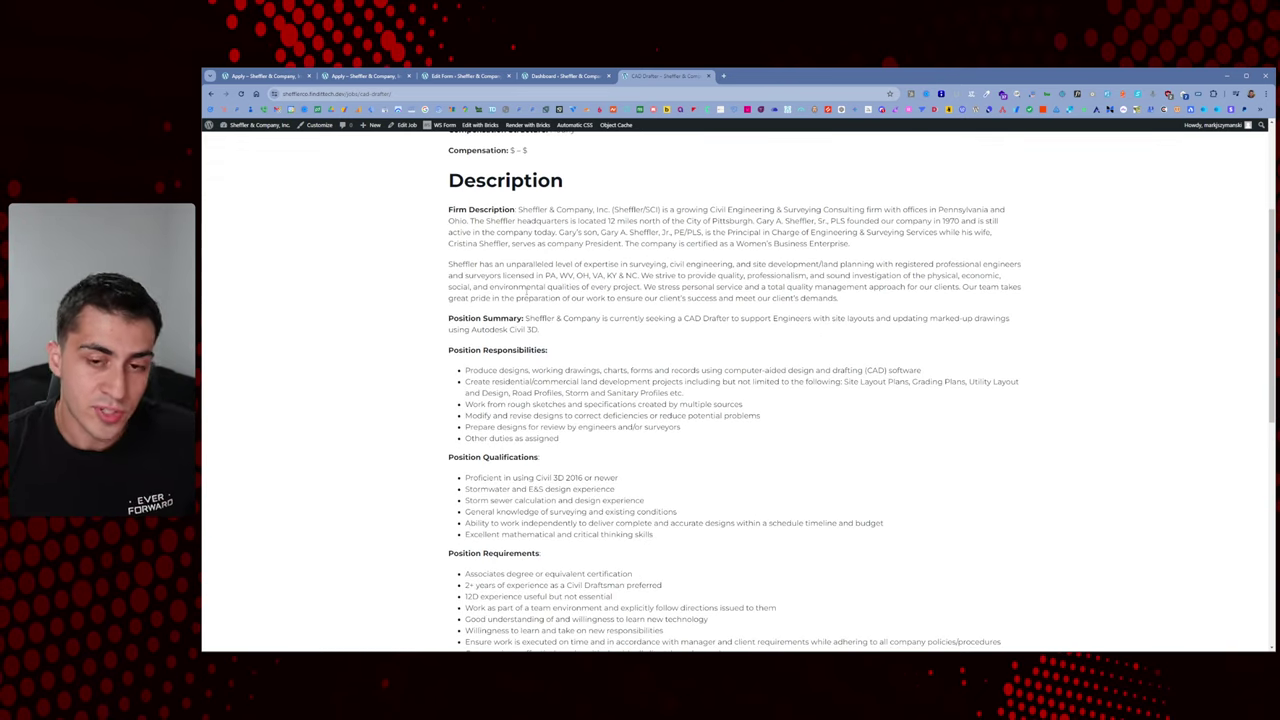
scroll(537, 298, "down", 1)
scroll(545, 300, "up", 3)
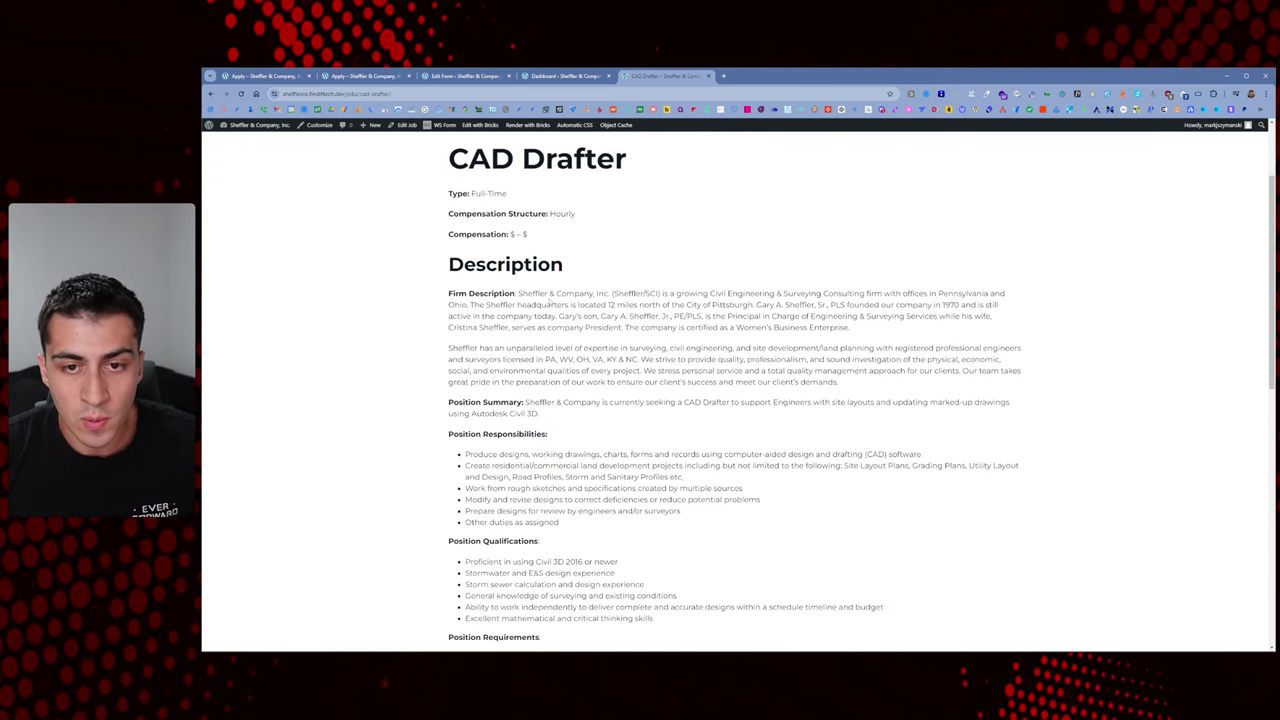
scroll(549, 300, "down", 10)
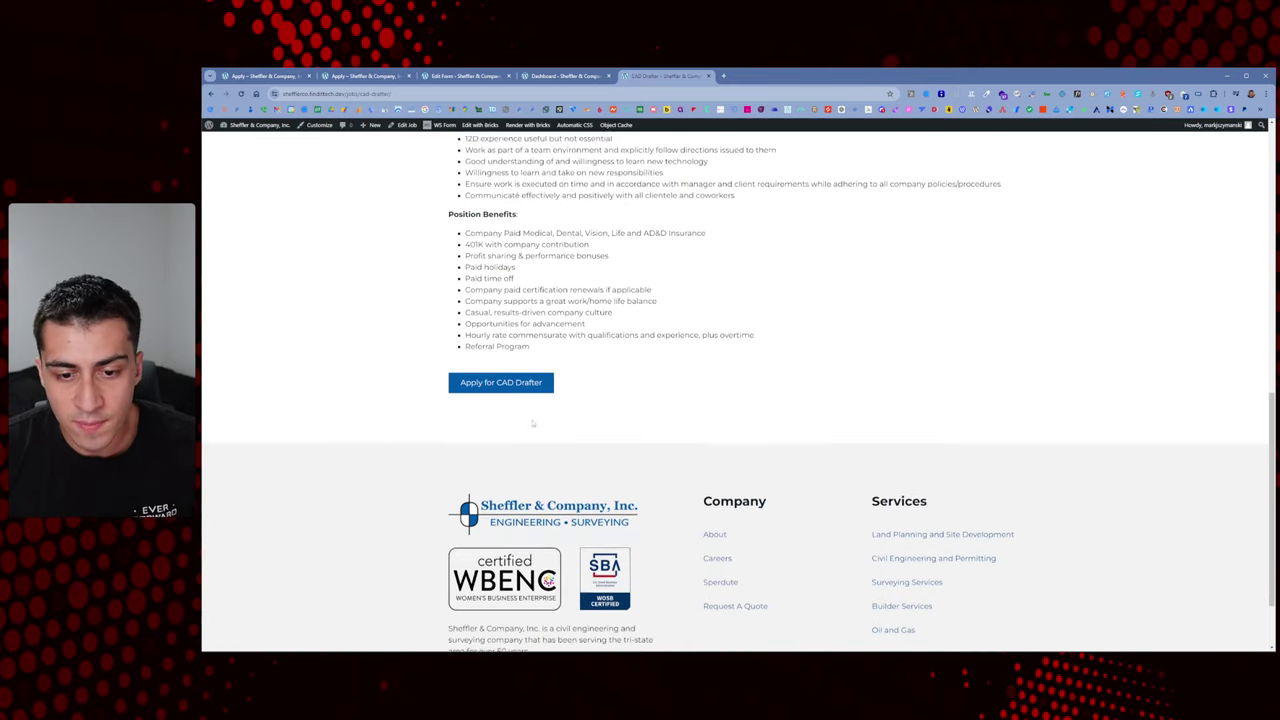
left_click(501, 379)
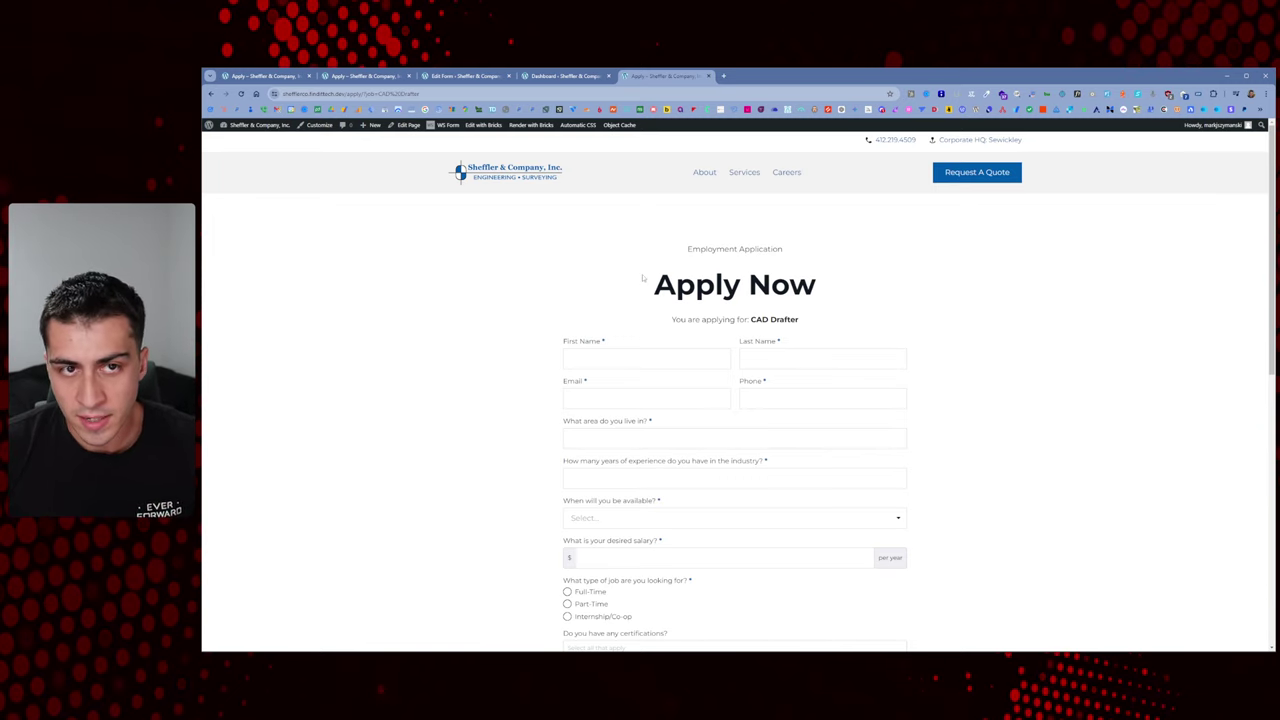
left_click_drag(263, 76, 566, 76)
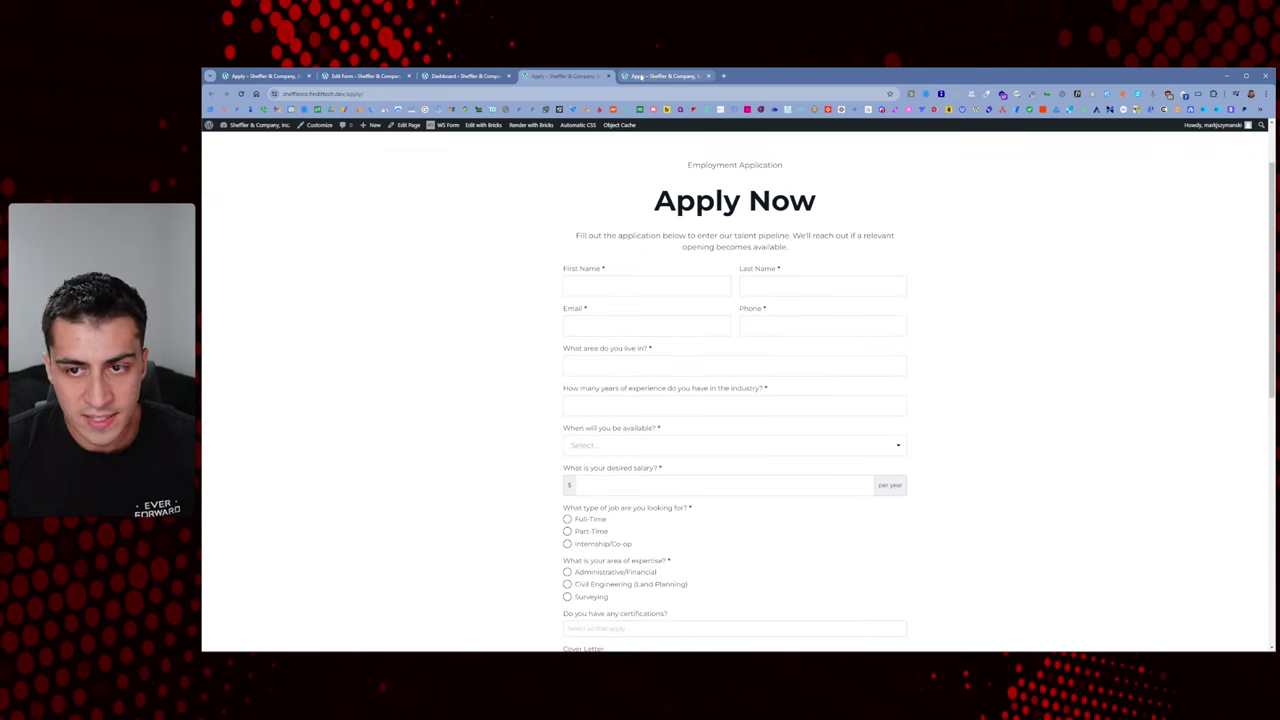
scroll(670, 222, "down", 3)
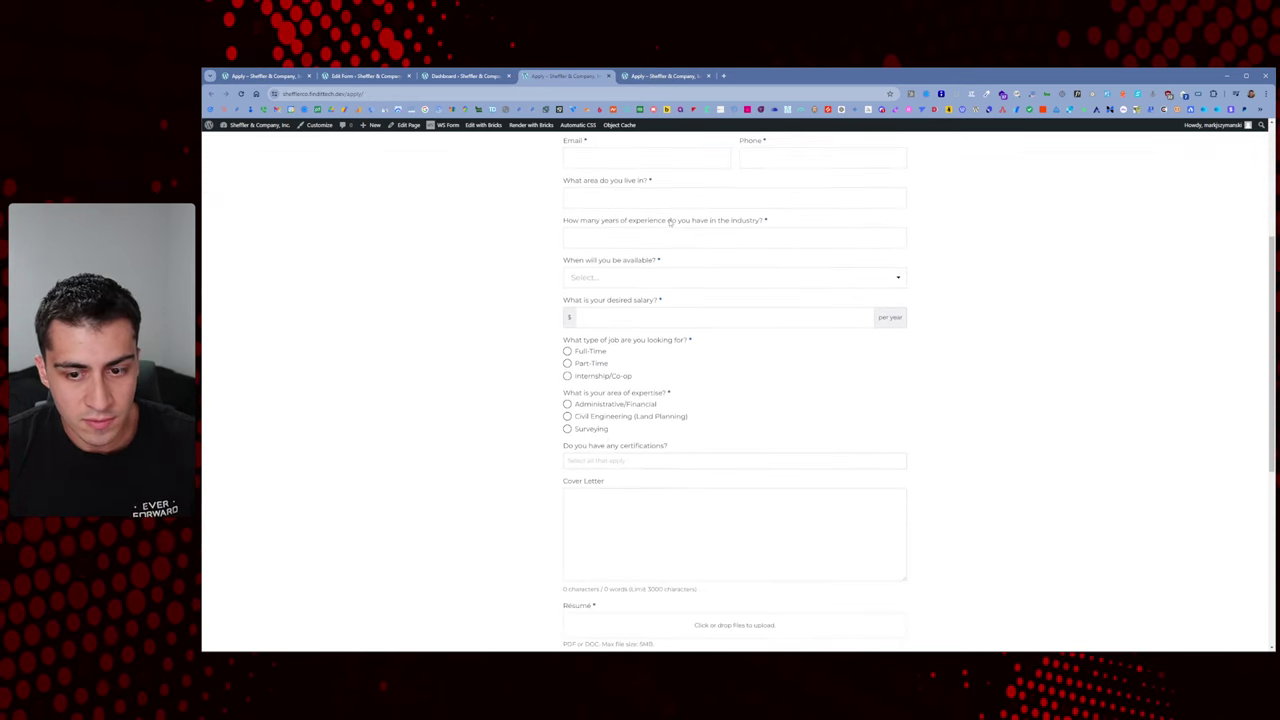
scroll(670, 222, "up", 5)
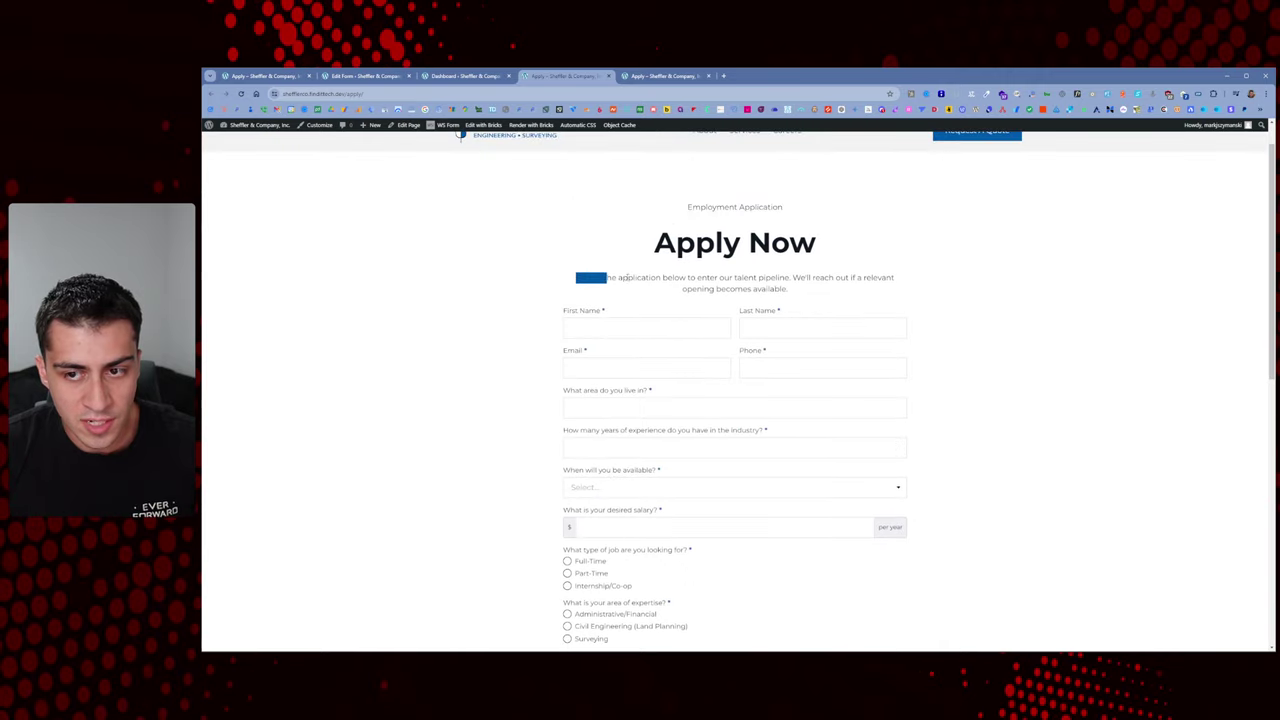
left_click_drag(589, 278, 825, 298)
left_click(661, 275)
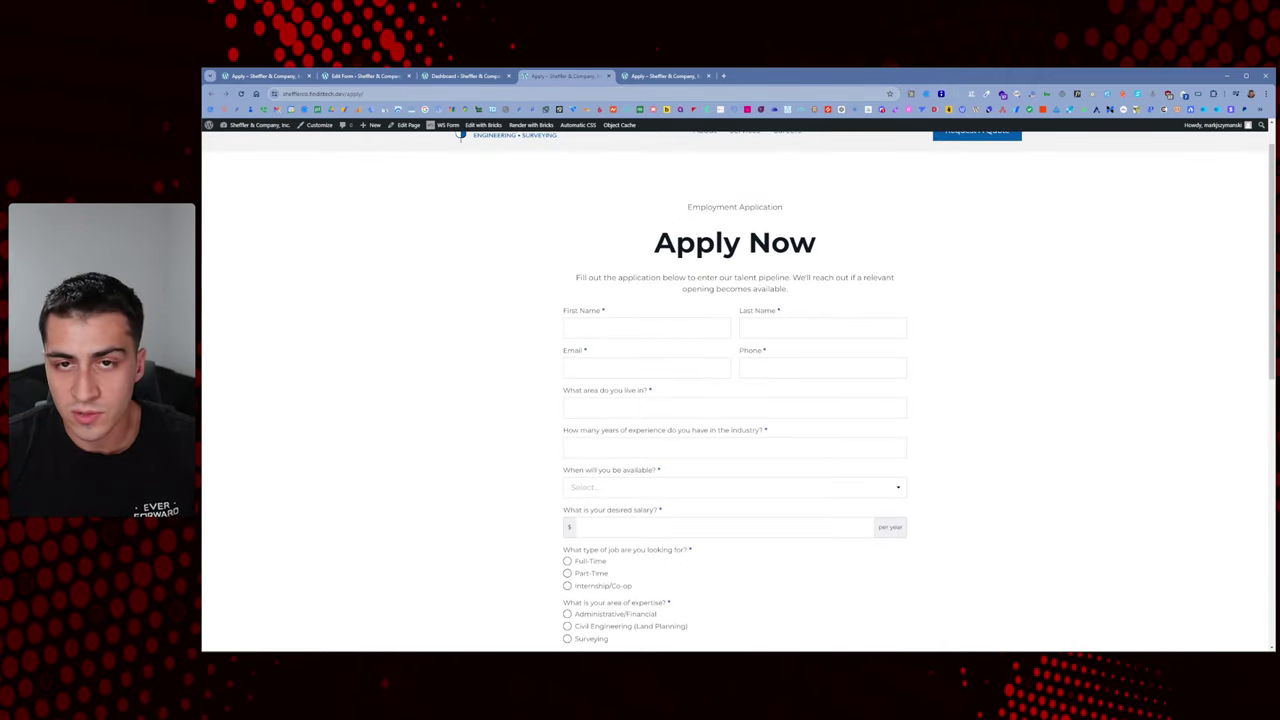
left_click(658, 77)
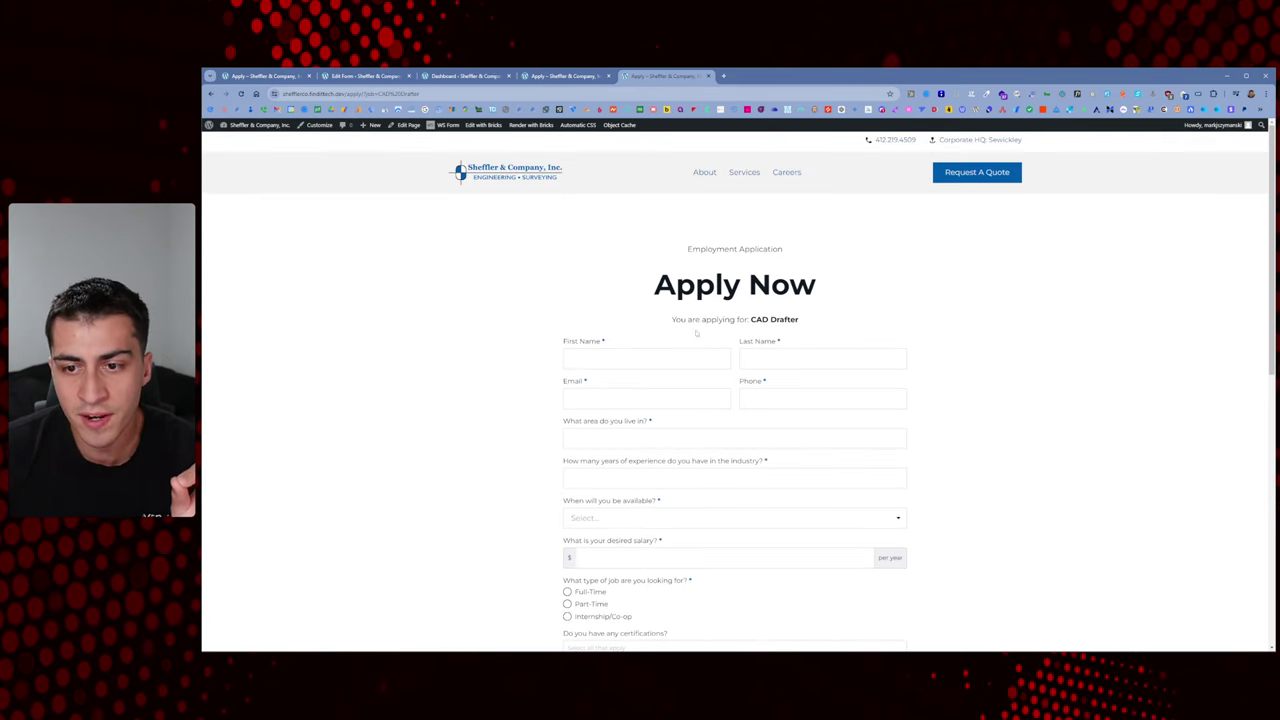
left_click_drag(670, 319, 805, 319)
left_click(810, 317)
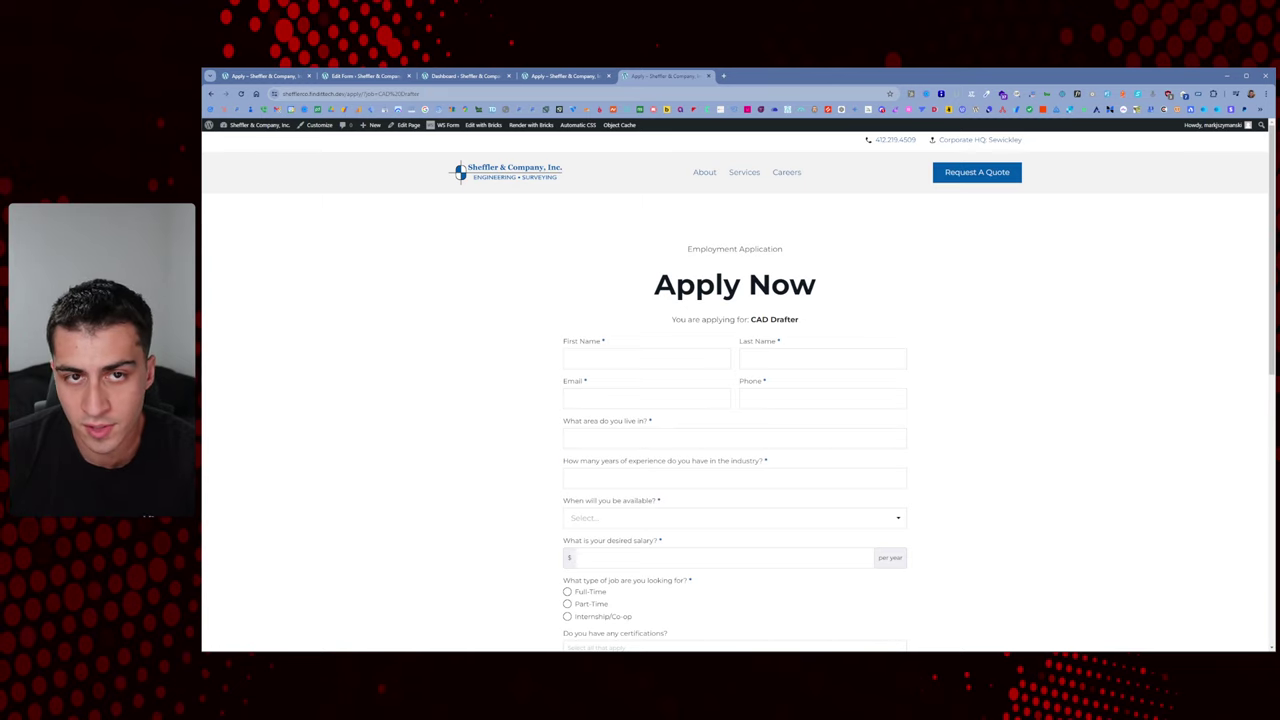
Compare the generic Apply Now form with the ?job=CAD%20Drafter form, which has no expertise question
scroll(516, 341, "down", 1)
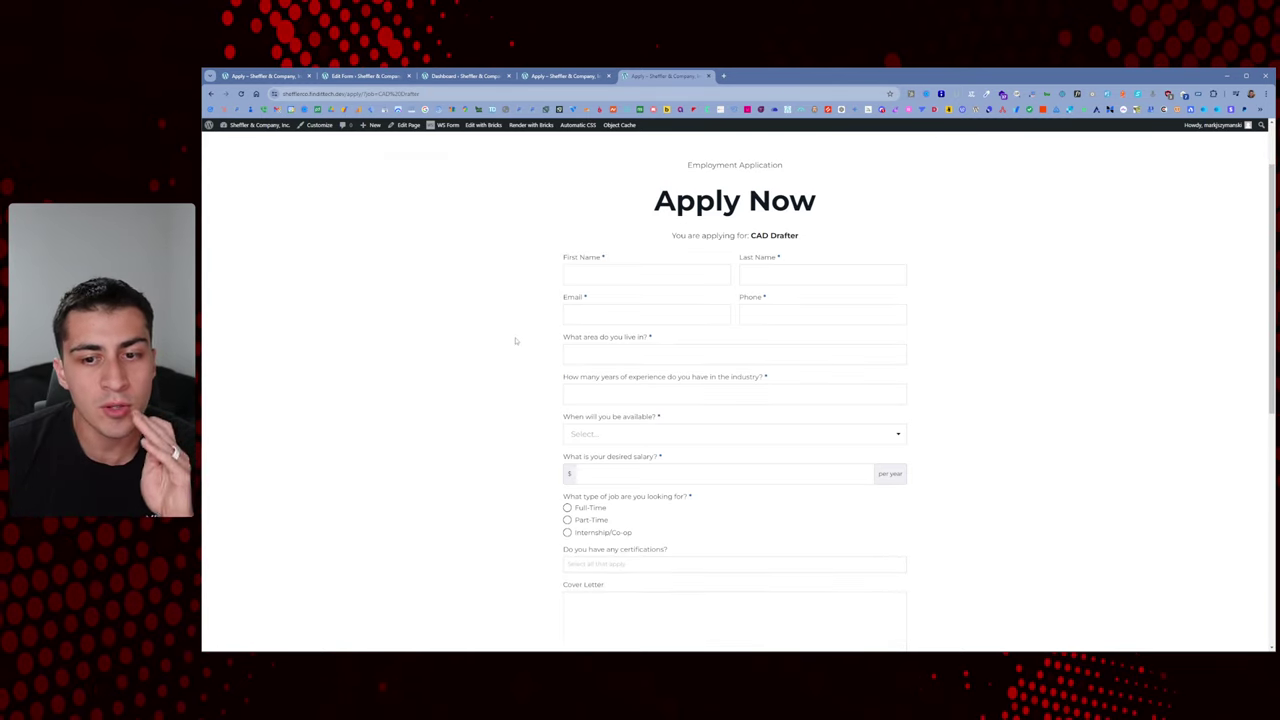
scroll(516, 341, "down", 1)
scroll(640, 281, "down", 2)
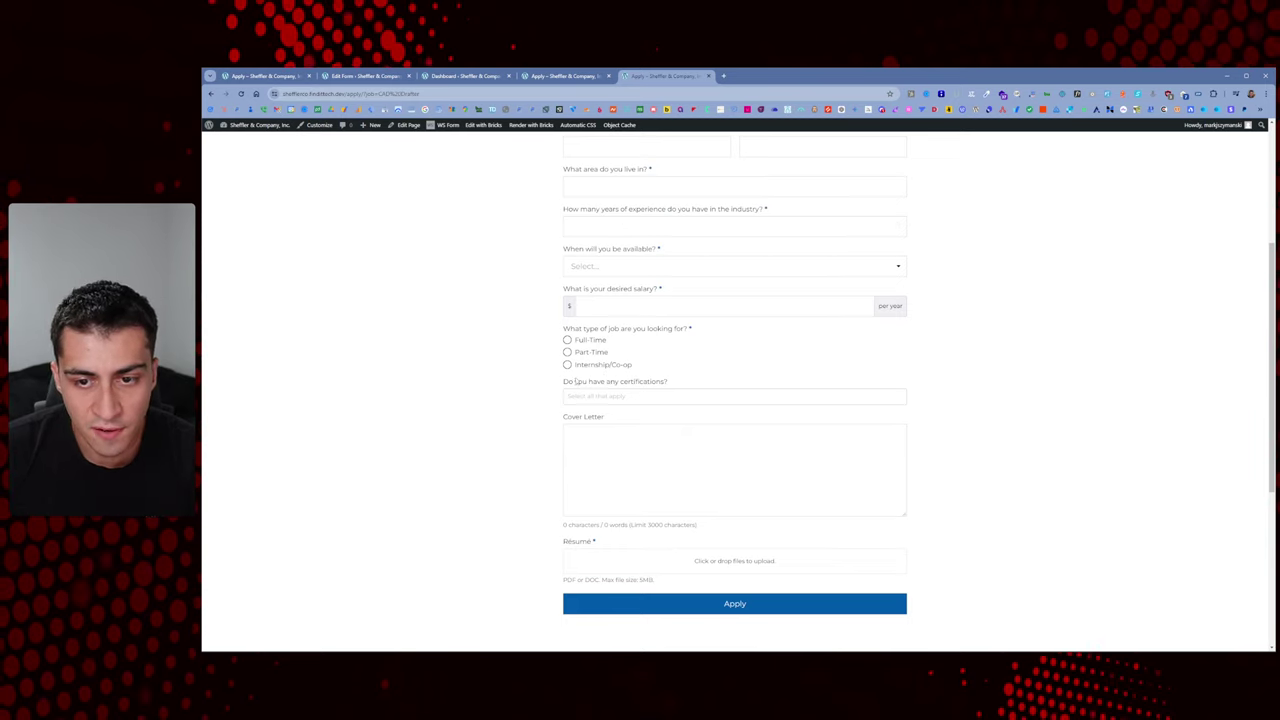
key("ctrl+shift+Tab")
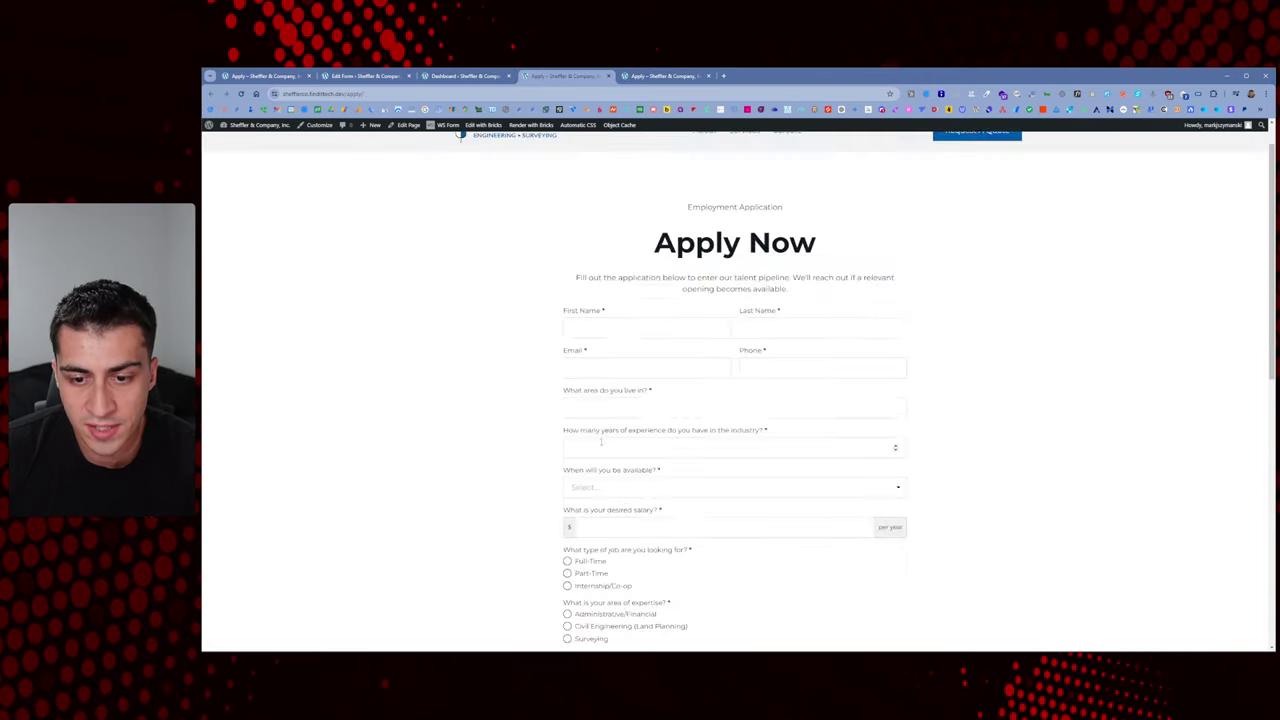
scroll(601, 441, "down", 3)
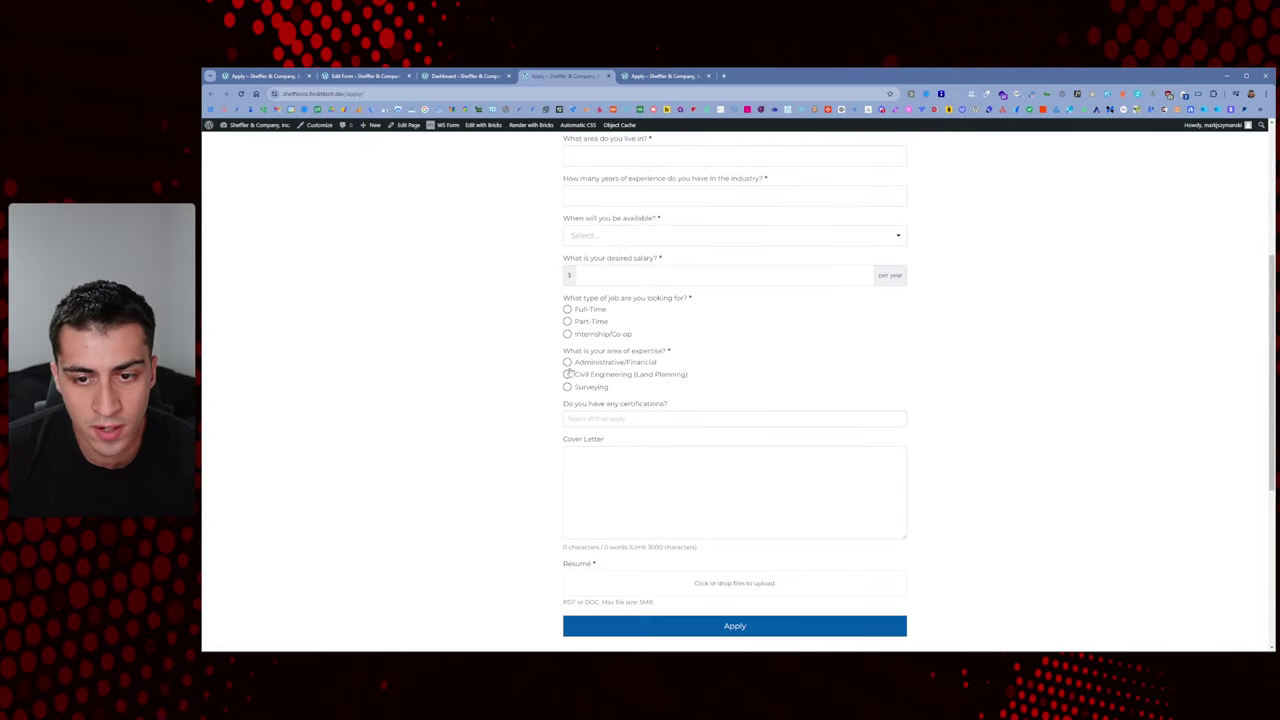
key("ctrl+Tab")
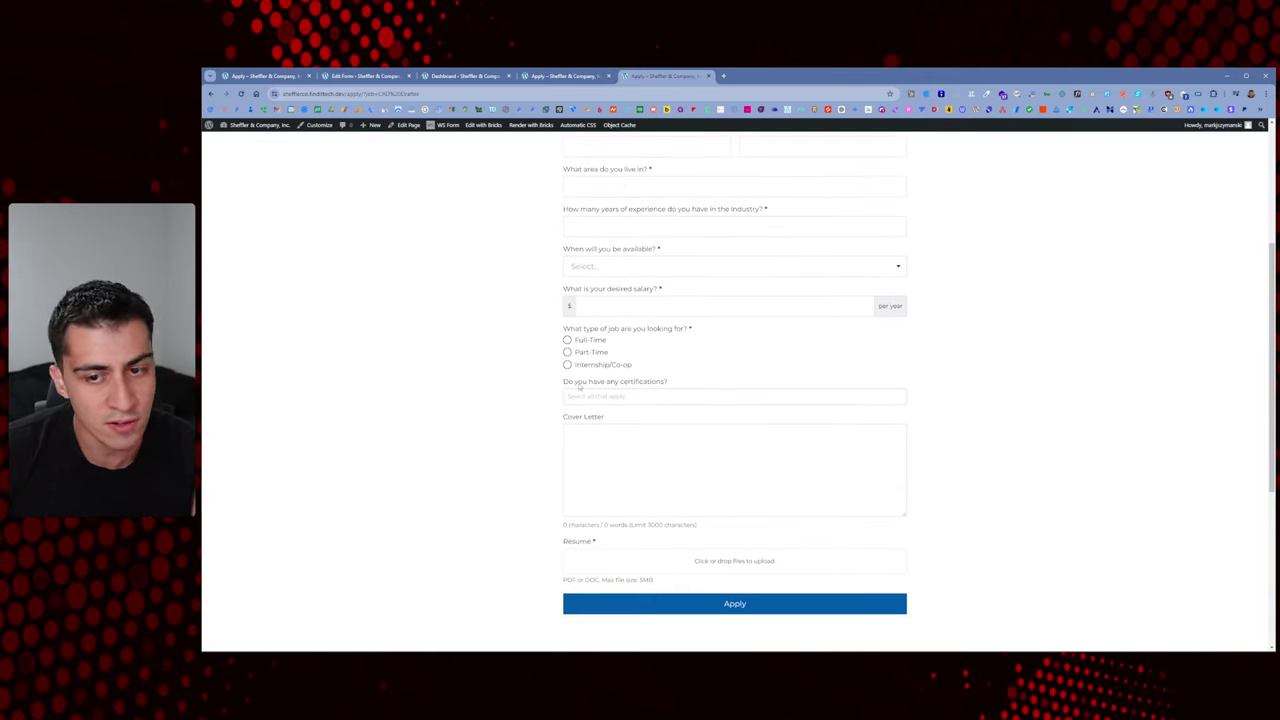
scroll(580, 386, "up", 2)
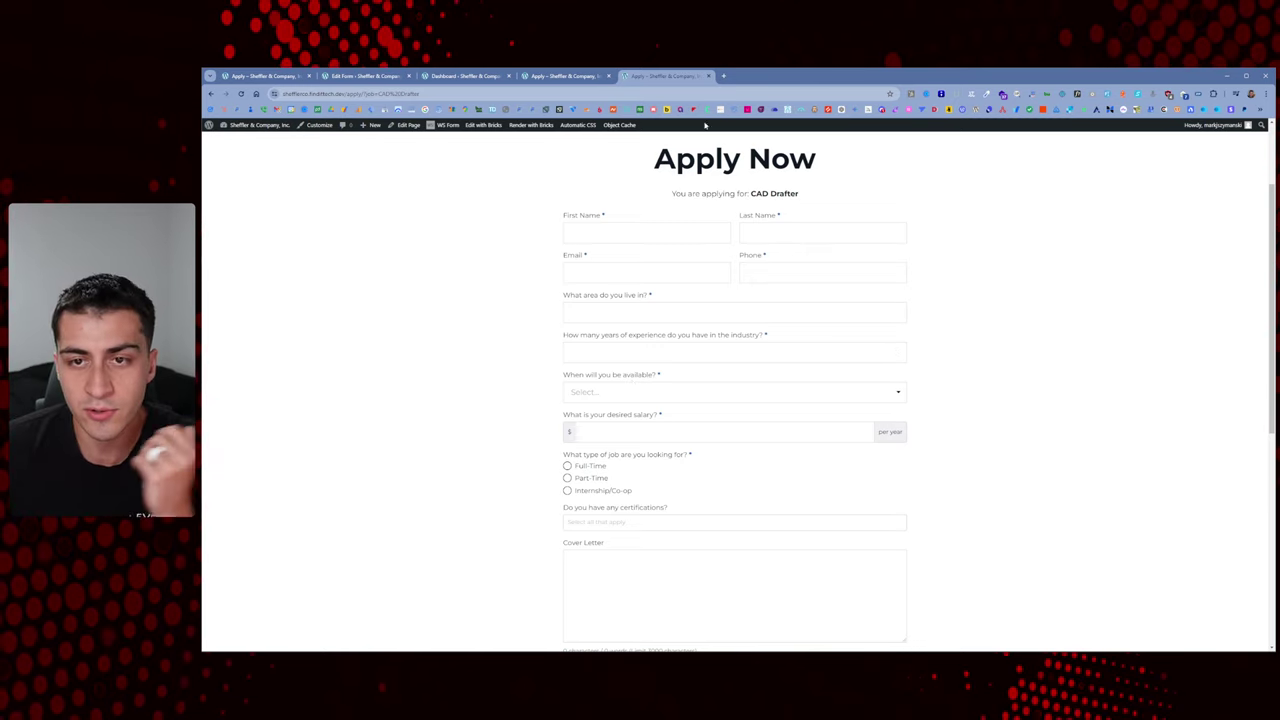
From the WordPress dashboard, open Jobs > All Jobs to list the three published jobs
left_click(483, 77)
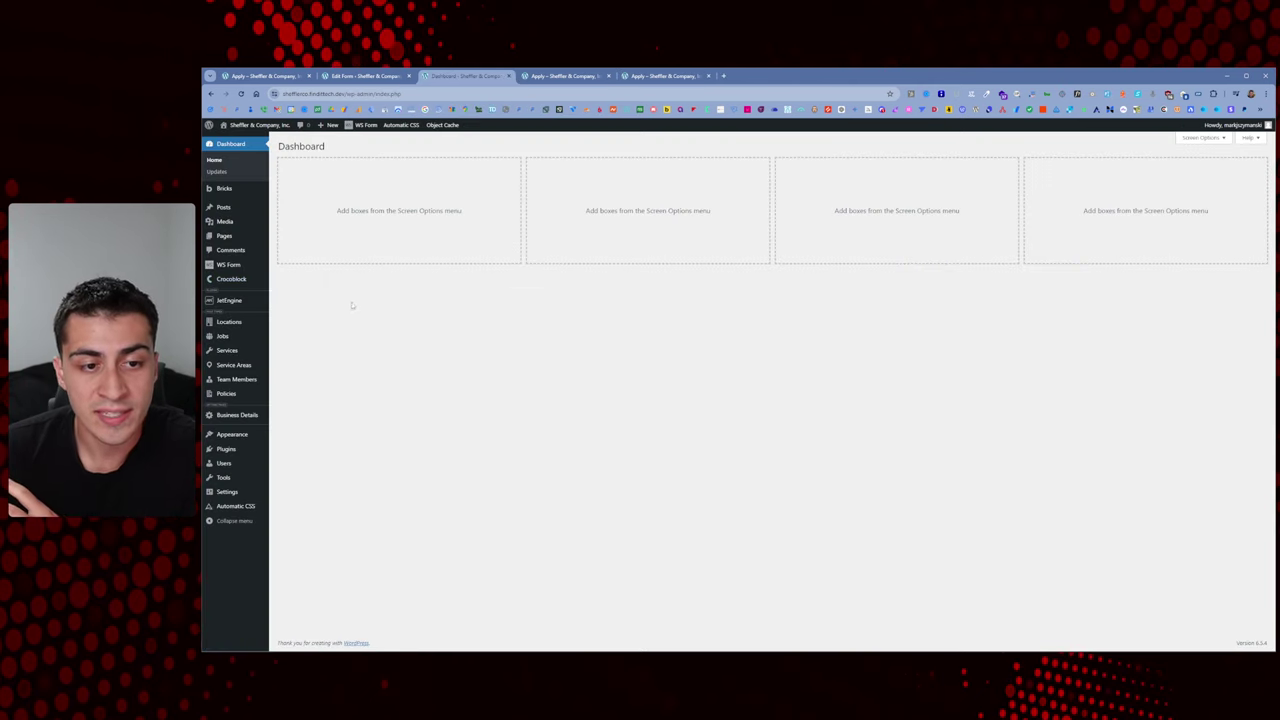
mouse_move(262, 306)
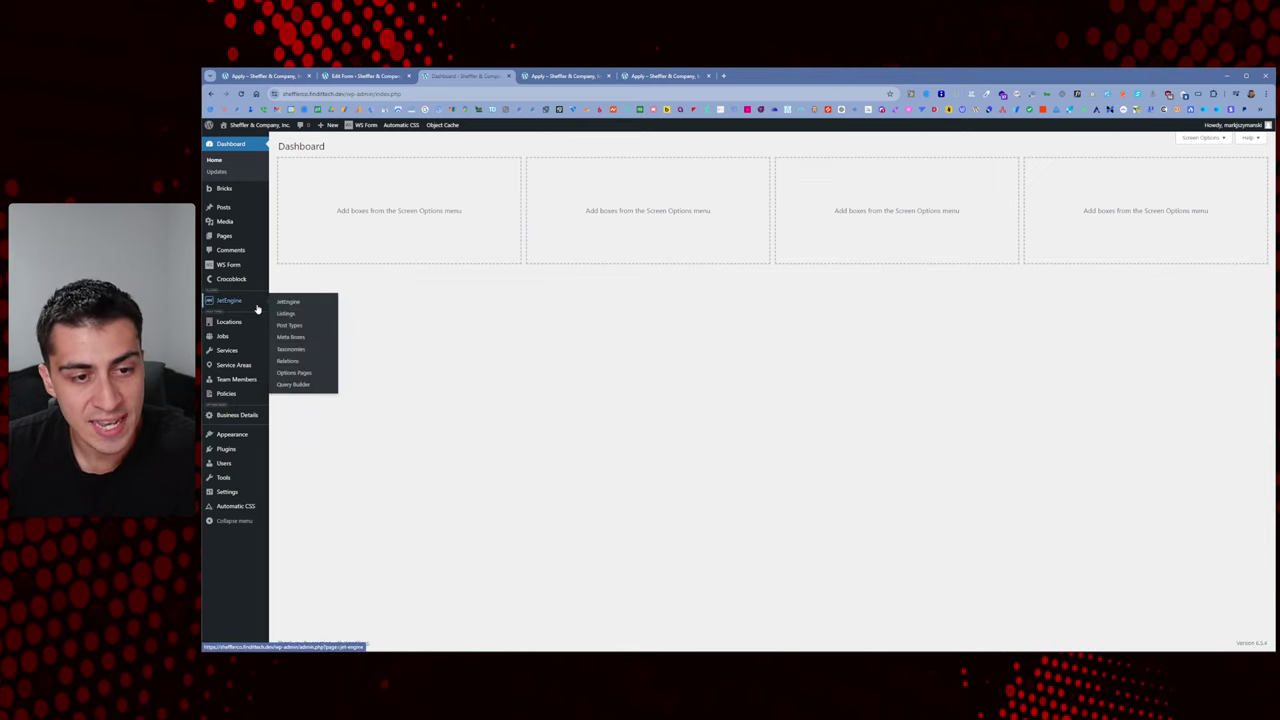
mouse_move(240, 341)
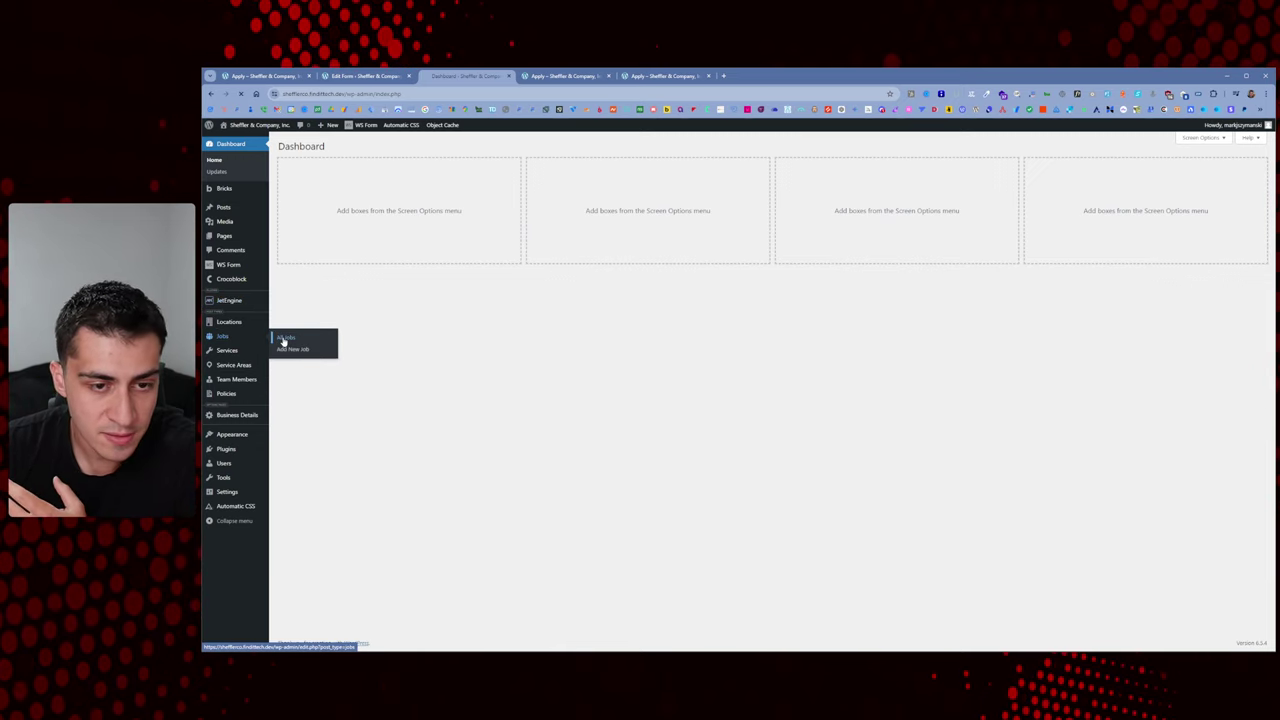
left_click(283, 341)
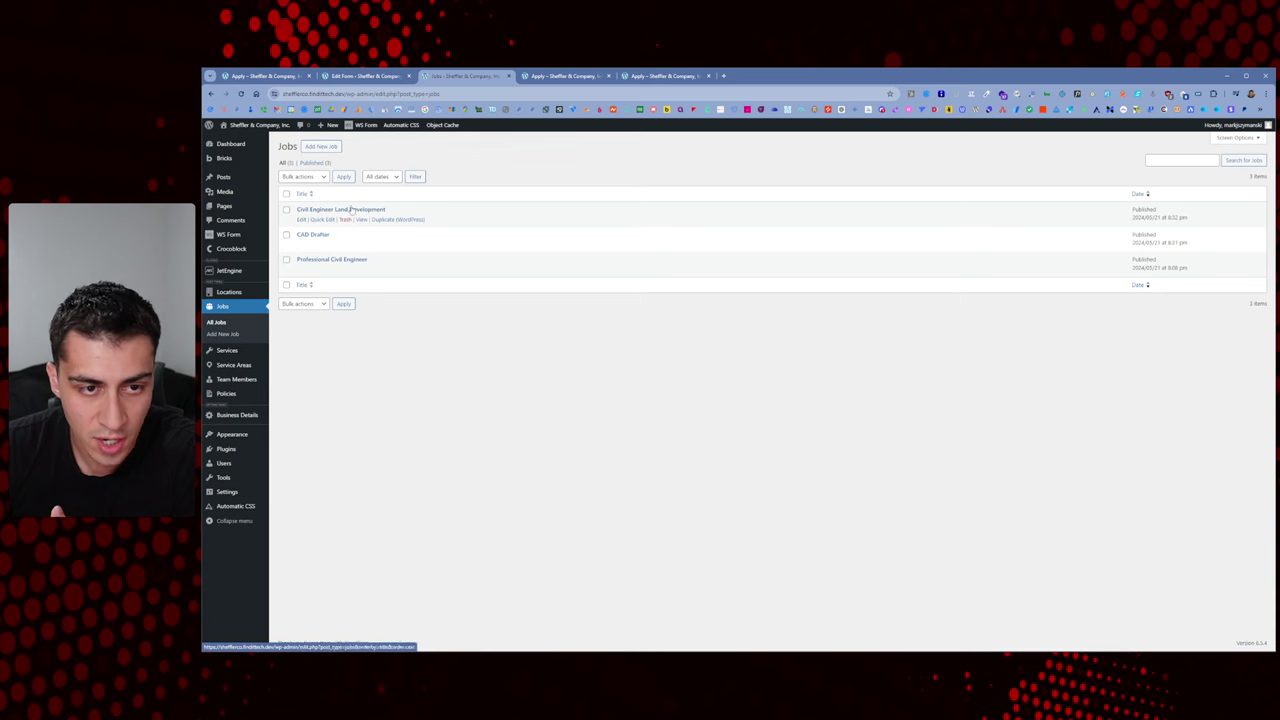
Edit the Civil Engineer Land Development job and open its permalink in a new tab
left_click(360, 210)
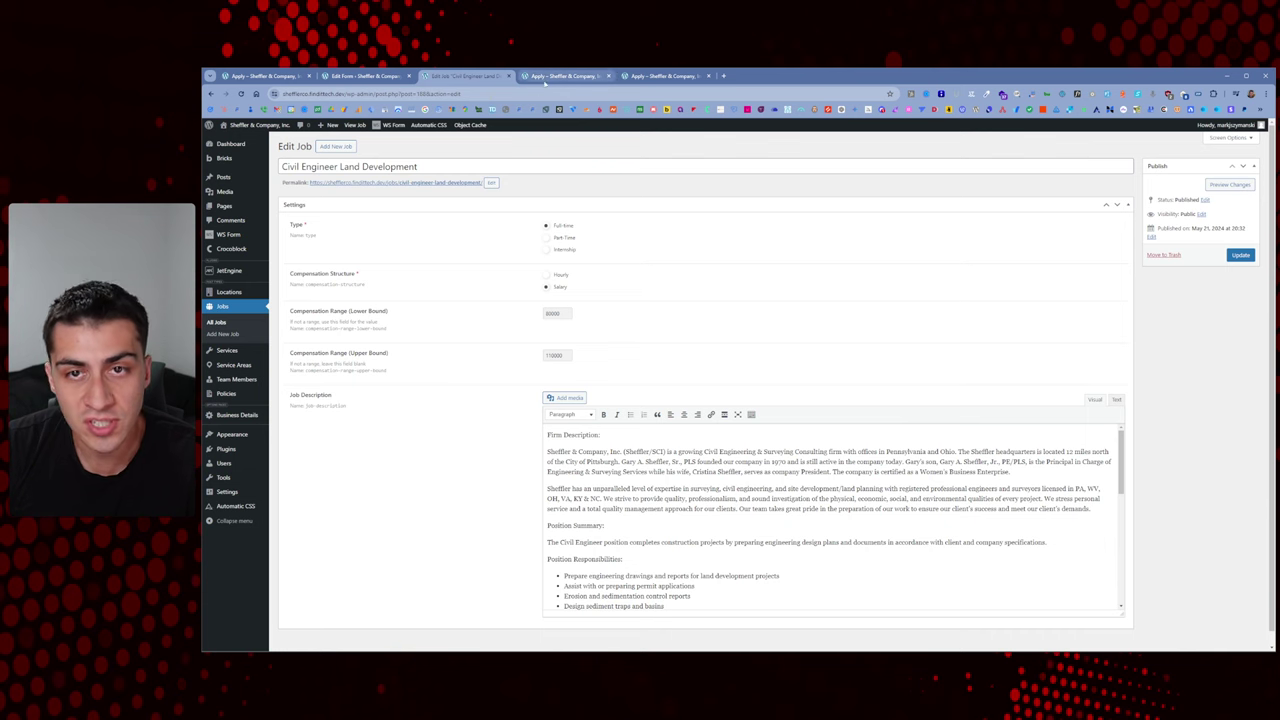
left_click(400, 183)
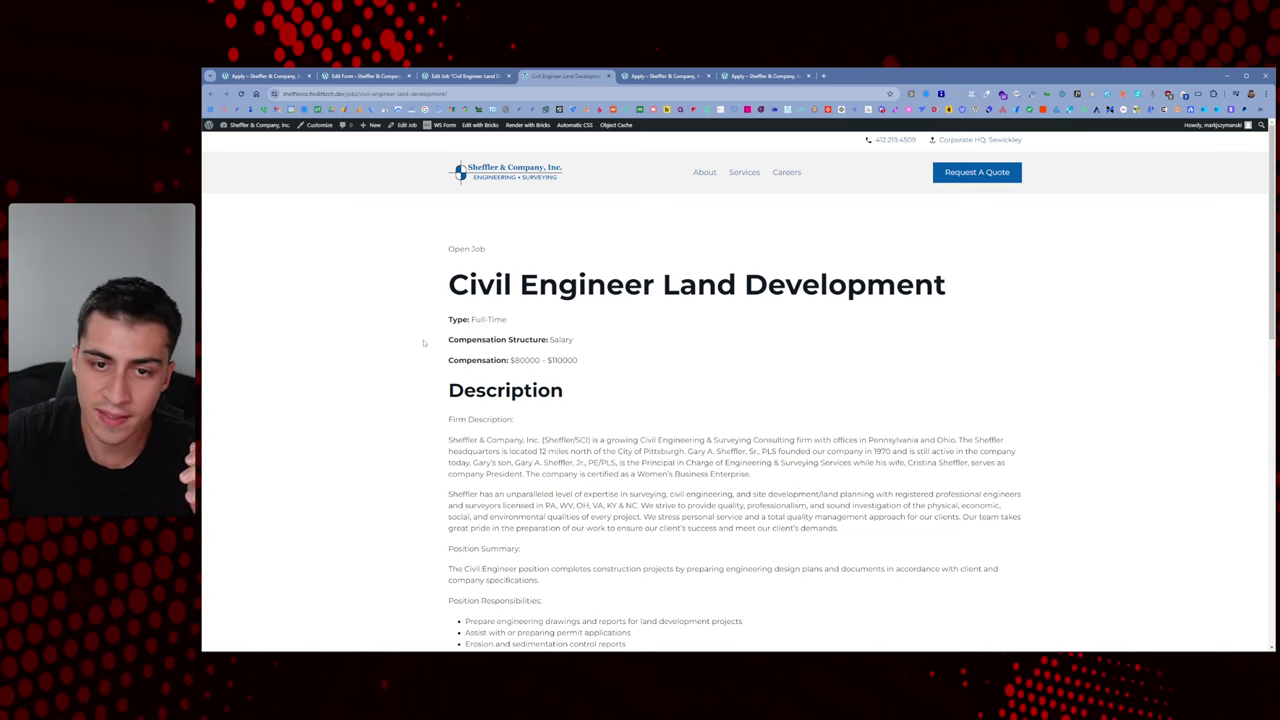
Highlight the job title and the Compensation Structure label on the Civil Engineer job page
left_click_drag(442, 304, 860, 288)
left_click(842, 286)
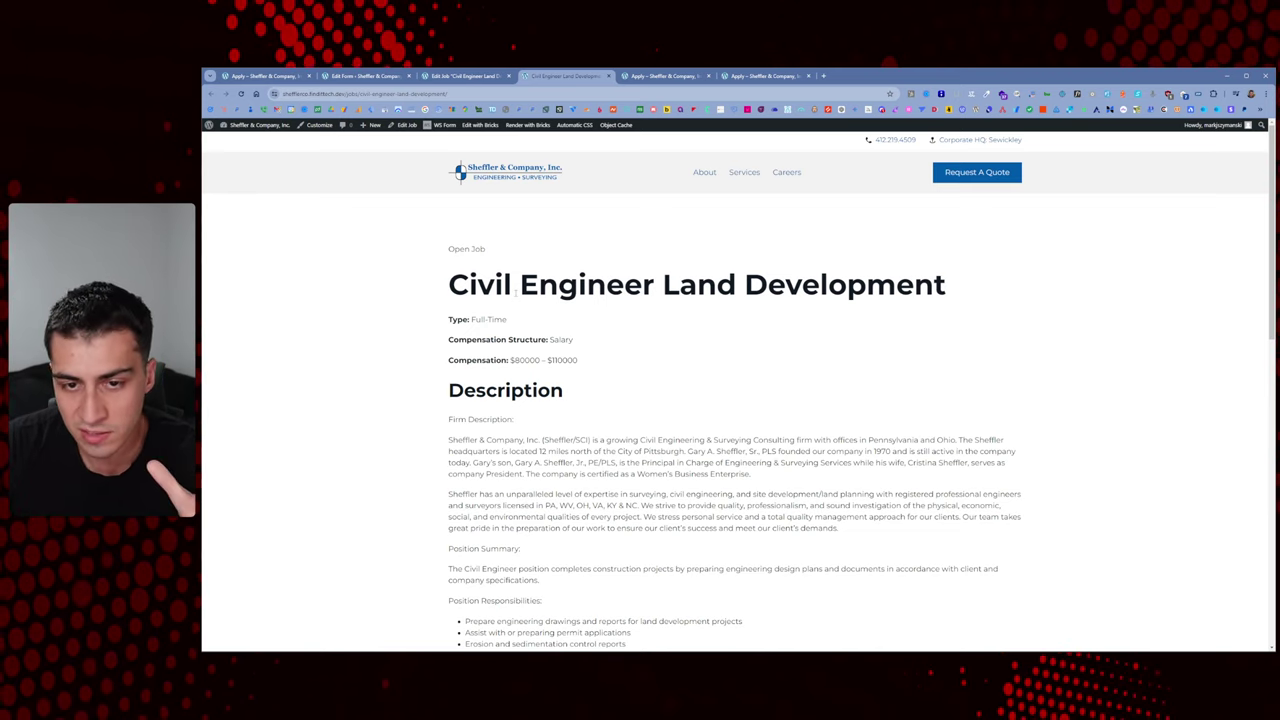
scroll(735, 390, "down", 1)
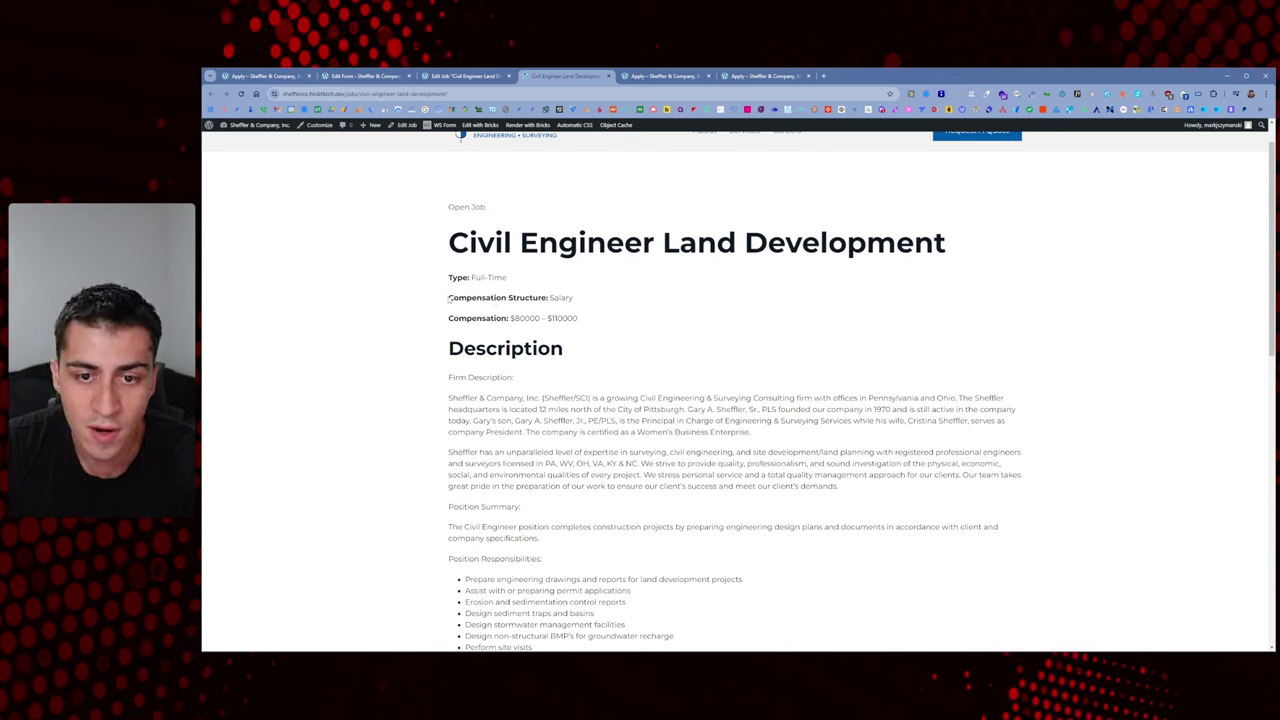
left_click_drag(447, 297, 544, 298)
left_click(544, 298)
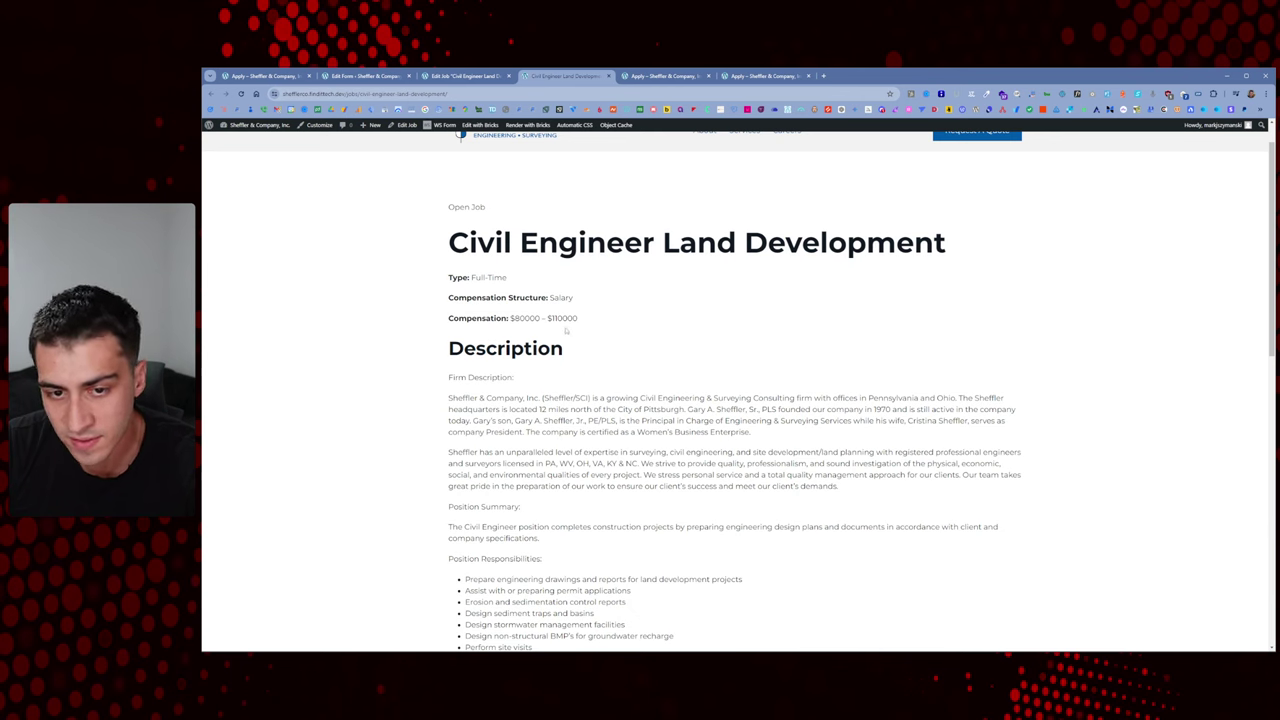
Return to the Careers page through the site navigation
scroll(567, 331, "down", 4)
scroll(520, 492, "up", 3)
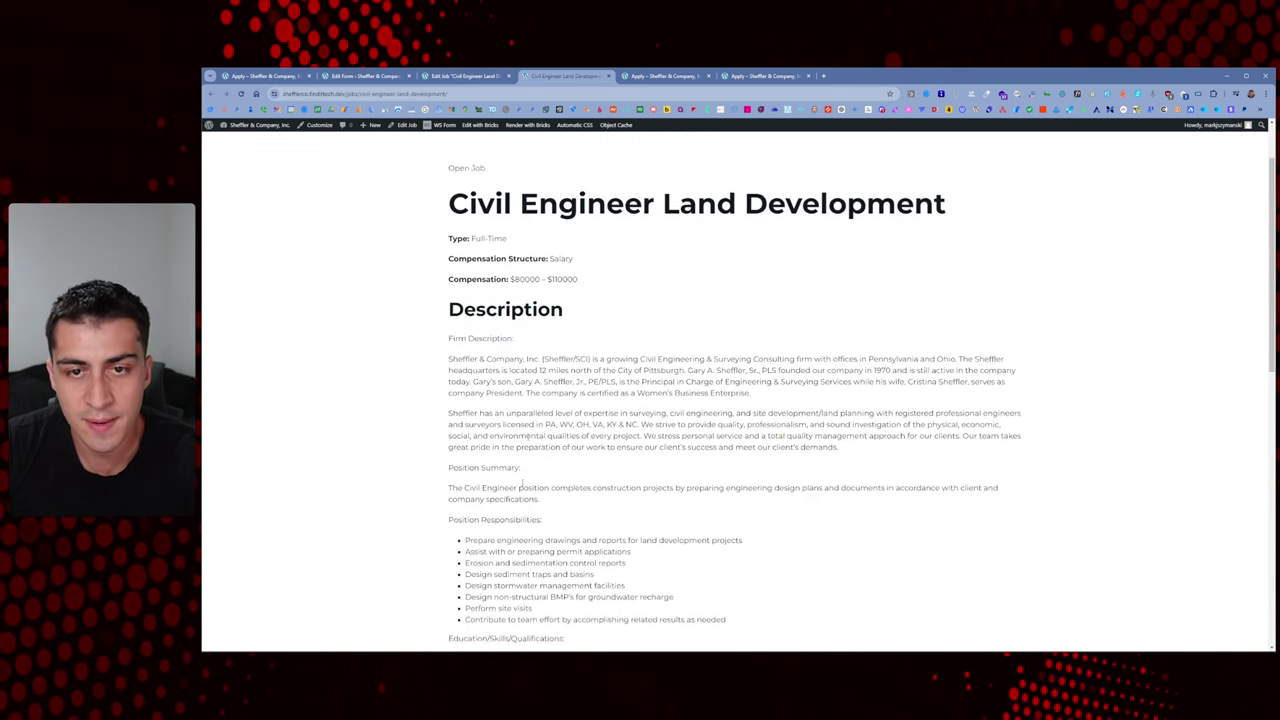
scroll(585, 349, "up", 2)
left_click(775, 180)
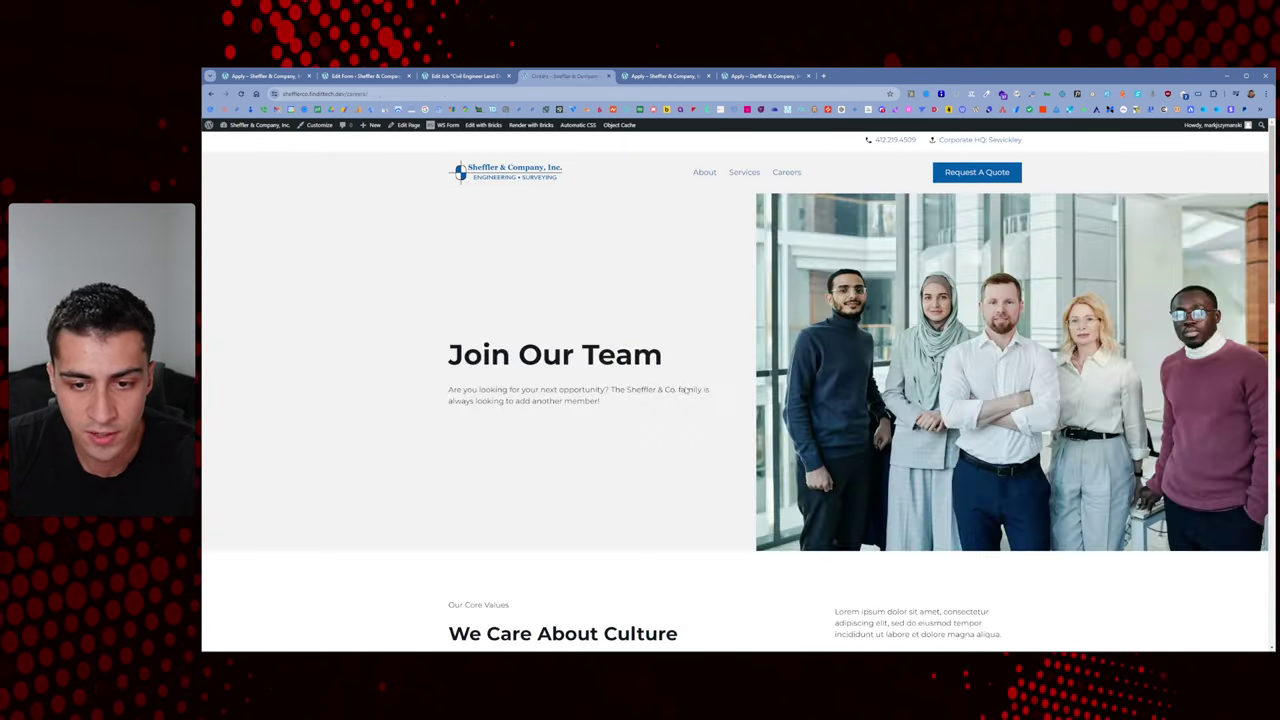
Open Civil Engineer Land Development and CAD Drafter in background tabs and view each
scroll(690, 388, "down", 8)
scroll(698, 390, "down", 3)
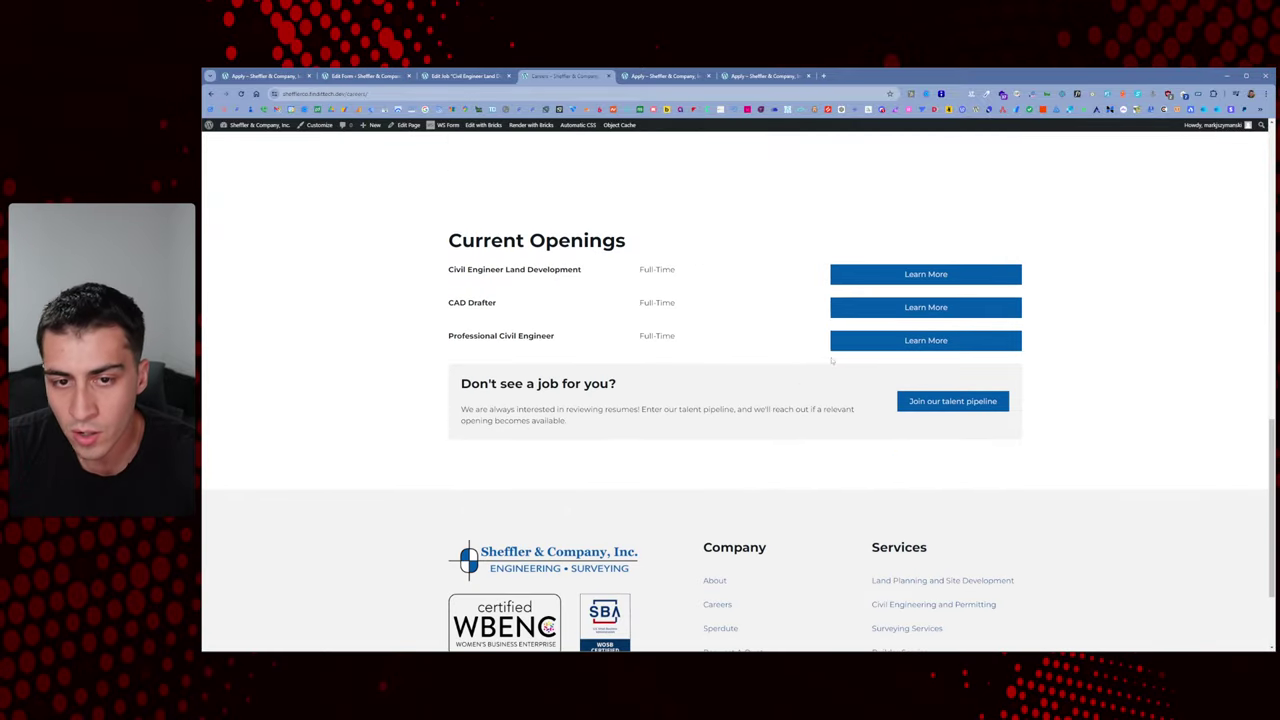
middle_click(880, 310)
middle_click(880, 320)
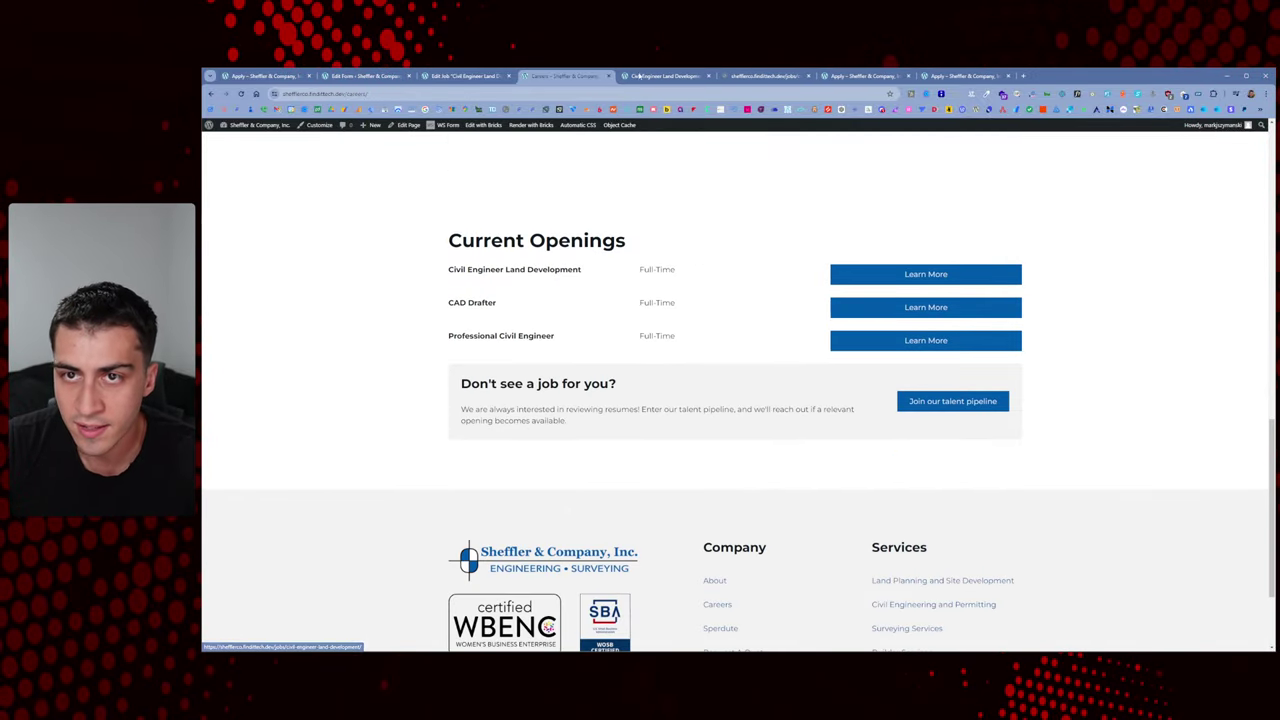
left_click(665, 76)
left_click(760, 76)
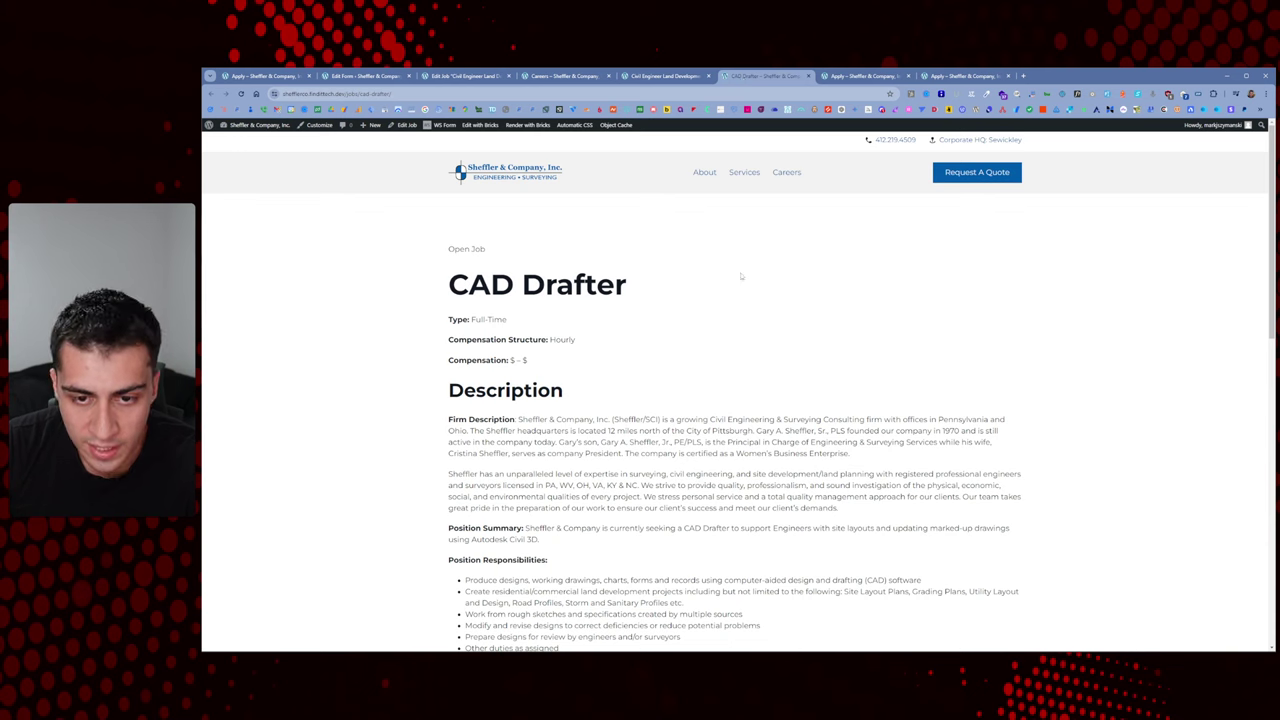
Scroll the CAD Drafter page, return to Careers, then show the Civil Engineer Land Development tab
scroll(695, 315, "down", 5)
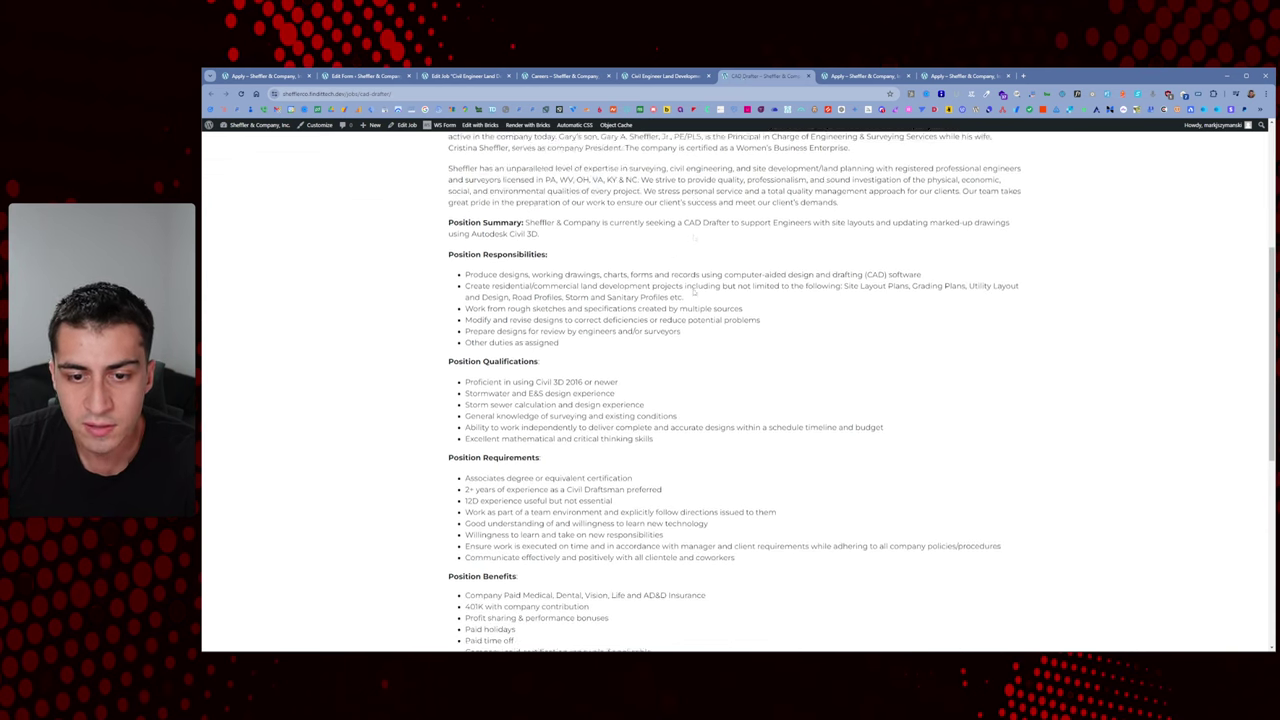
scroll(691, 294, "down", 1)
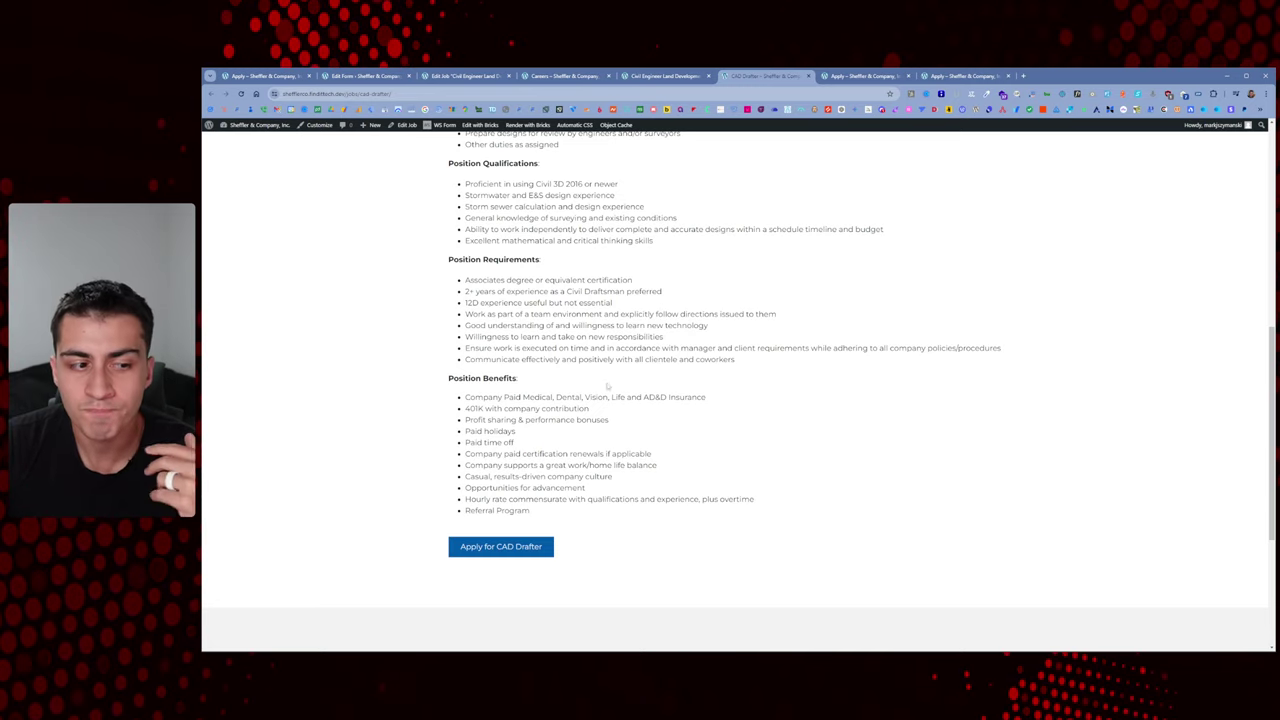
left_click(580, 77)
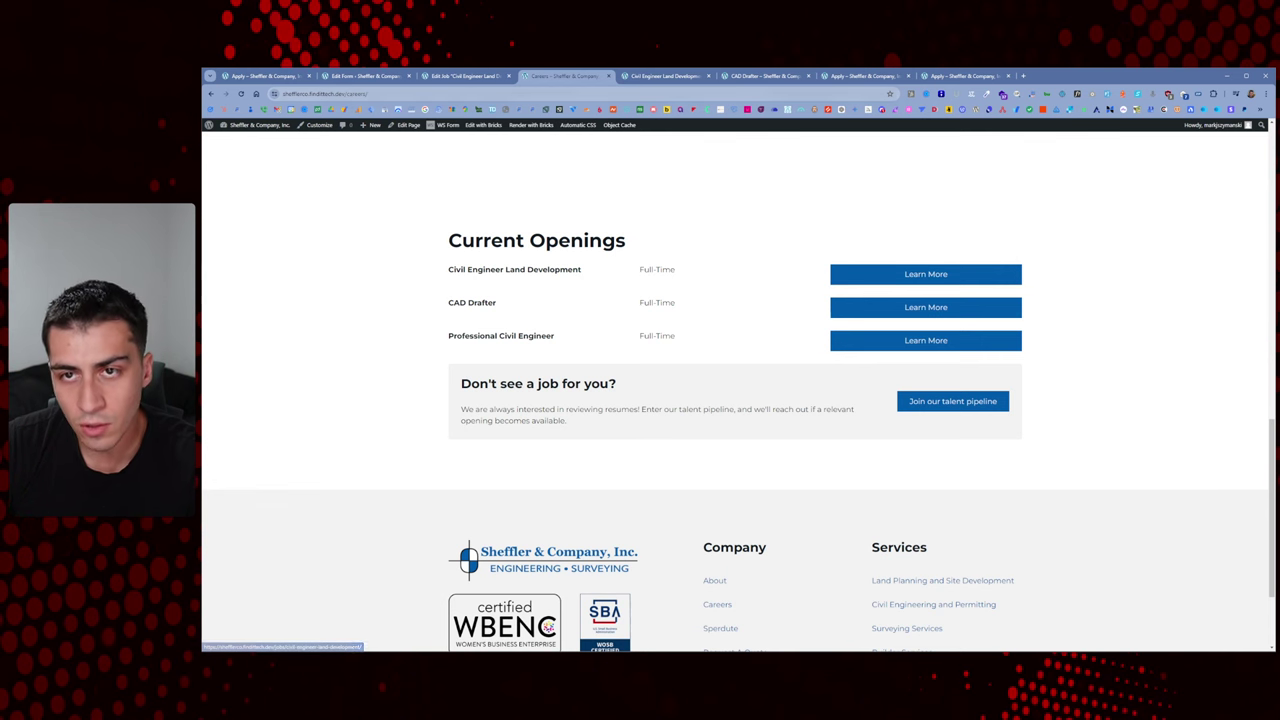
left_click(665, 77)
Close the CAD Drafter job tab and switch to the CAD Drafter Apply Now form
scroll(620, 397, "down", 3)
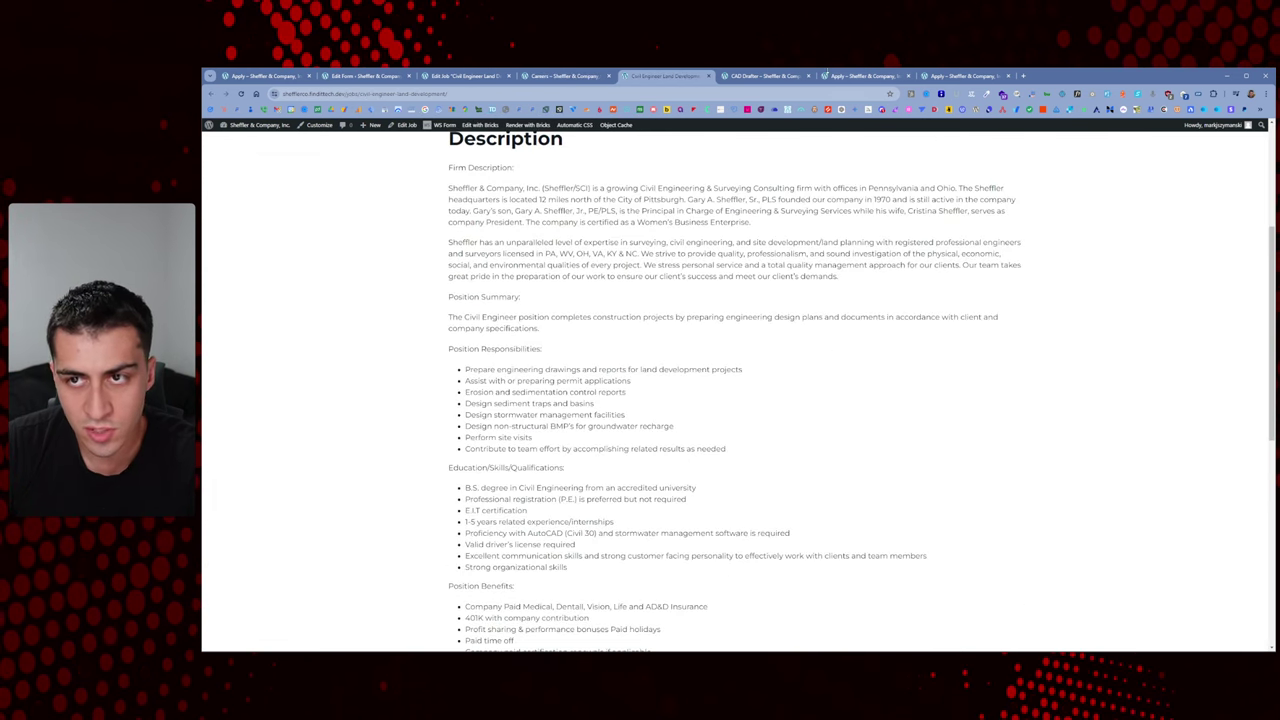
left_click(808, 76)
scroll(733, 270, "down", 3)
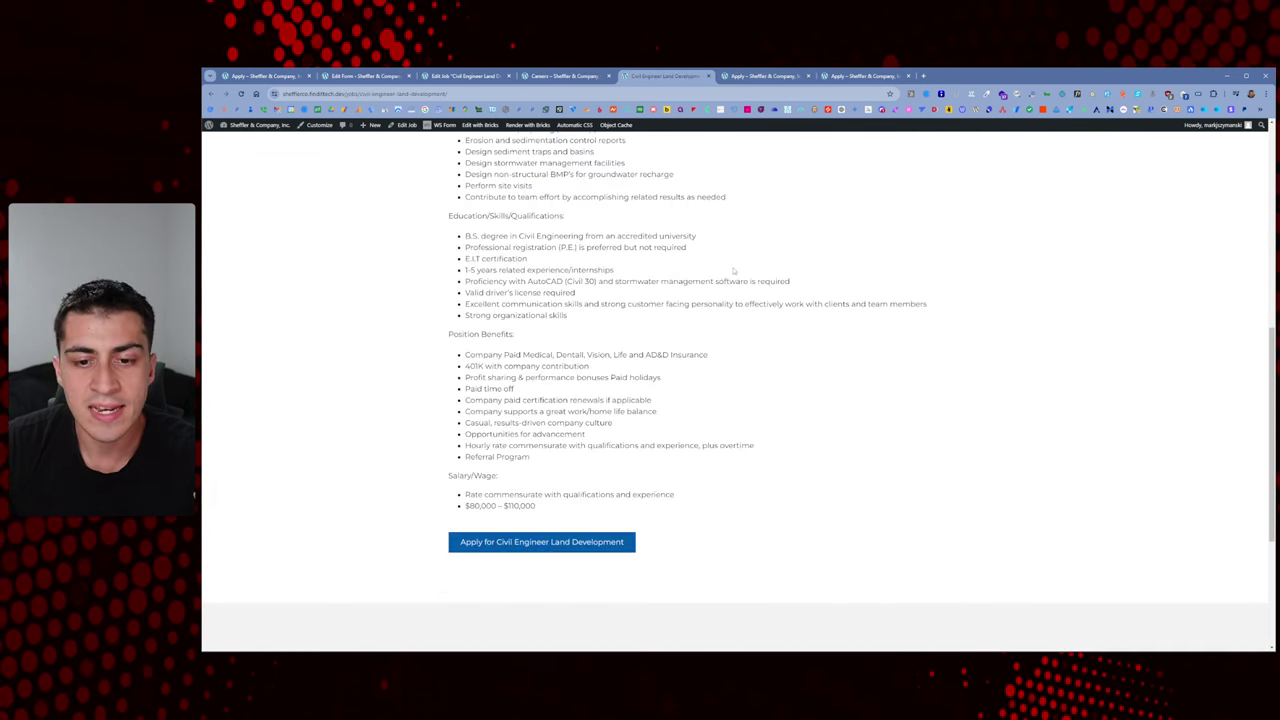
scroll(708, 293, "down", 1)
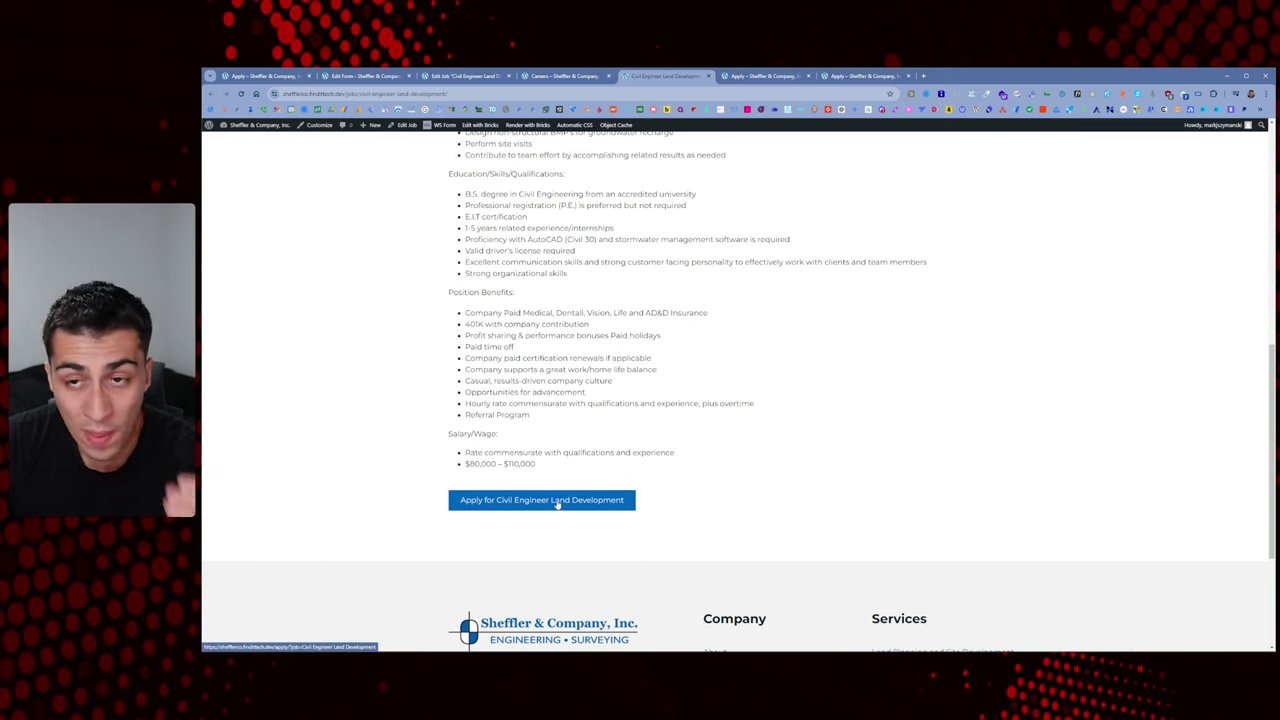
left_click(823, 77)
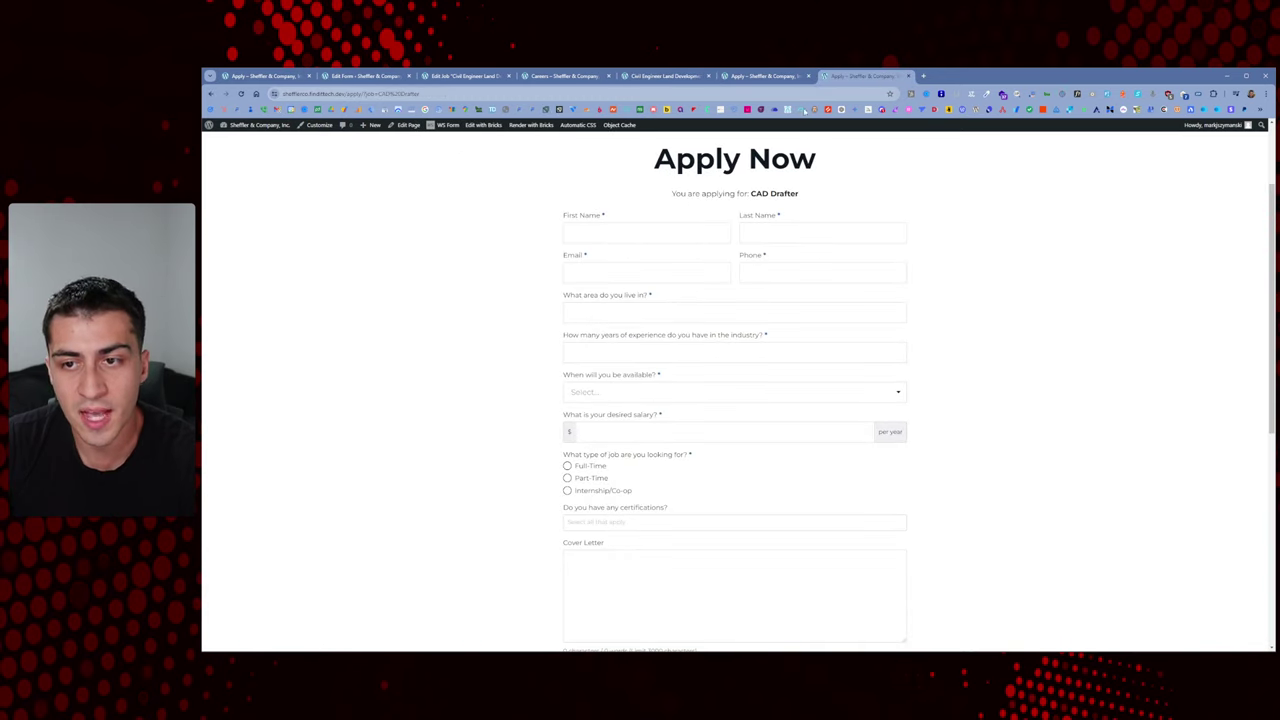
Highlight 'CAD Drafter', then show the plain /apply/ form's address has no job parameter
left_click_drag(751, 193, 805, 197)
left_click(744, 210)
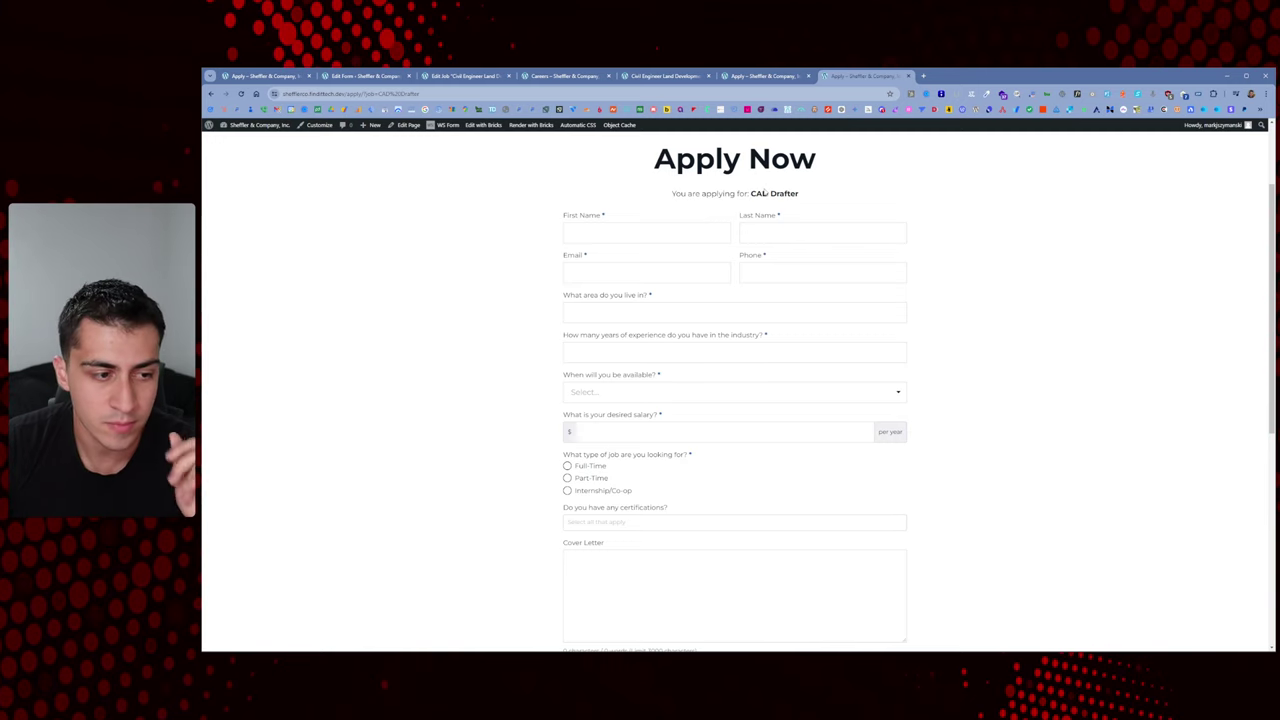
left_click(578, 76)
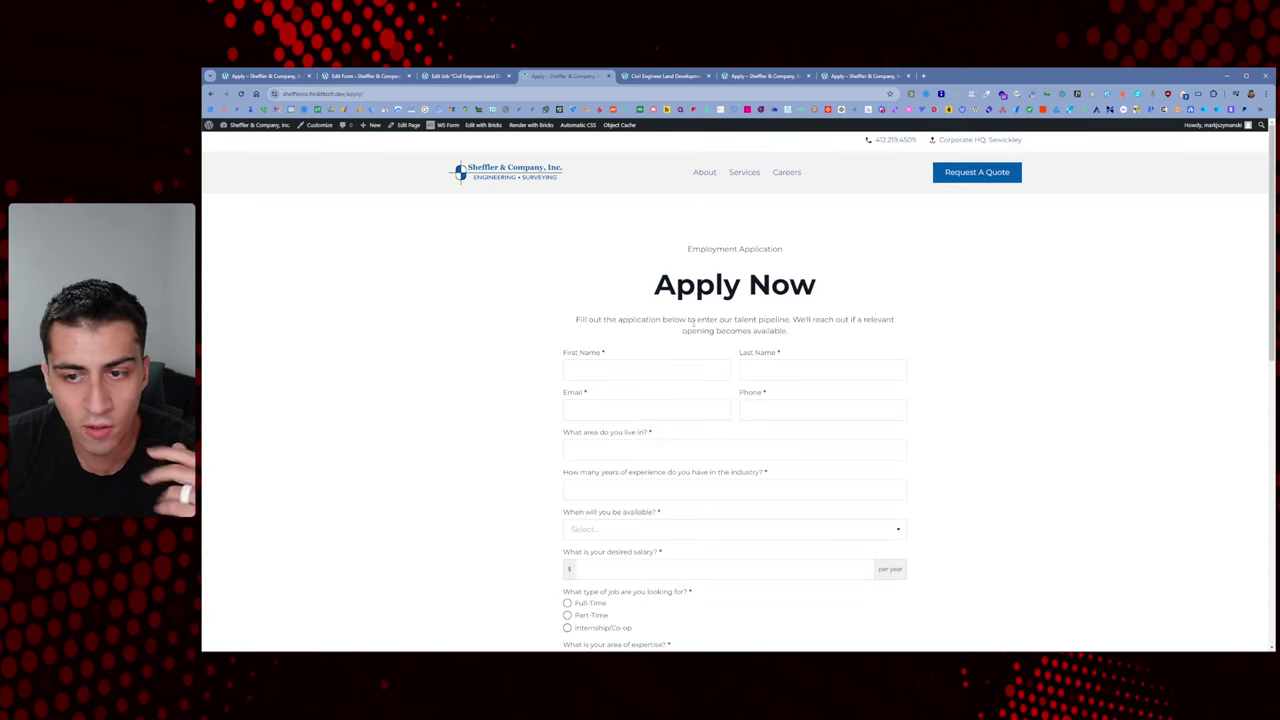
left_click(396, 93)
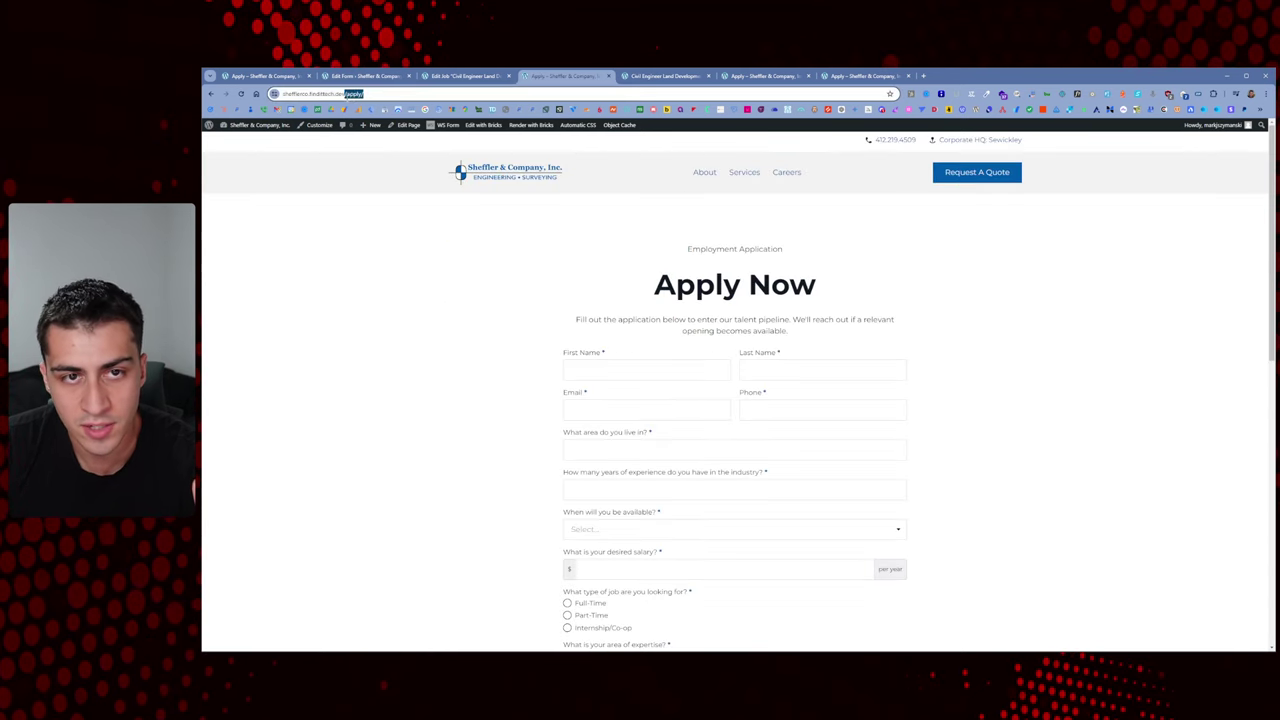
left_click(396, 93)
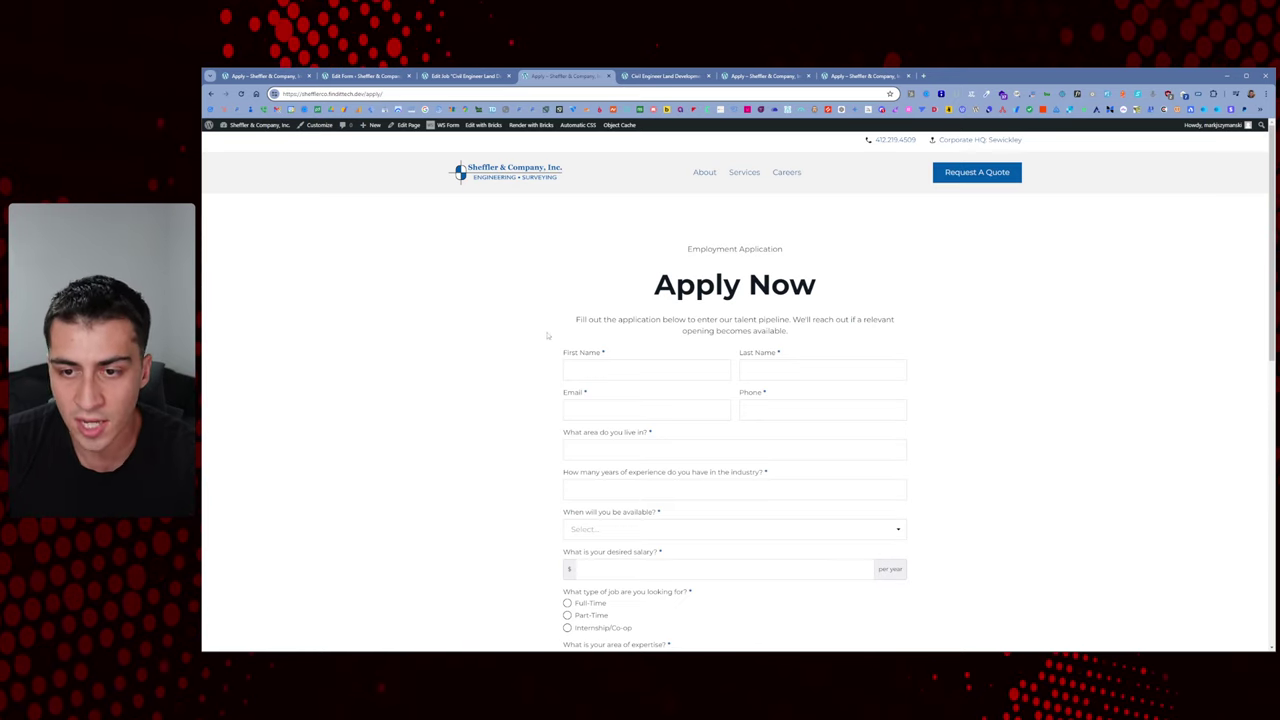
Scroll the general form, then go back to the Civil Engineer Land Development job page
scroll(560, 330, "down", 3)
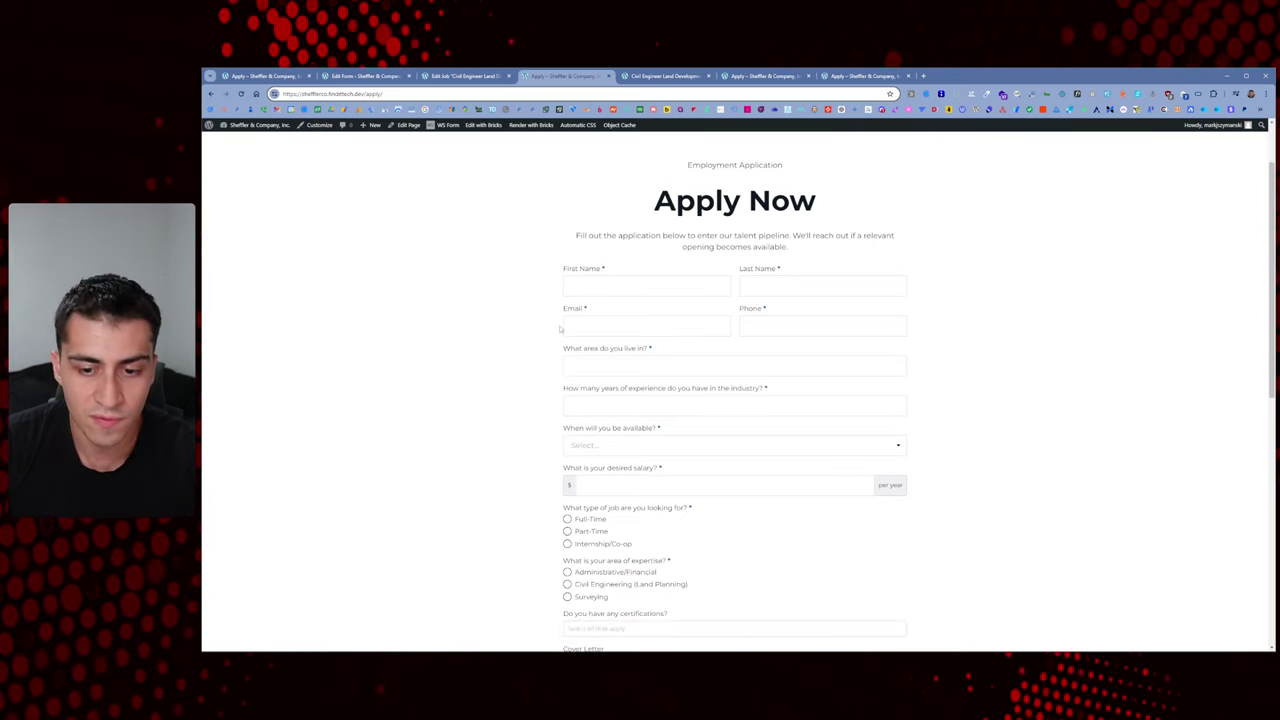
scroll(560, 327, "up", 2)
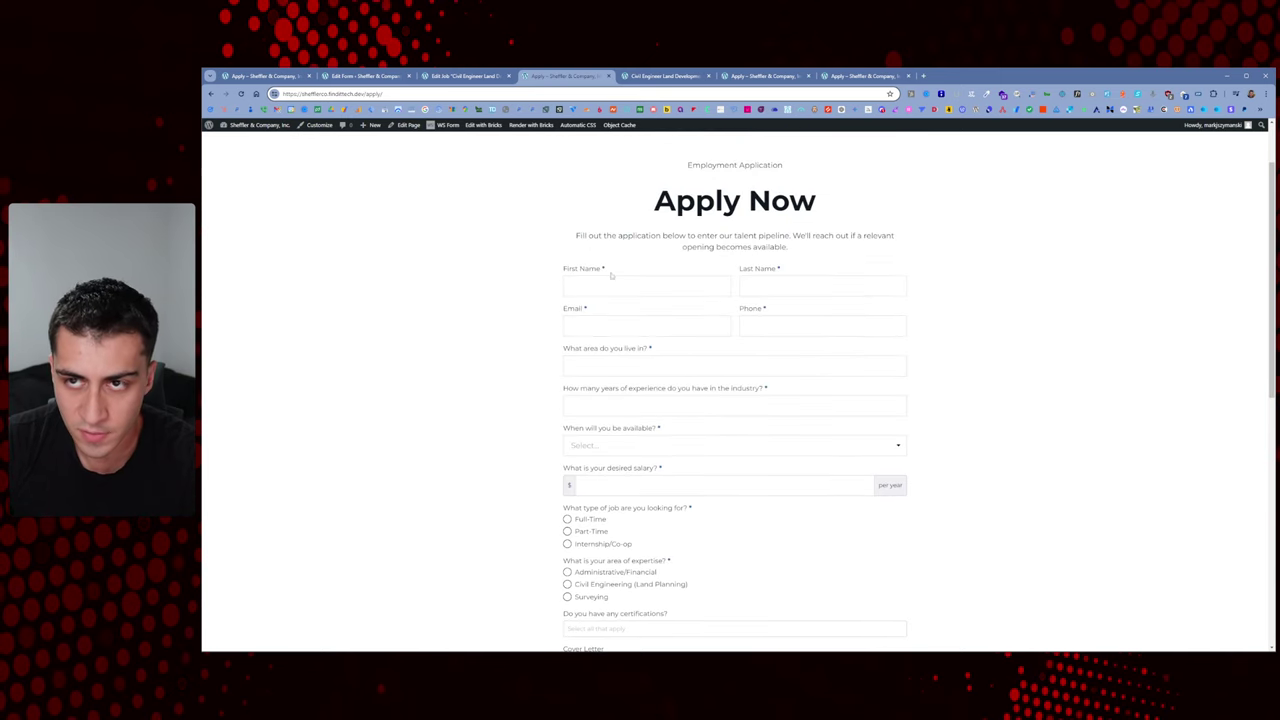
left_click(665, 76)
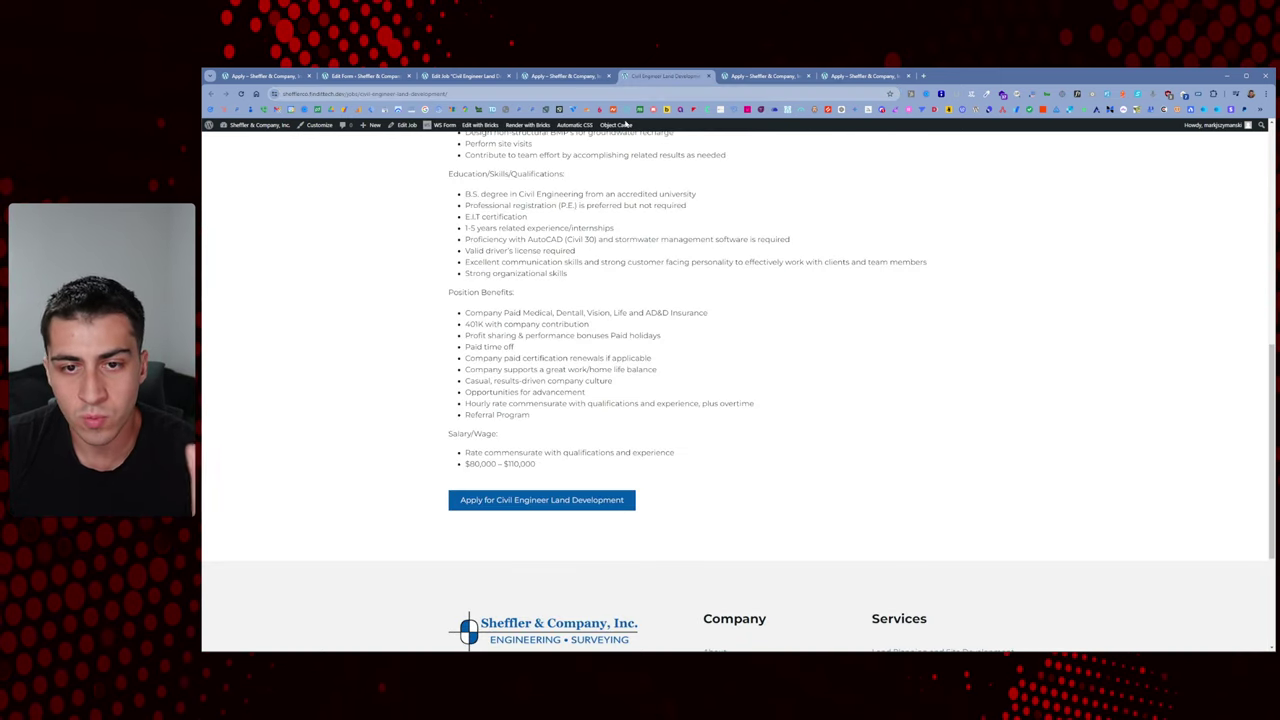
Open the Jobs: Single template and inspect the Apply For button's {site_url}/apply/?job={post_title} link
left_click(480, 125)
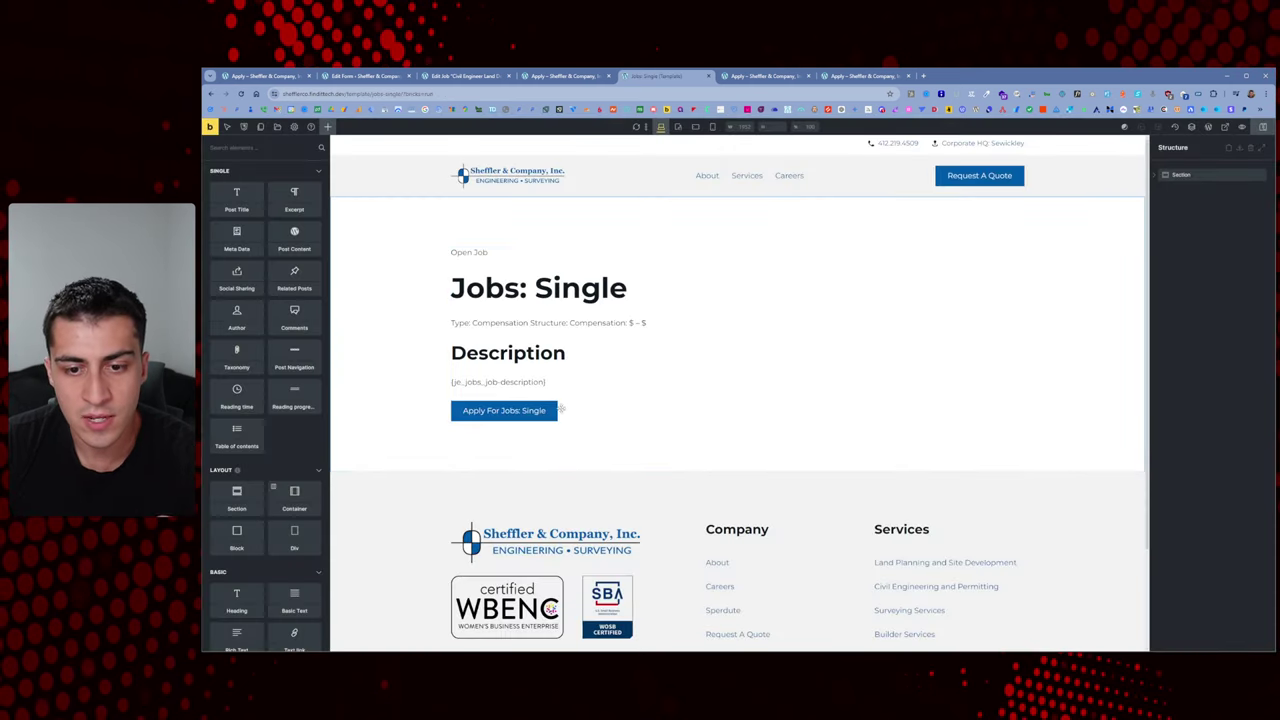
left_click(540, 410)
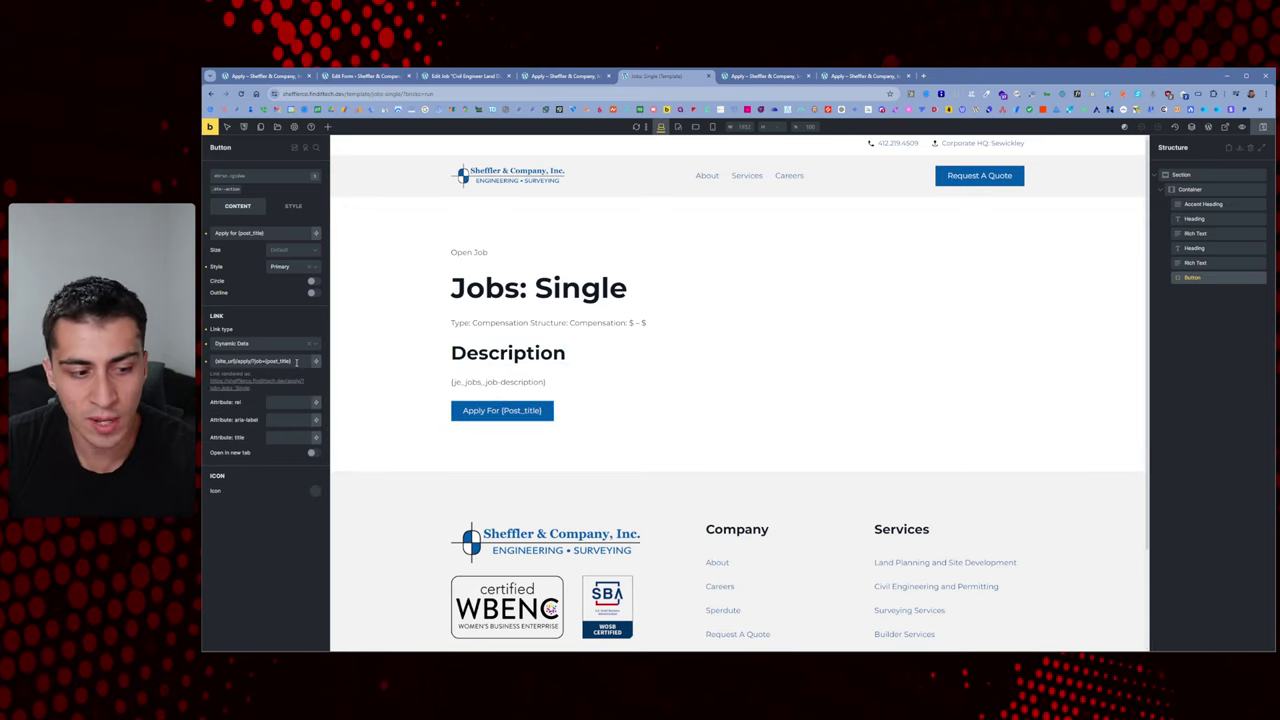
double_click(224, 361)
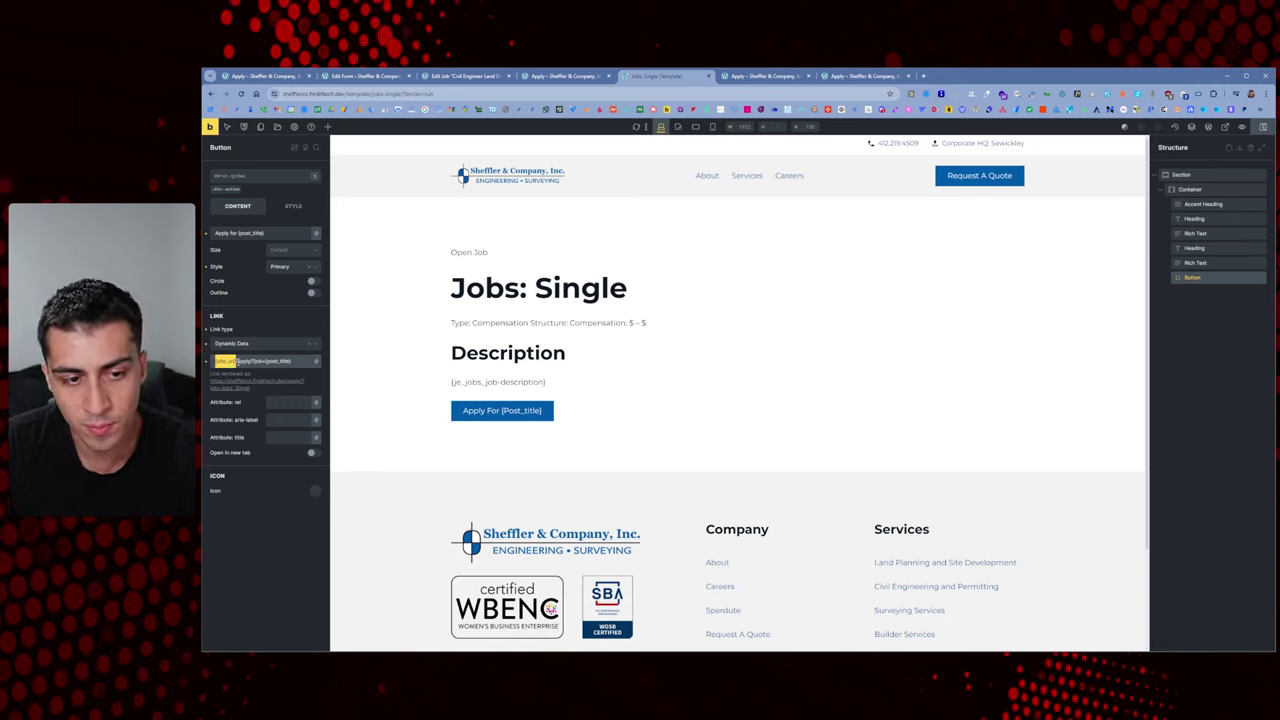
left_click(237, 362)
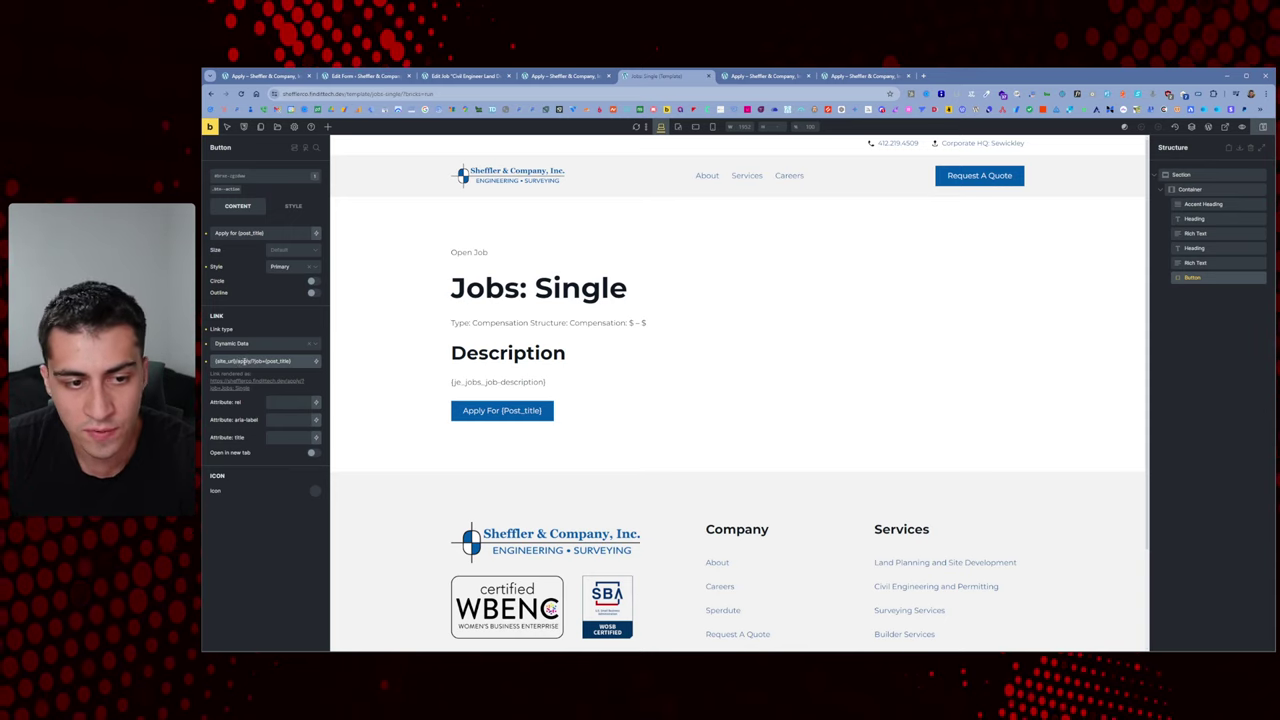
left_click_drag(238, 361, 253, 361)
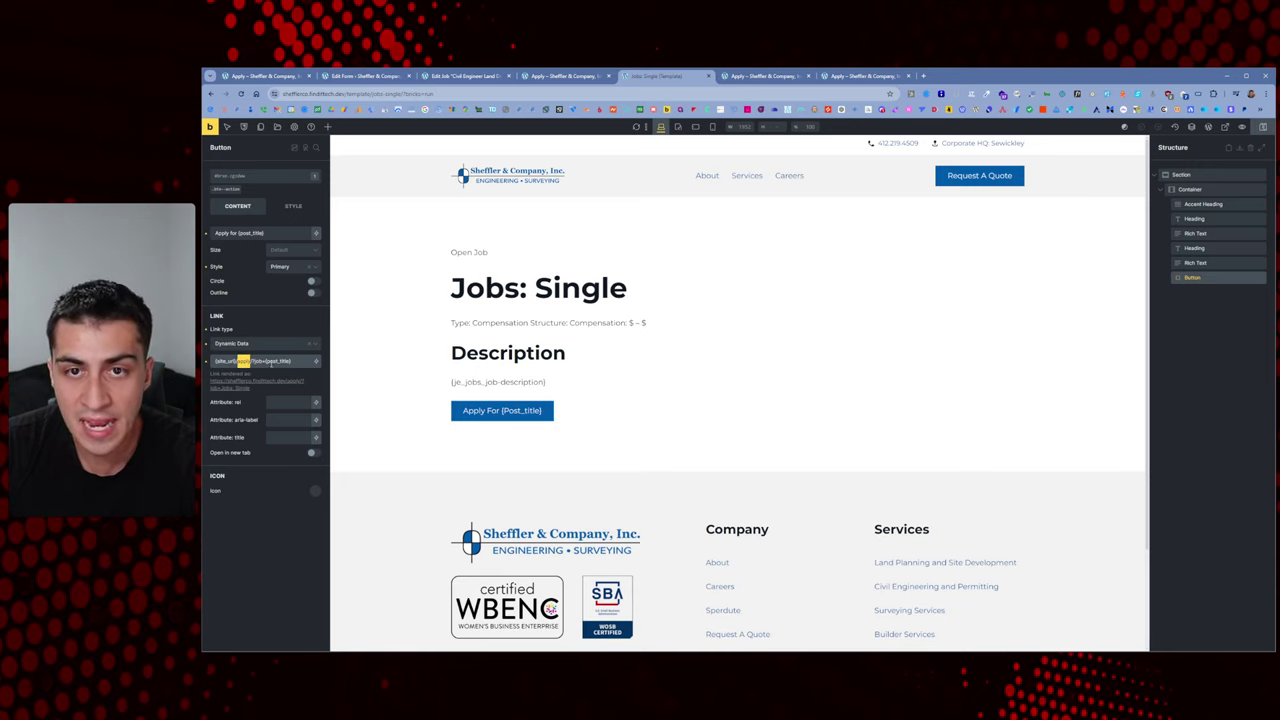
left_click_drag(265, 361, 291, 361)
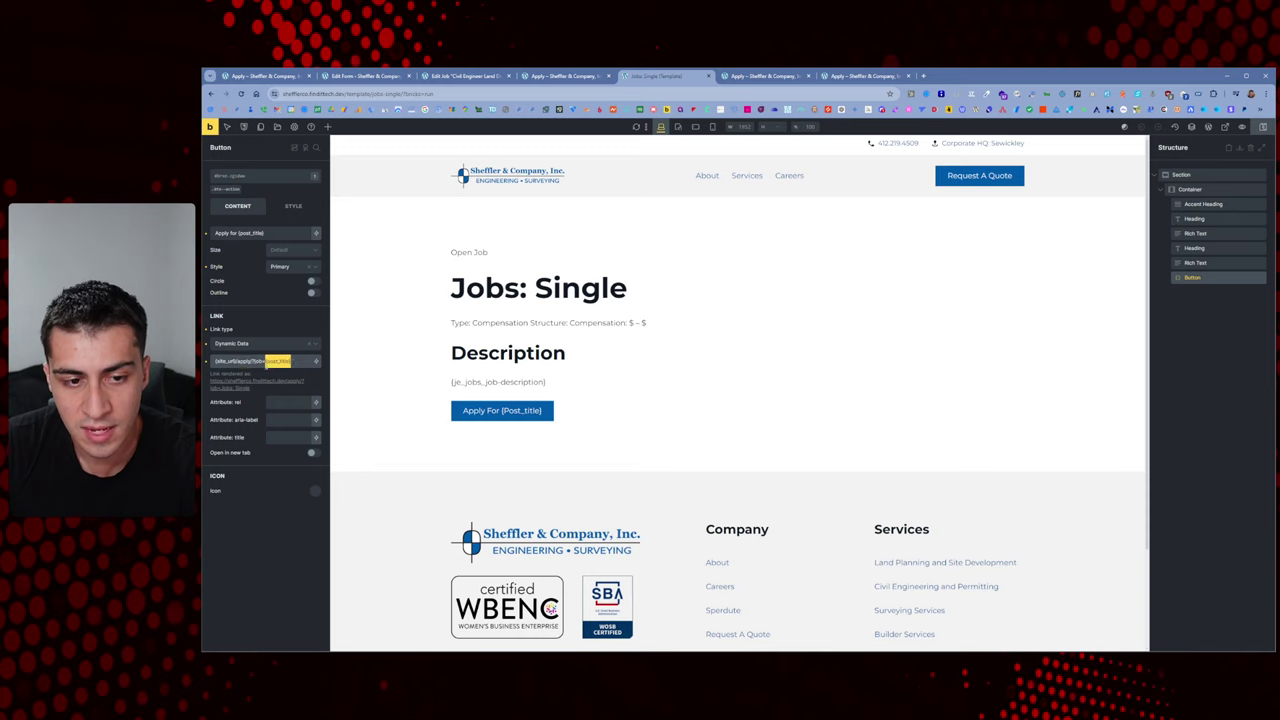
left_click(255, 361)
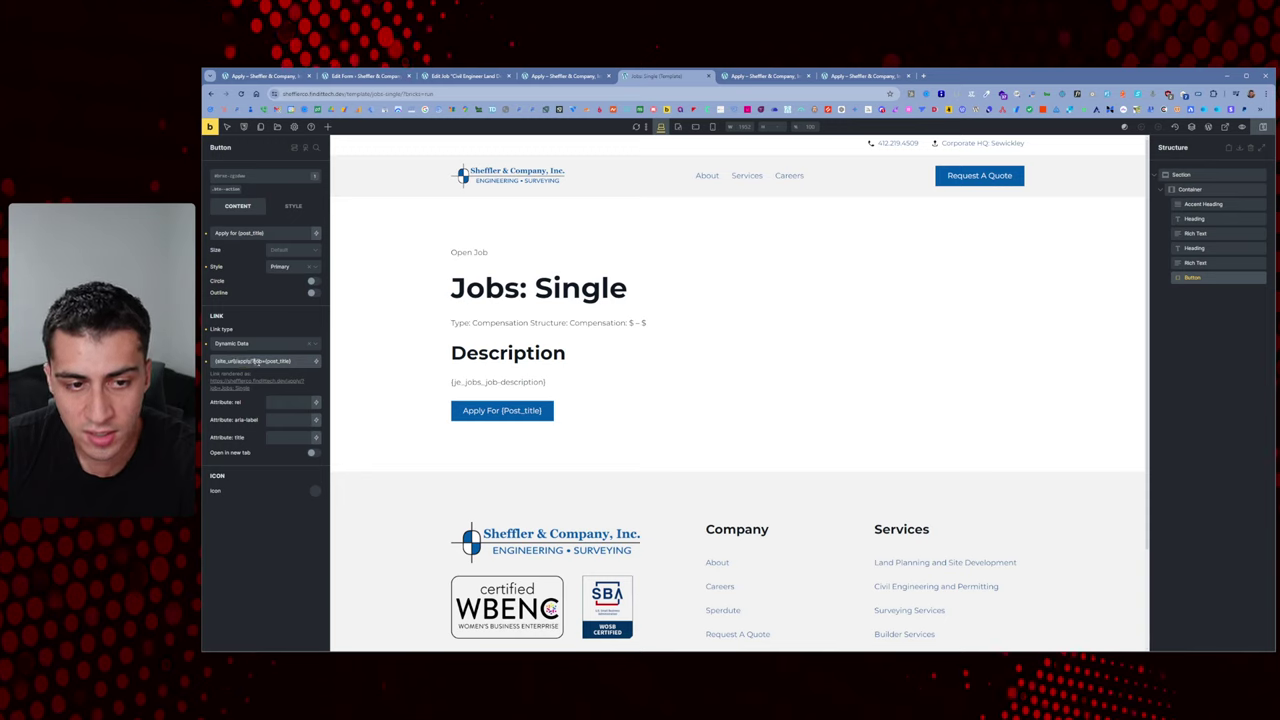
left_click_drag(255, 361, 259, 361)
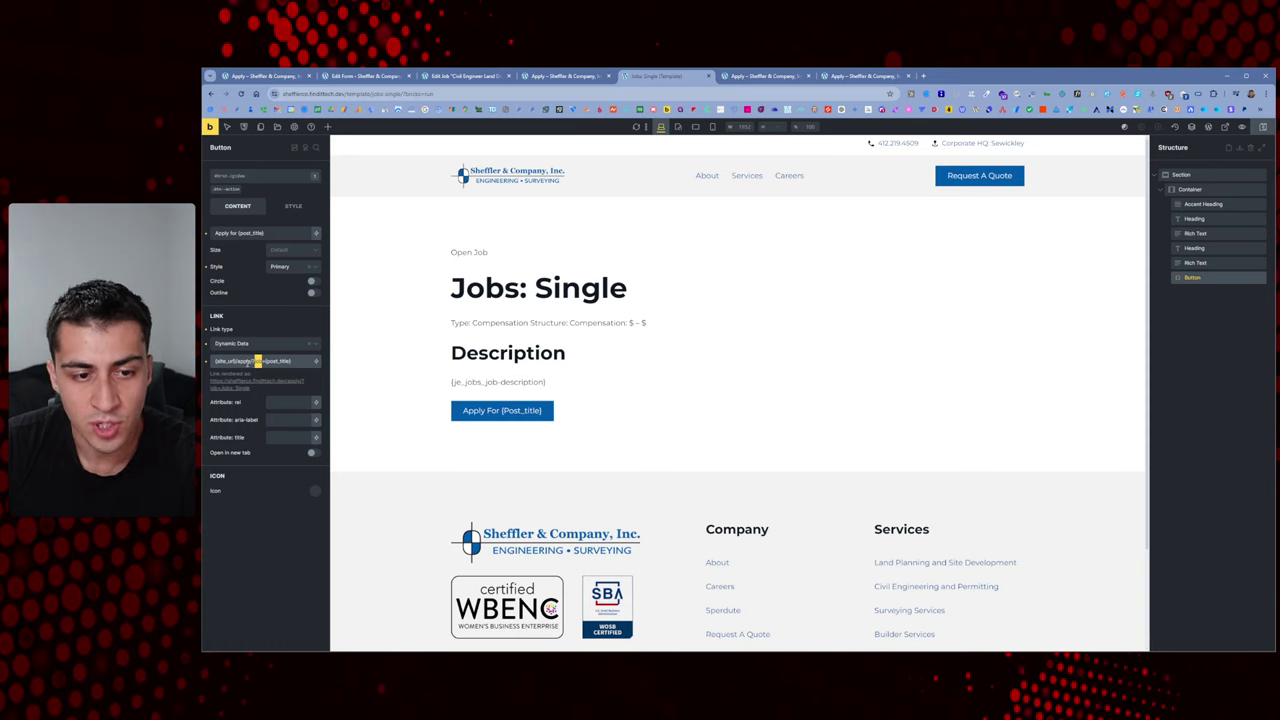
double_click(277, 361)
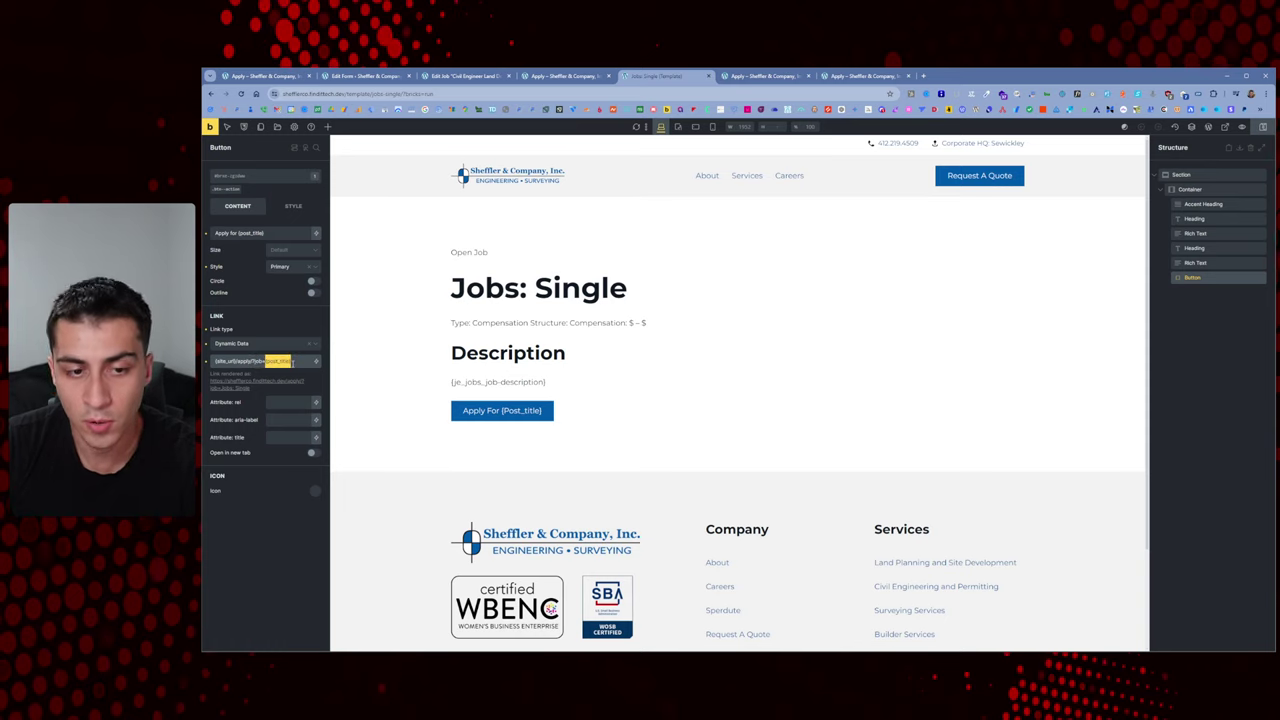
Review the link's job parameter, leave it unchanged, and return to the CAD Drafter Apply Now form
left_click(292, 361)
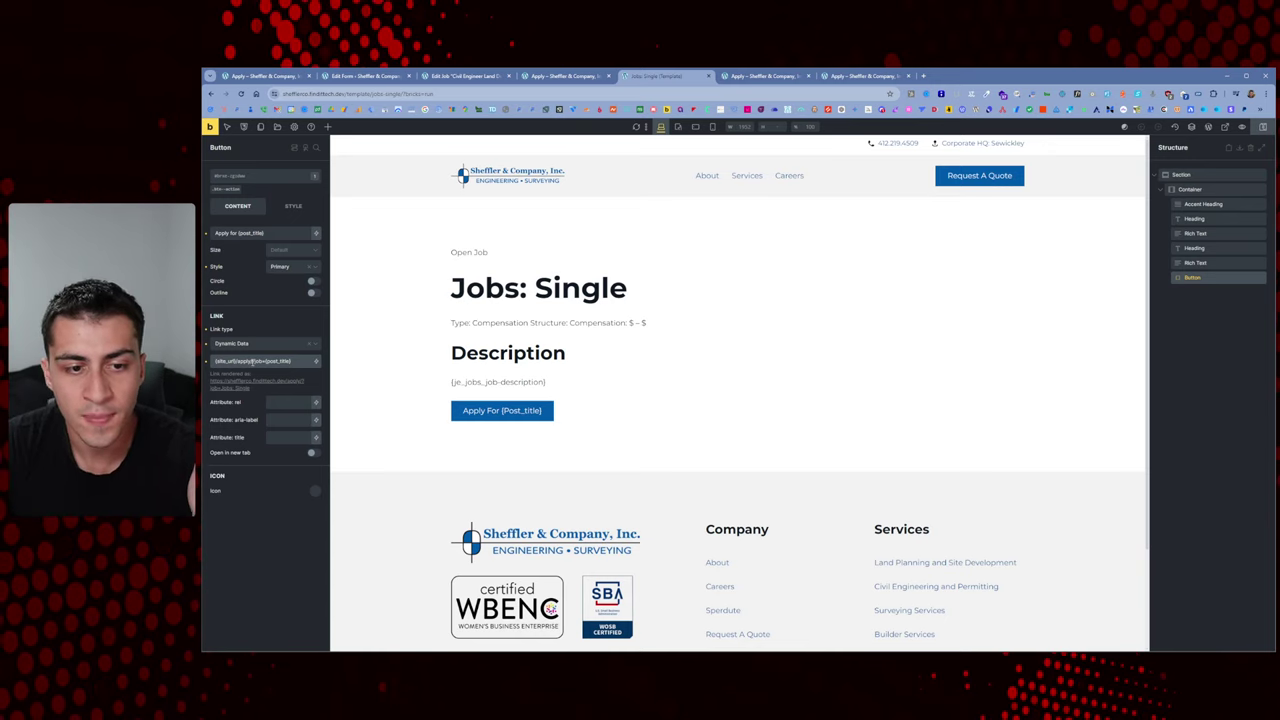
double_click(258, 361)
type("id")
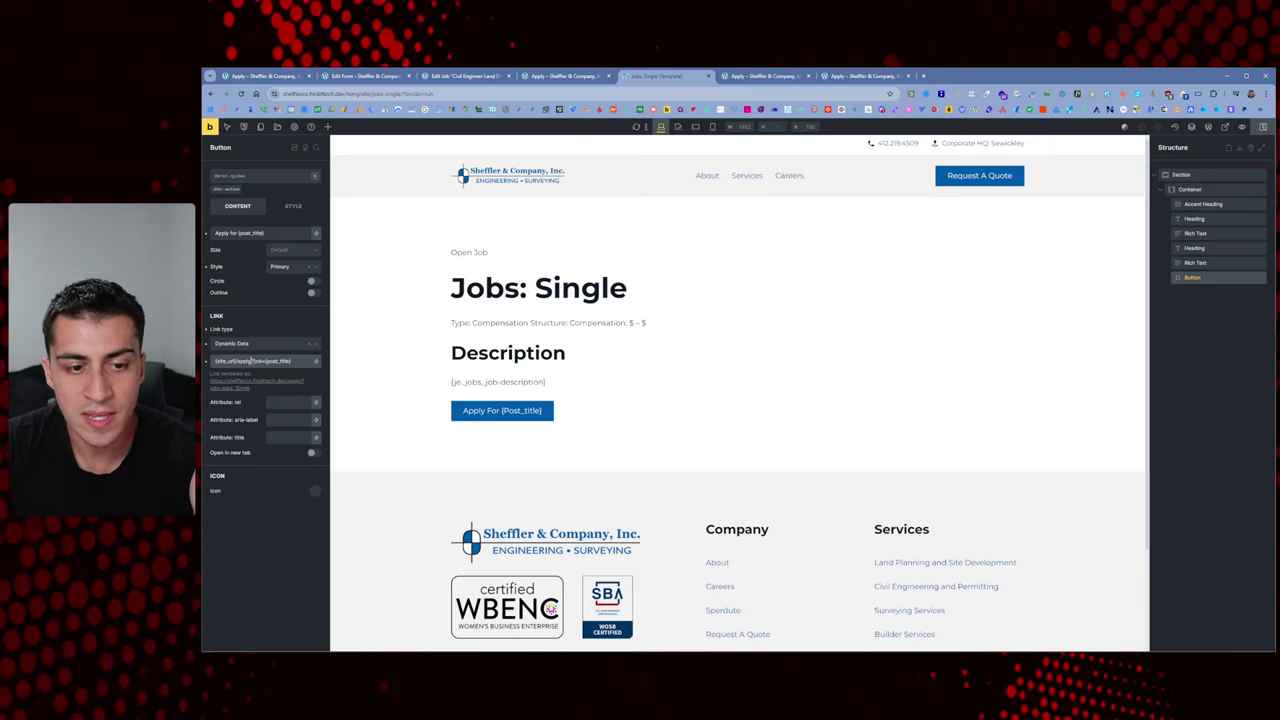
double_click(257, 361)
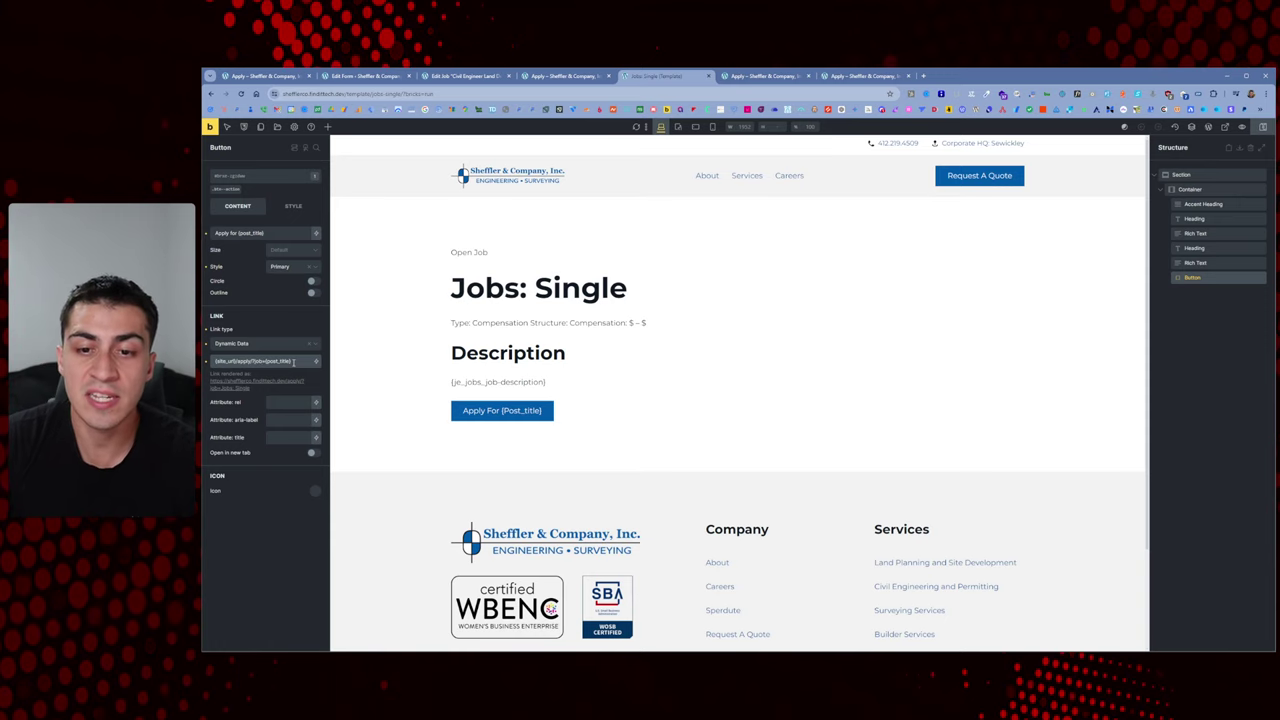
left_click_drag(293, 362, 267, 367)
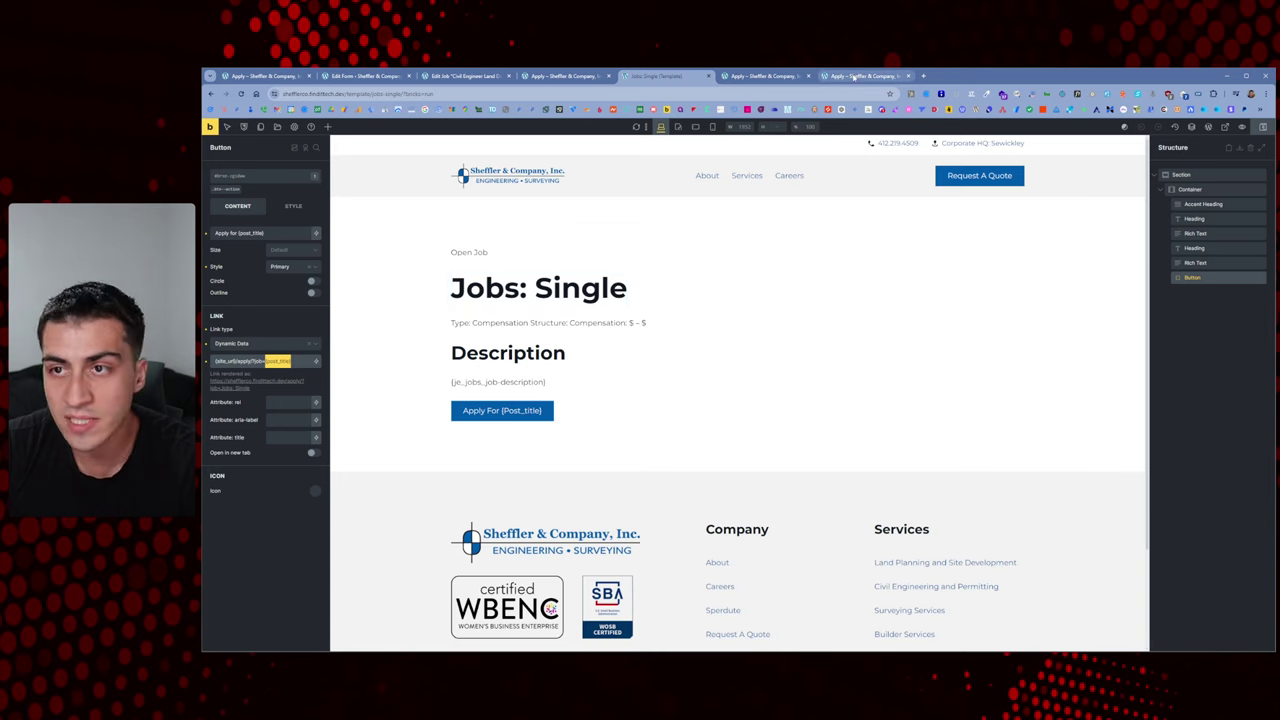
mouse_move(853, 77)
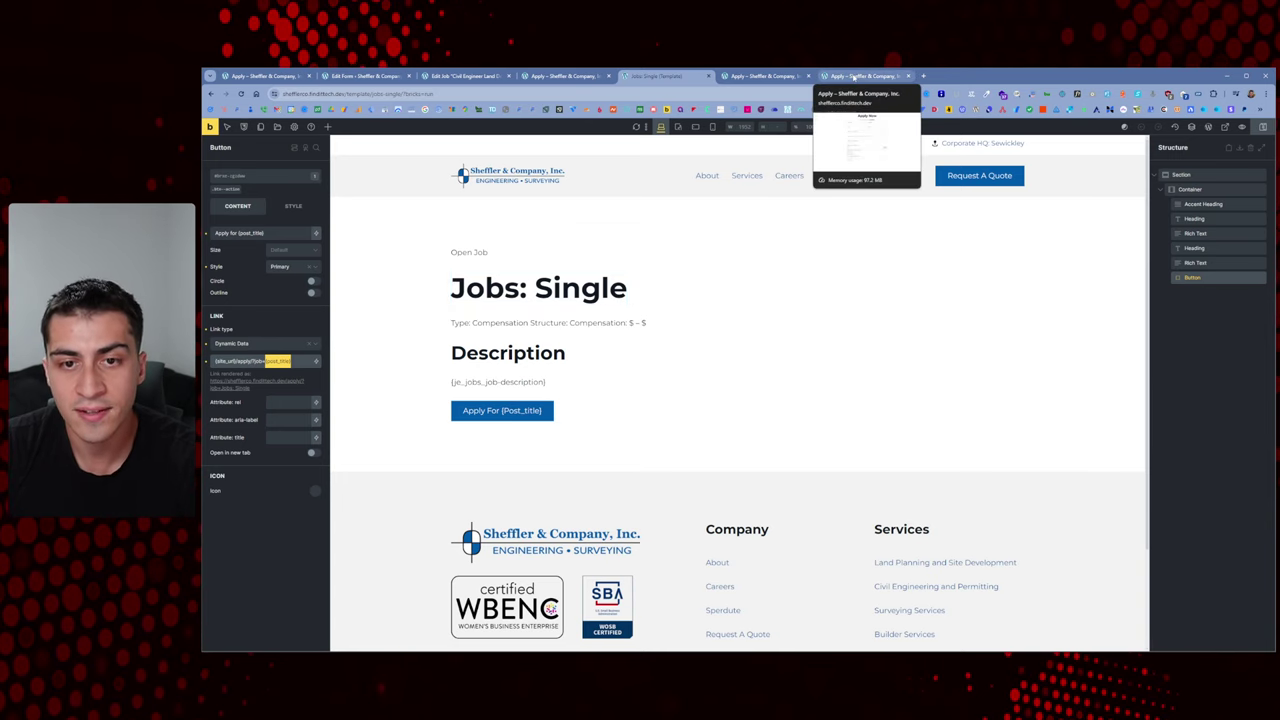
left_click(853, 77)
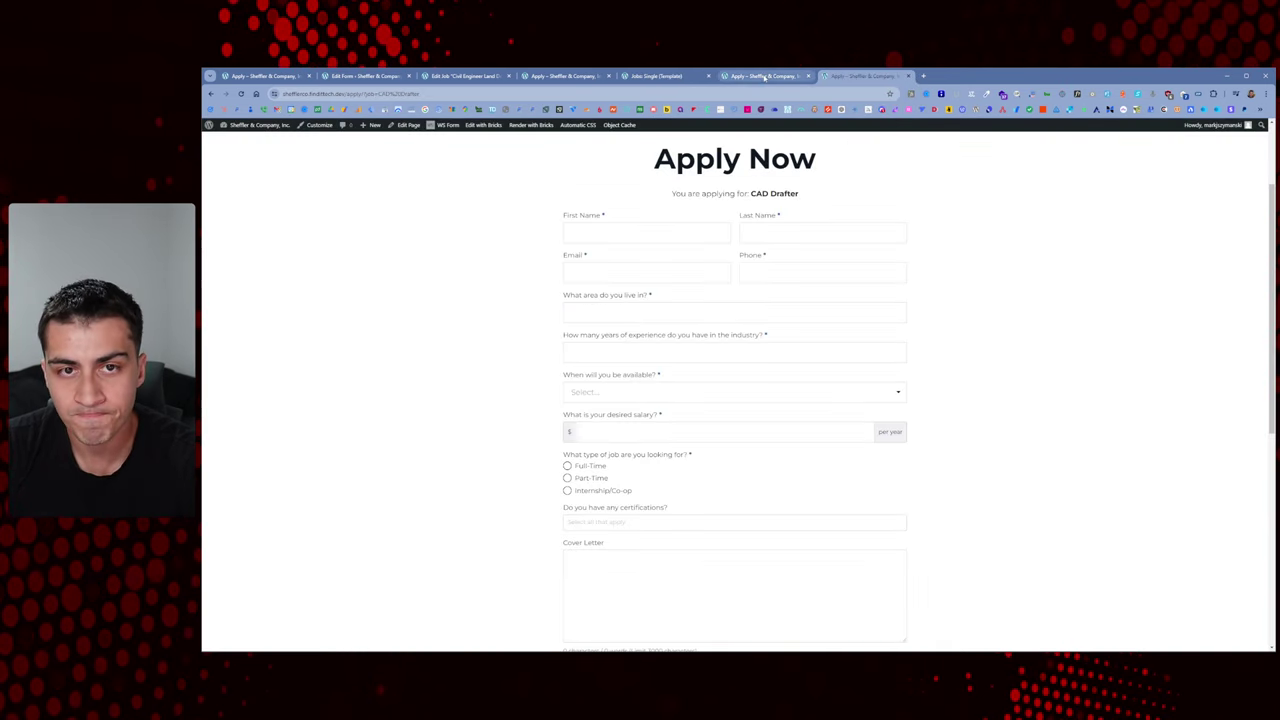
Check the ?job= parameter in the Apply Now page address, then go to the Employment Application form editor
left_click(320, 94)
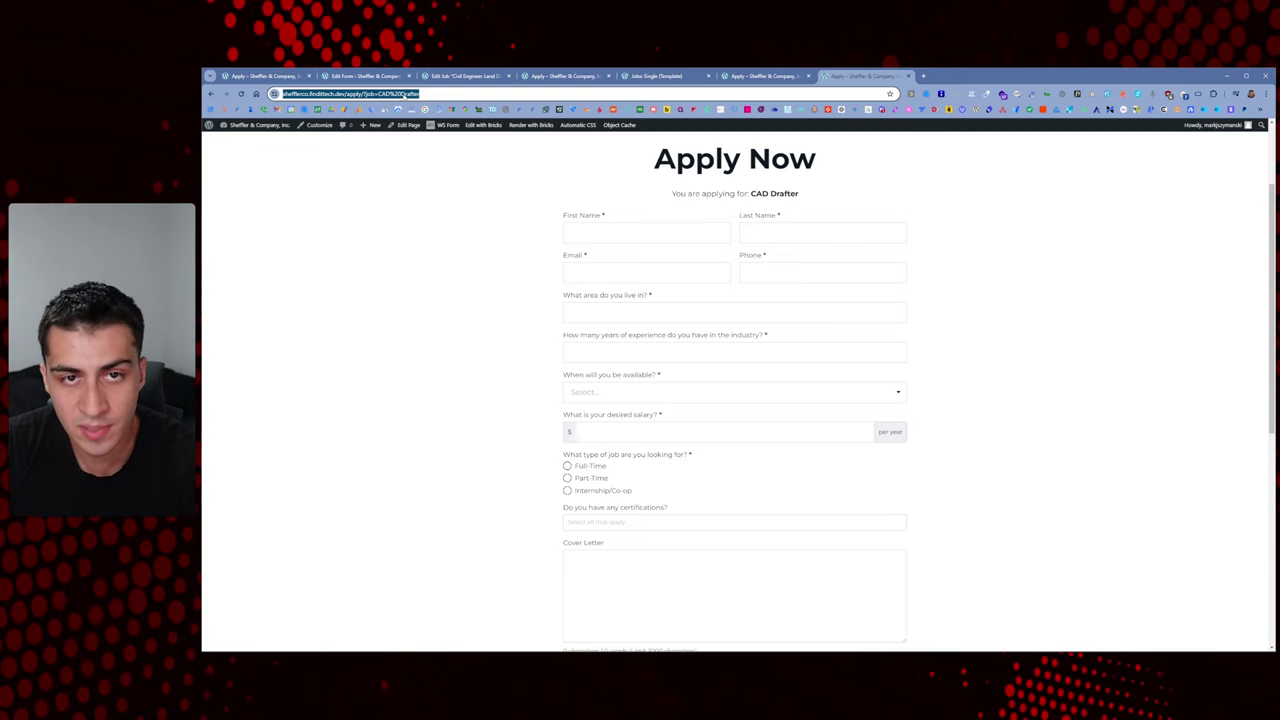
left_click(412, 195)
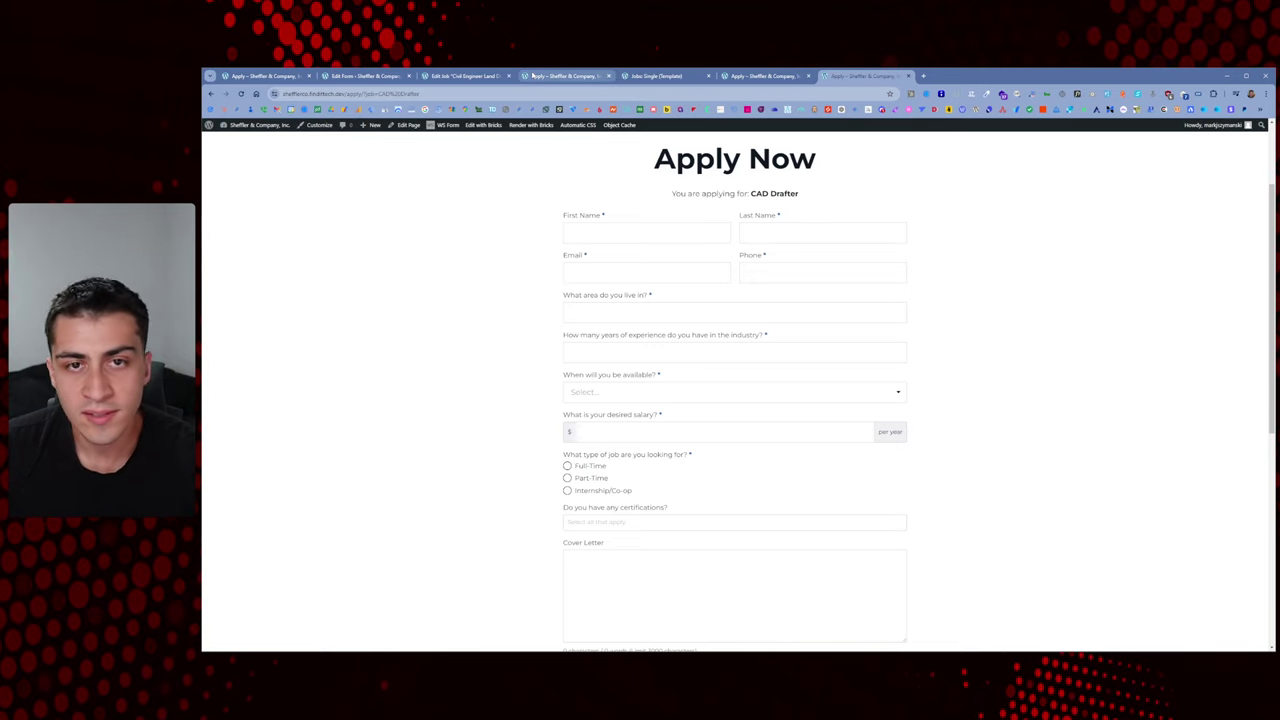
left_click(364, 77)
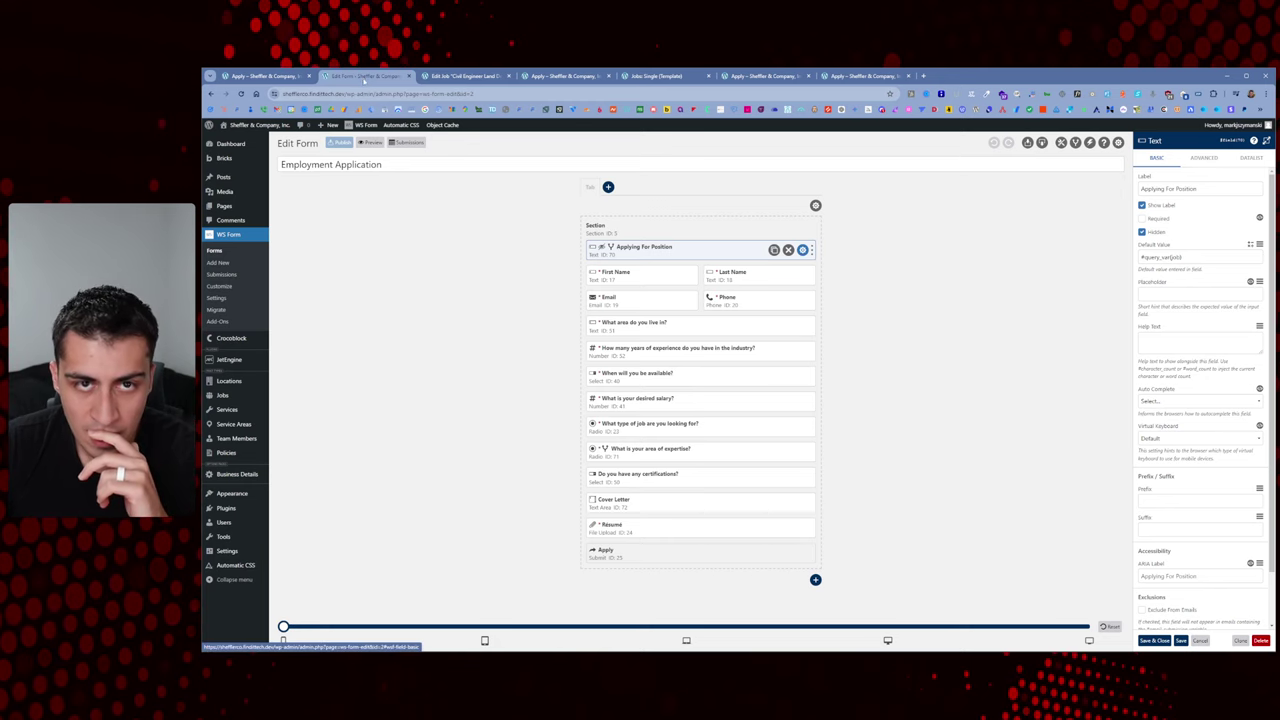
Move the form editor tab to the end and list insertable variables for the #query_var(job) default value
left_click_drag(364, 78, 862, 77)
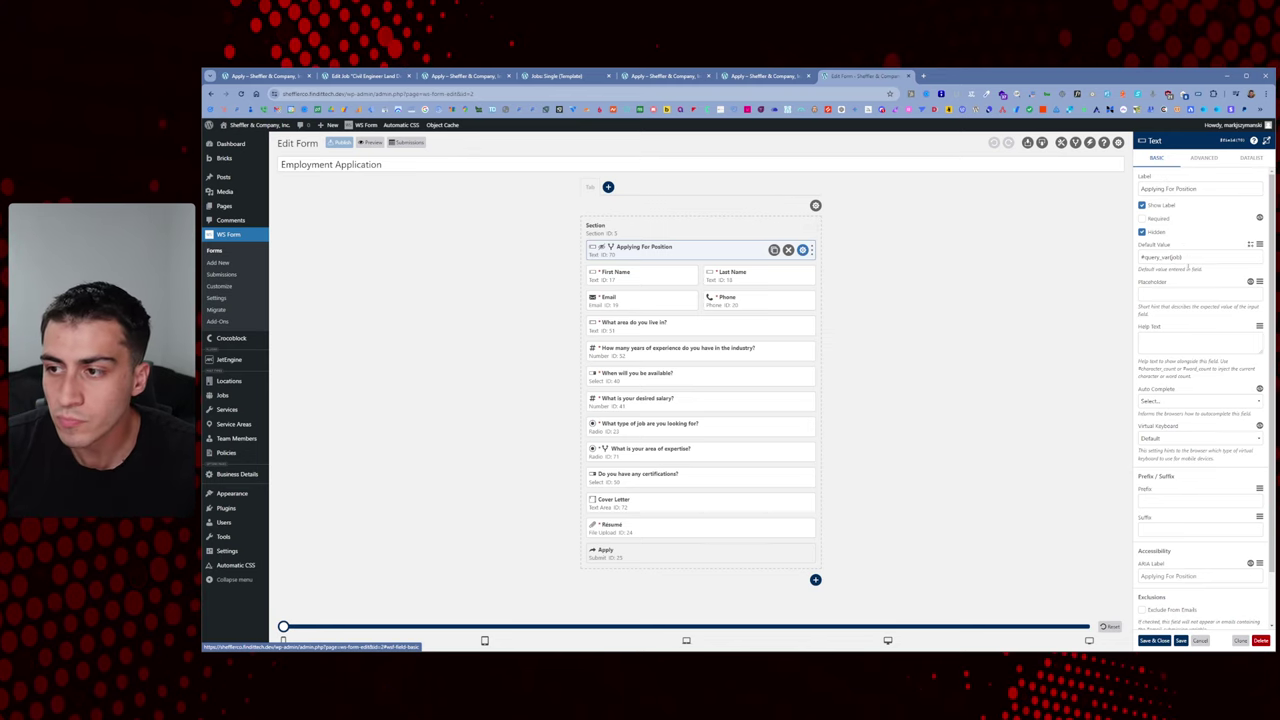
triple_click(1196, 256)
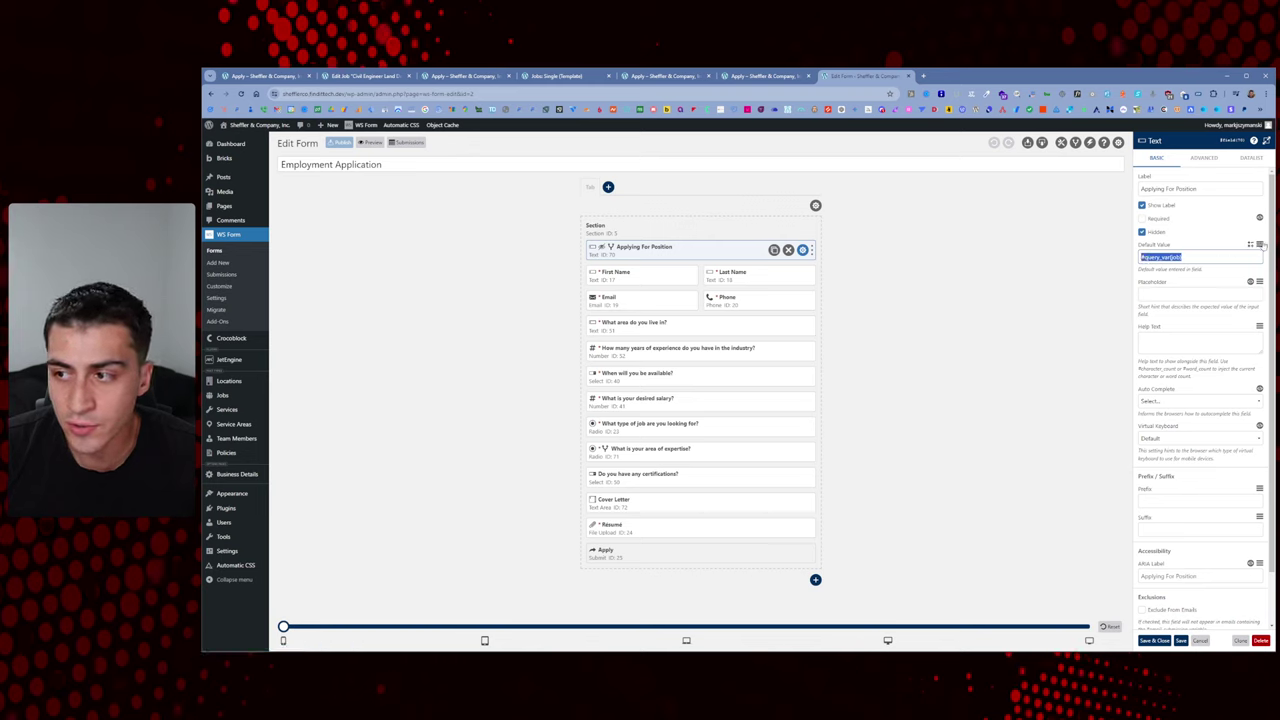
left_click(1259, 245)
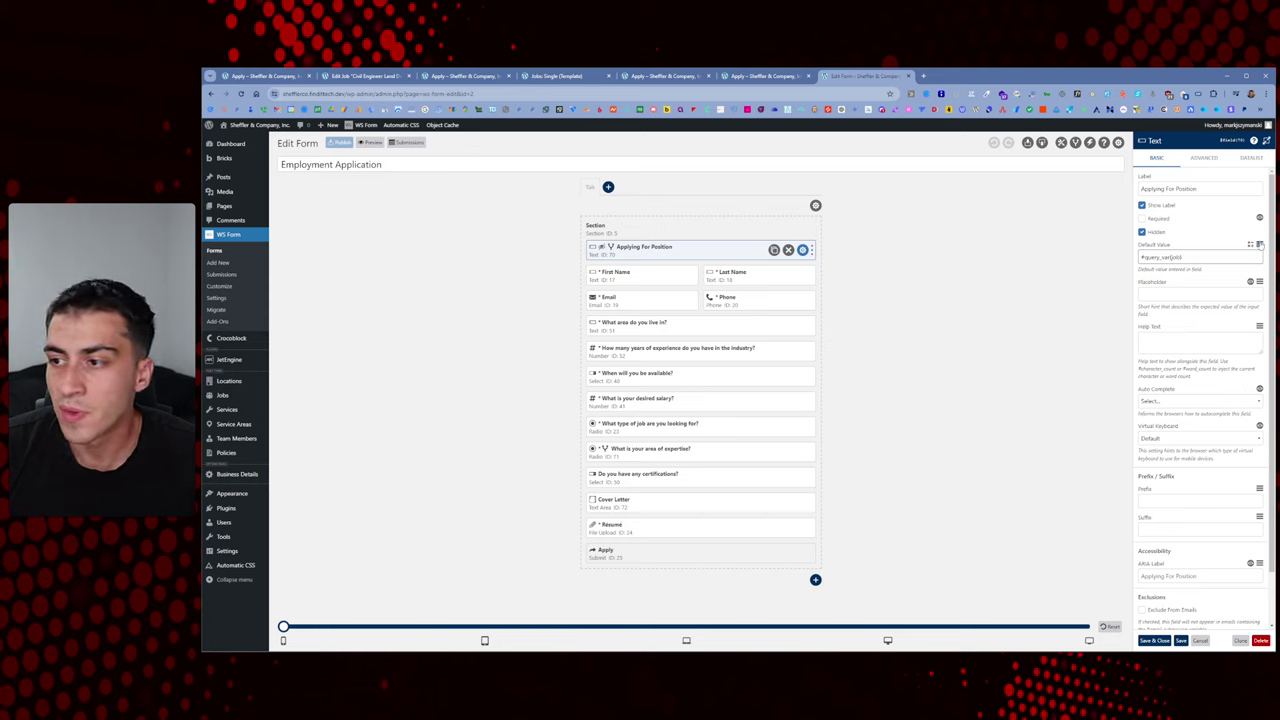
left_click(1259, 244)
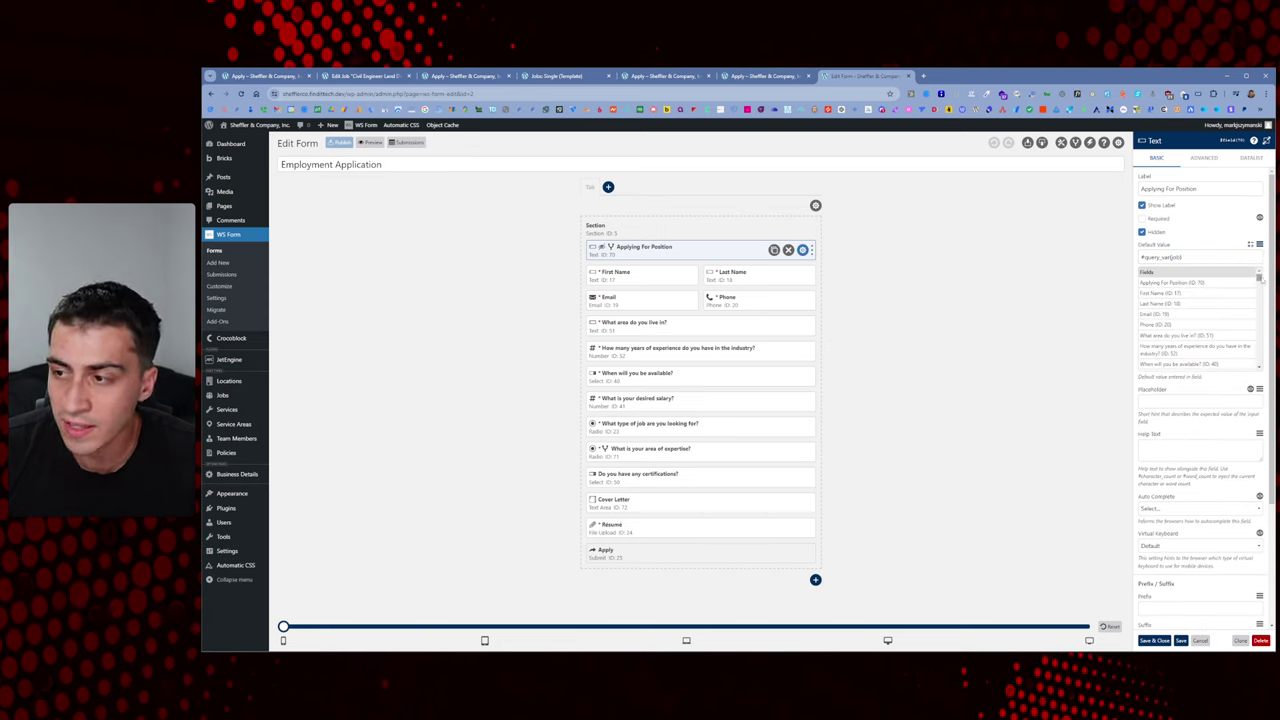
Insert a Query Variable, delete the extra placeholder, and restore the default value to #query_var(job)
scroll(1262, 280, "down", 10)
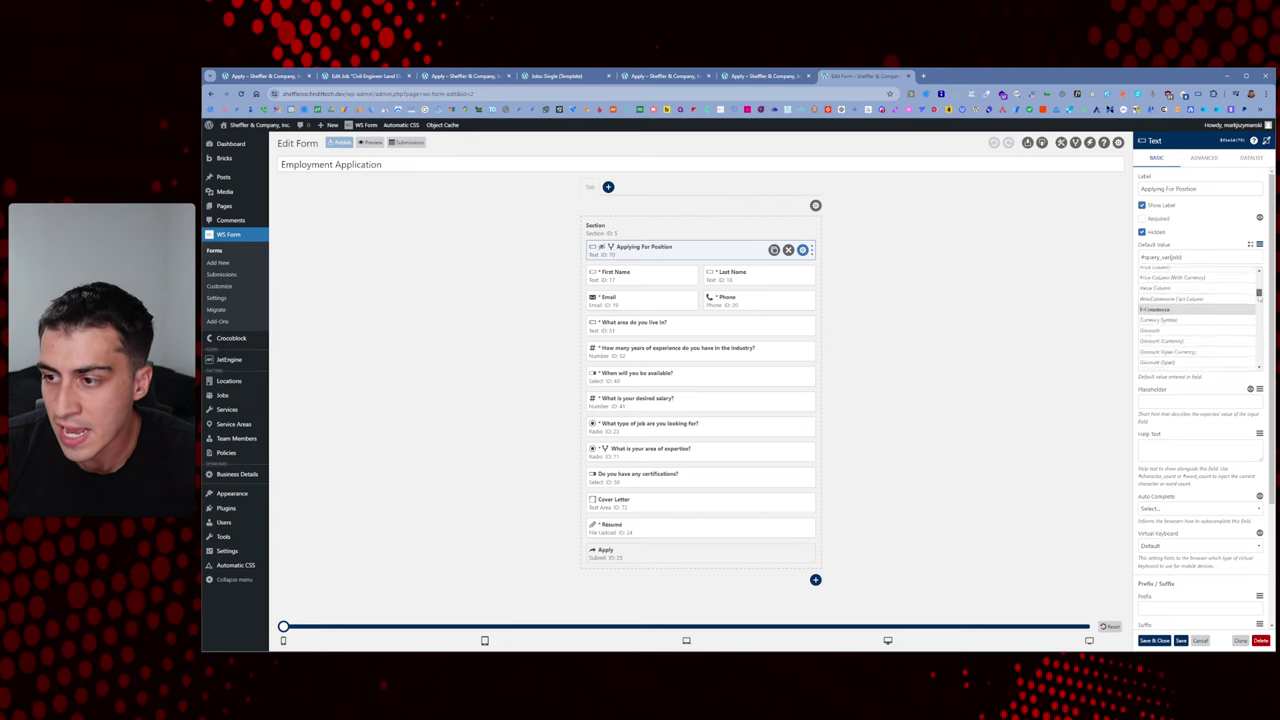
scroll(1259, 300, "down", 10)
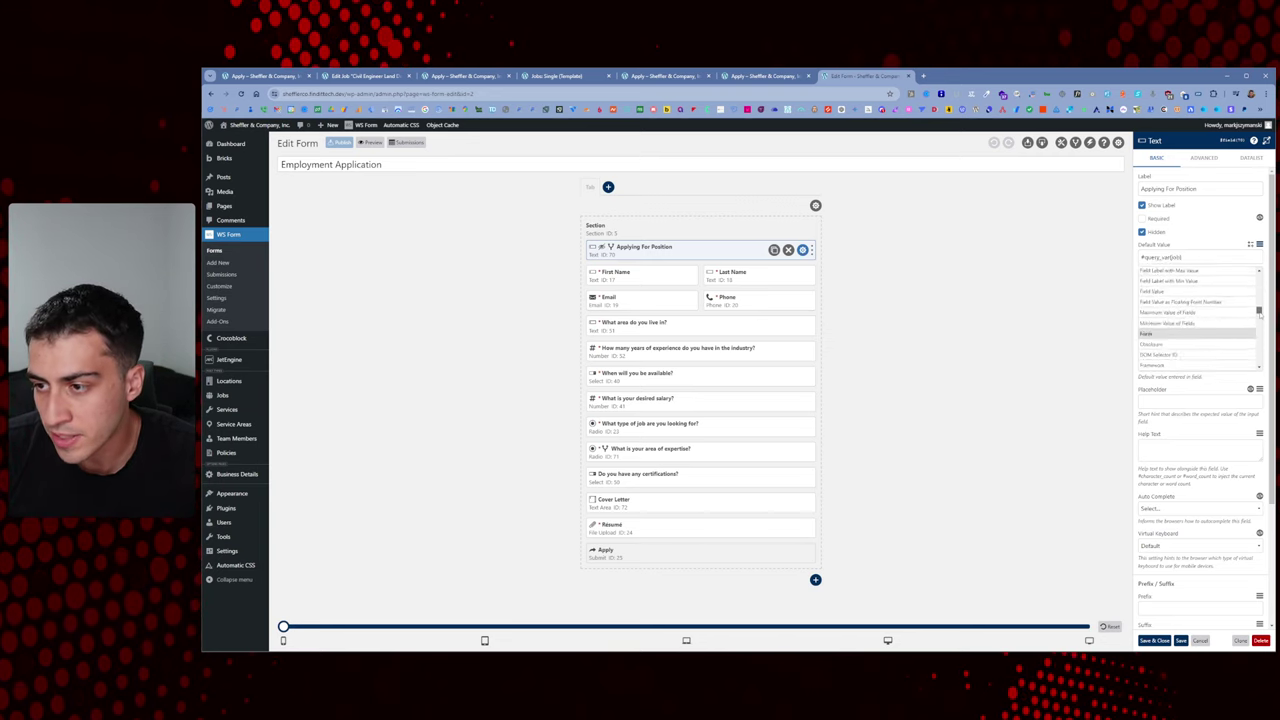
left_click_drag(1260, 314, 1259, 328)
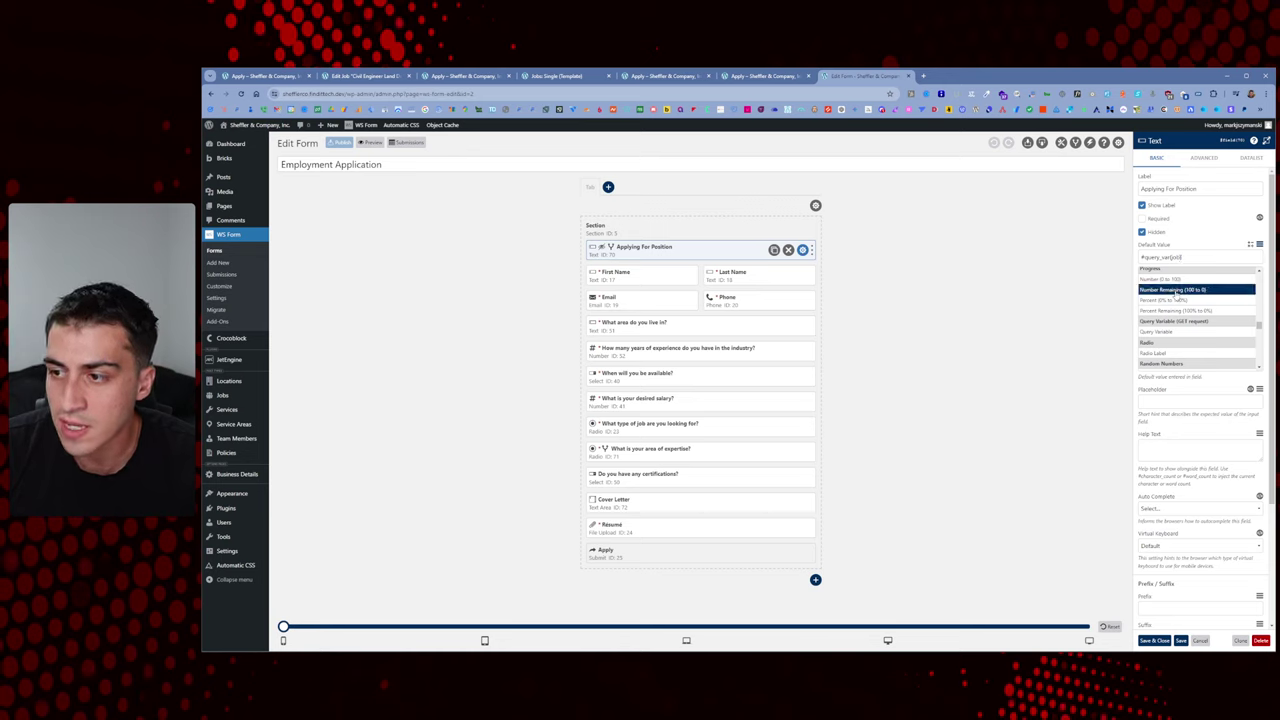
left_click(1175, 331)
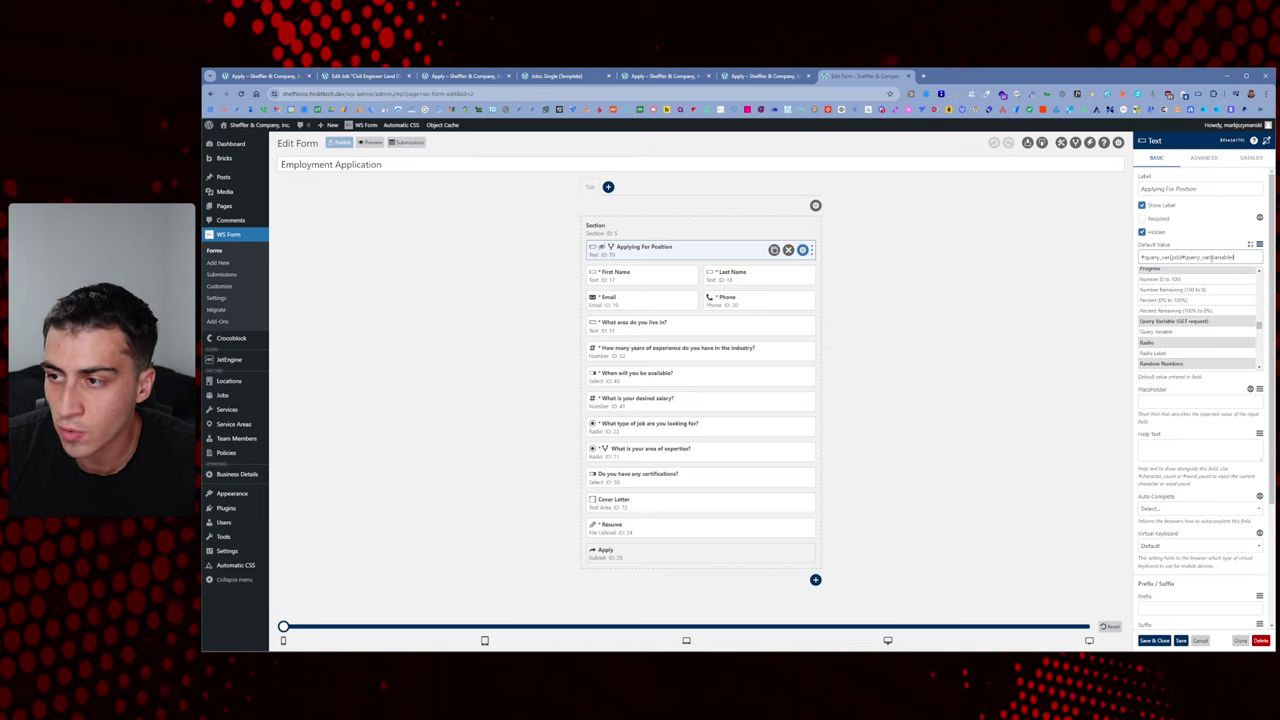
left_click_drag(1237, 257, 1183, 260)
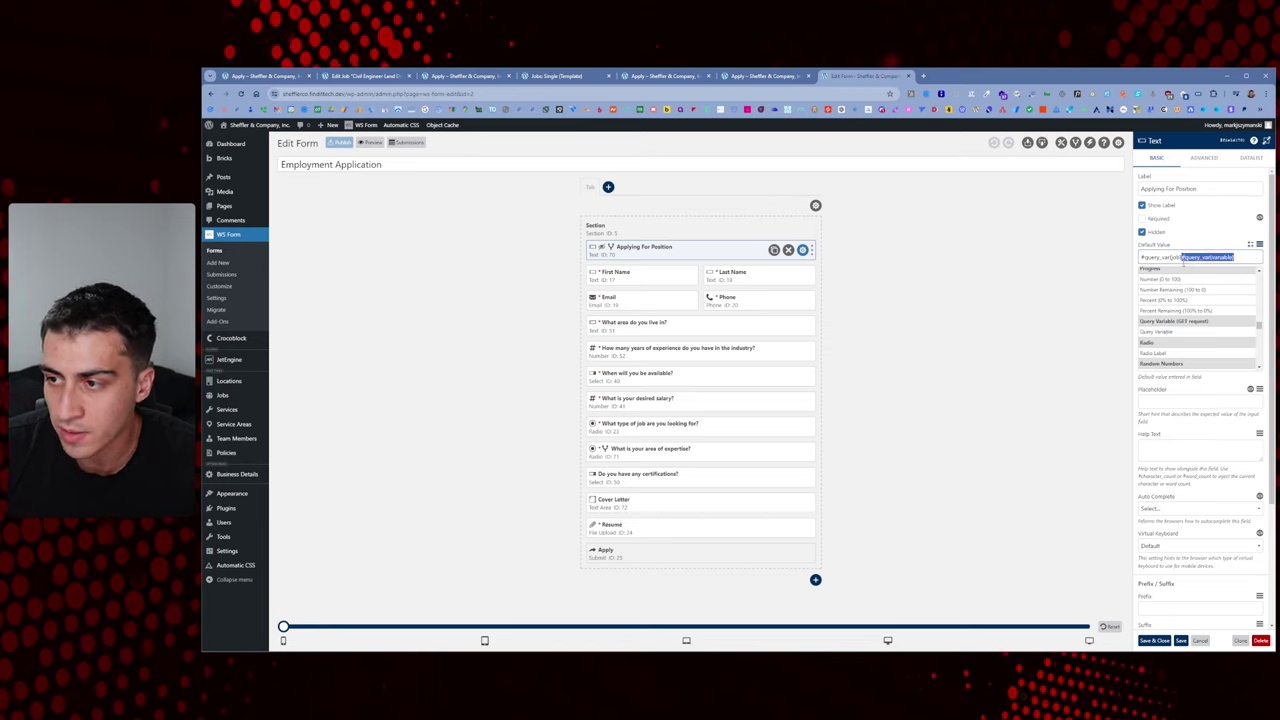
key("BackSpace")
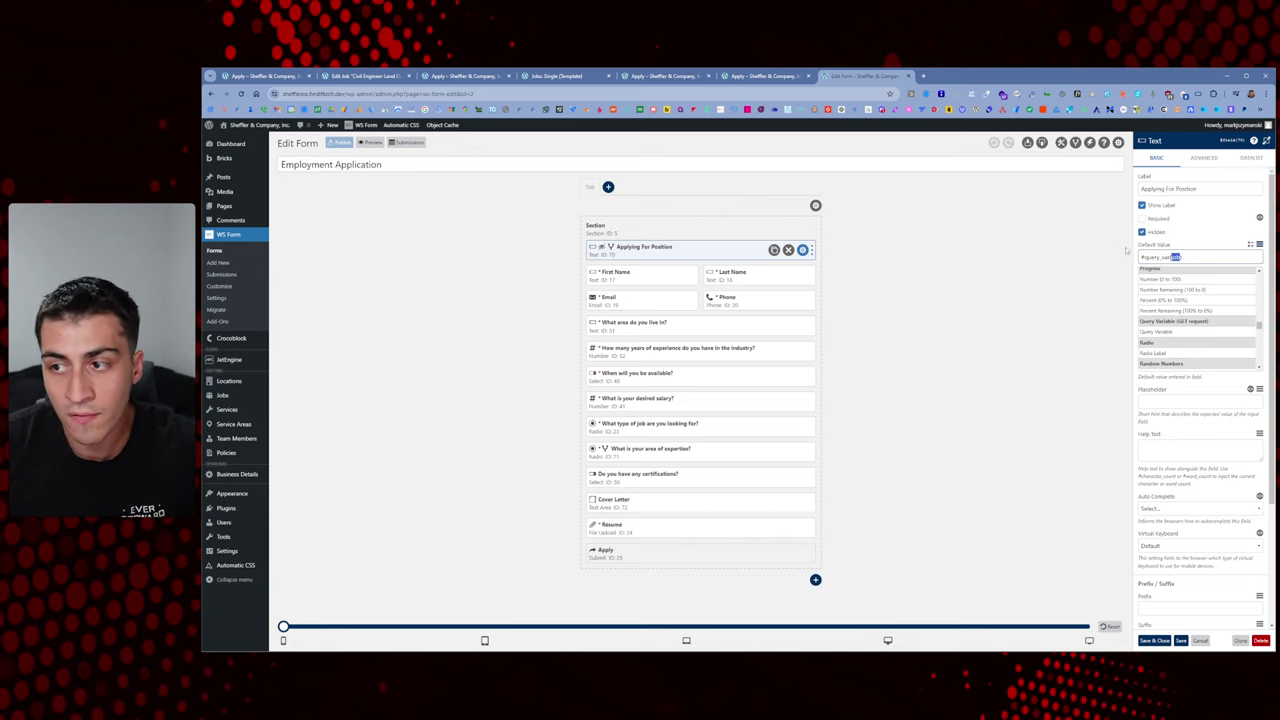
left_click(1195, 258)
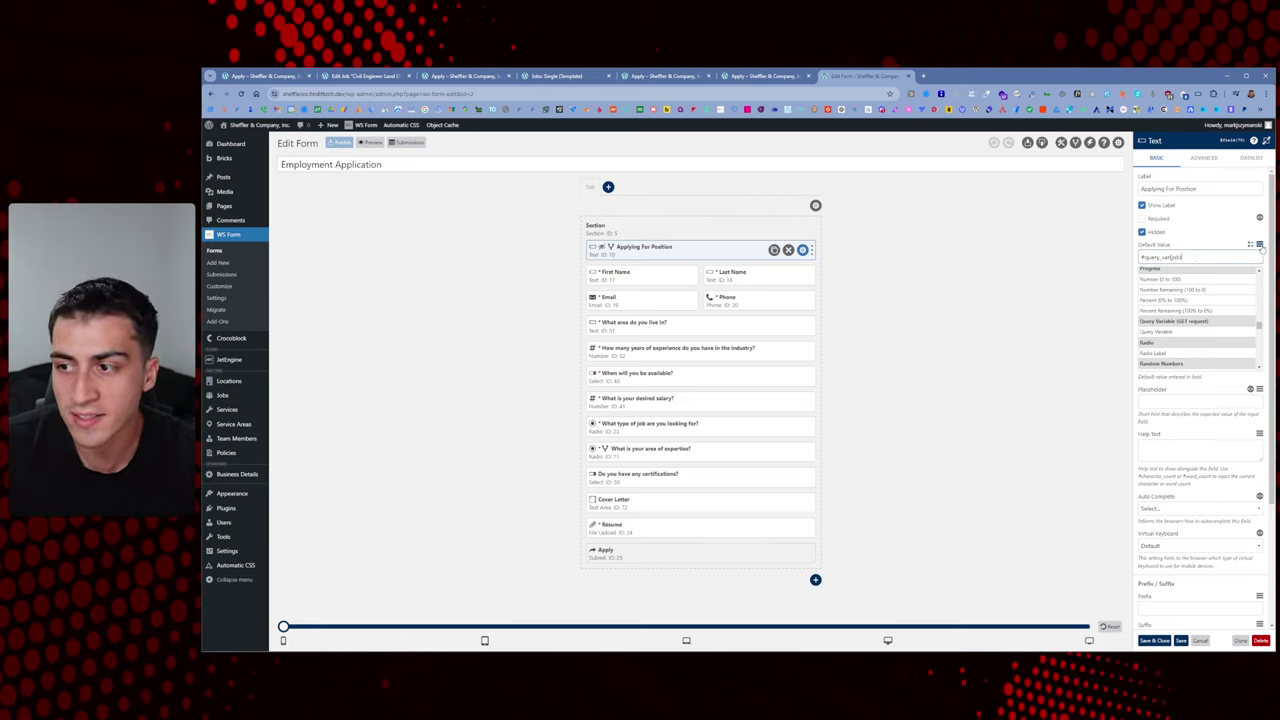
left_click(1259, 244)
left_click_drag(1180, 257, 1171, 257)
type("job")
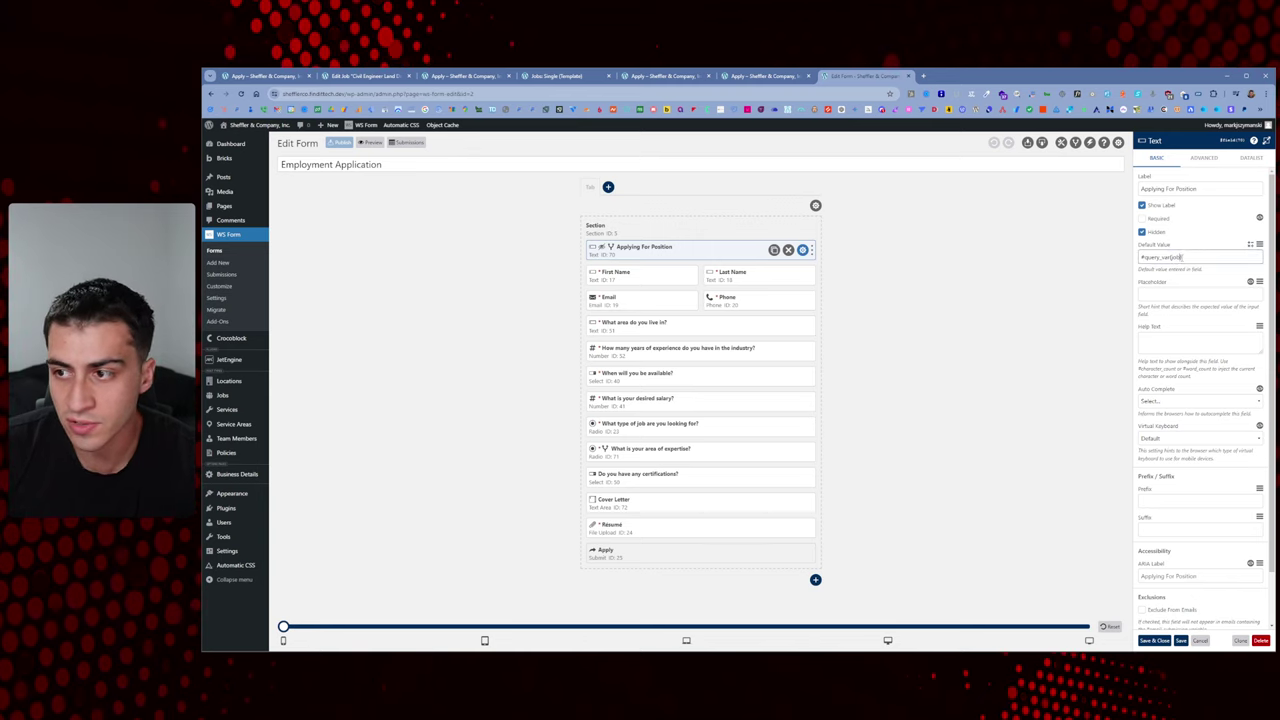
type(")")
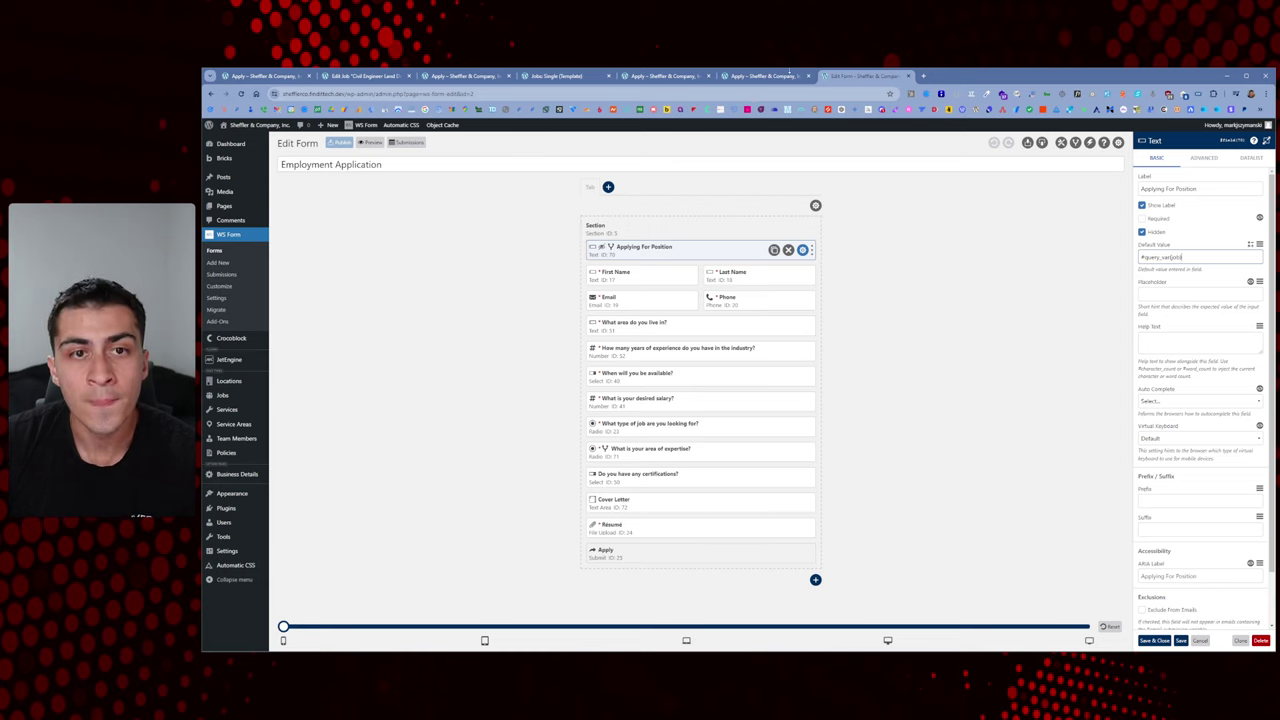
Inspect the ?job=CAD%20Drafter address on the Apply Now page, glance at the form editor, and return
left_click(765, 76)
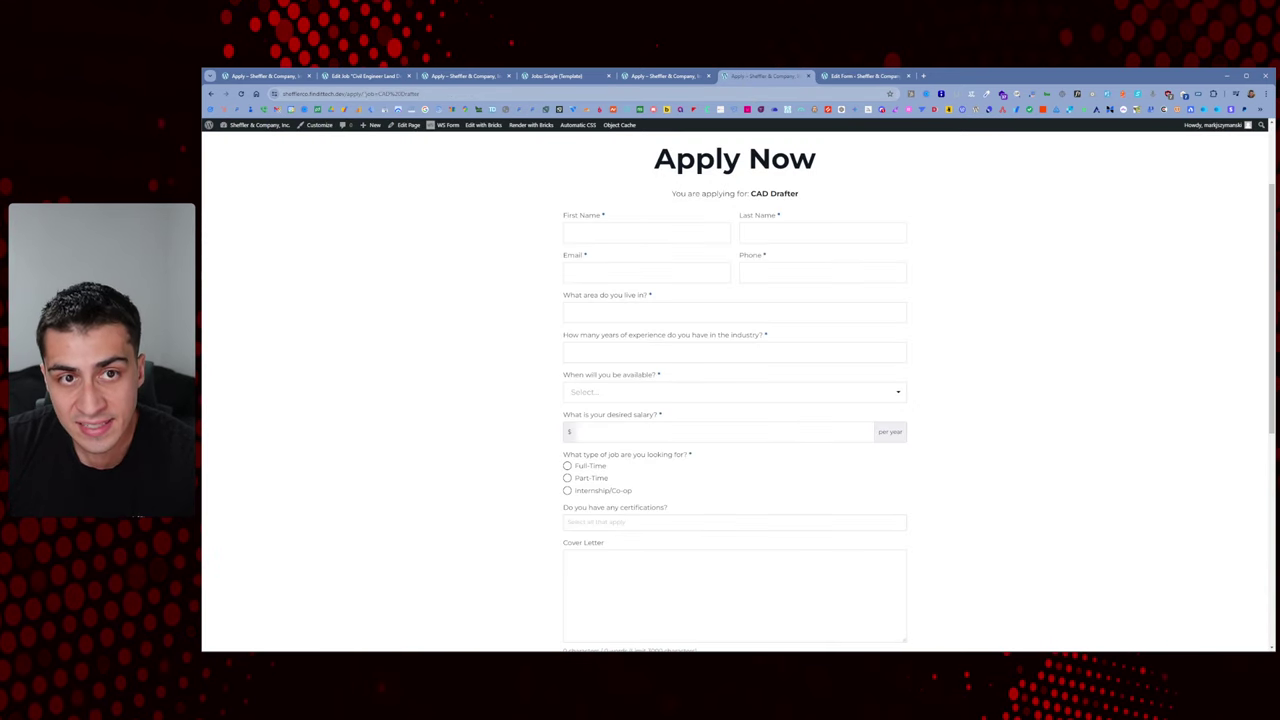
left_click(360, 94)
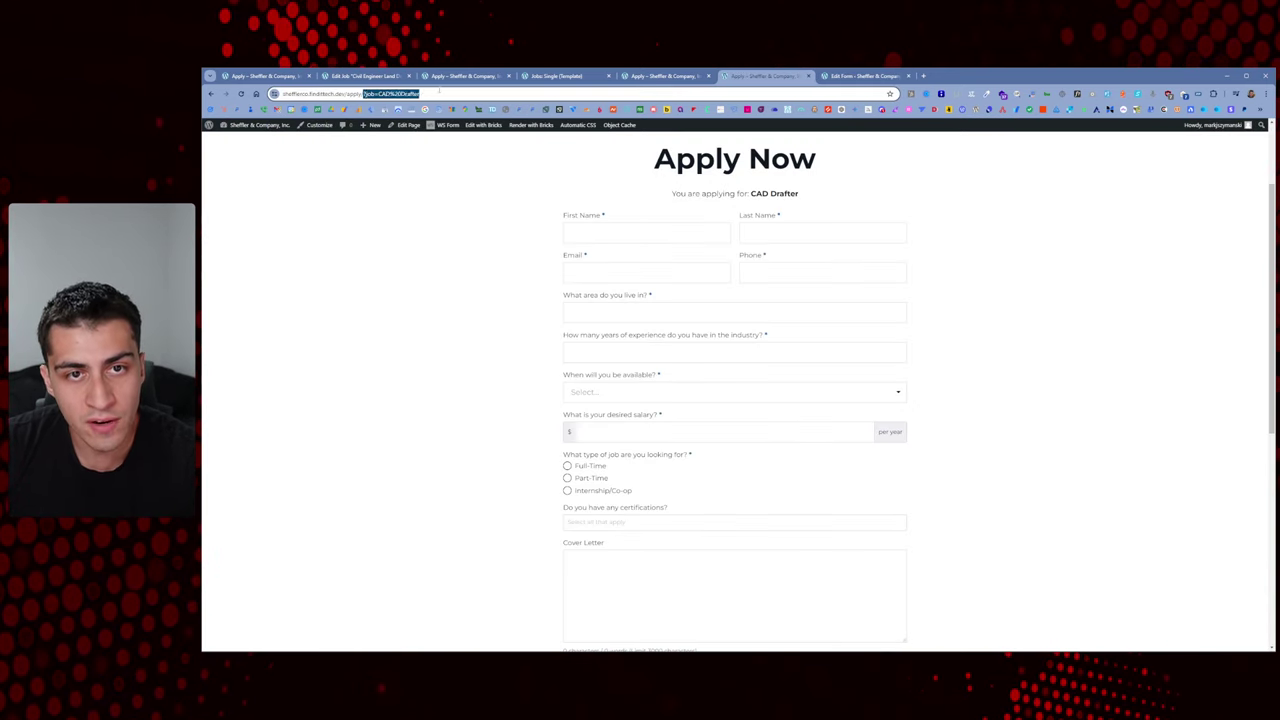
left_click_drag(382, 94, 444, 95)
left_click(448, 94)
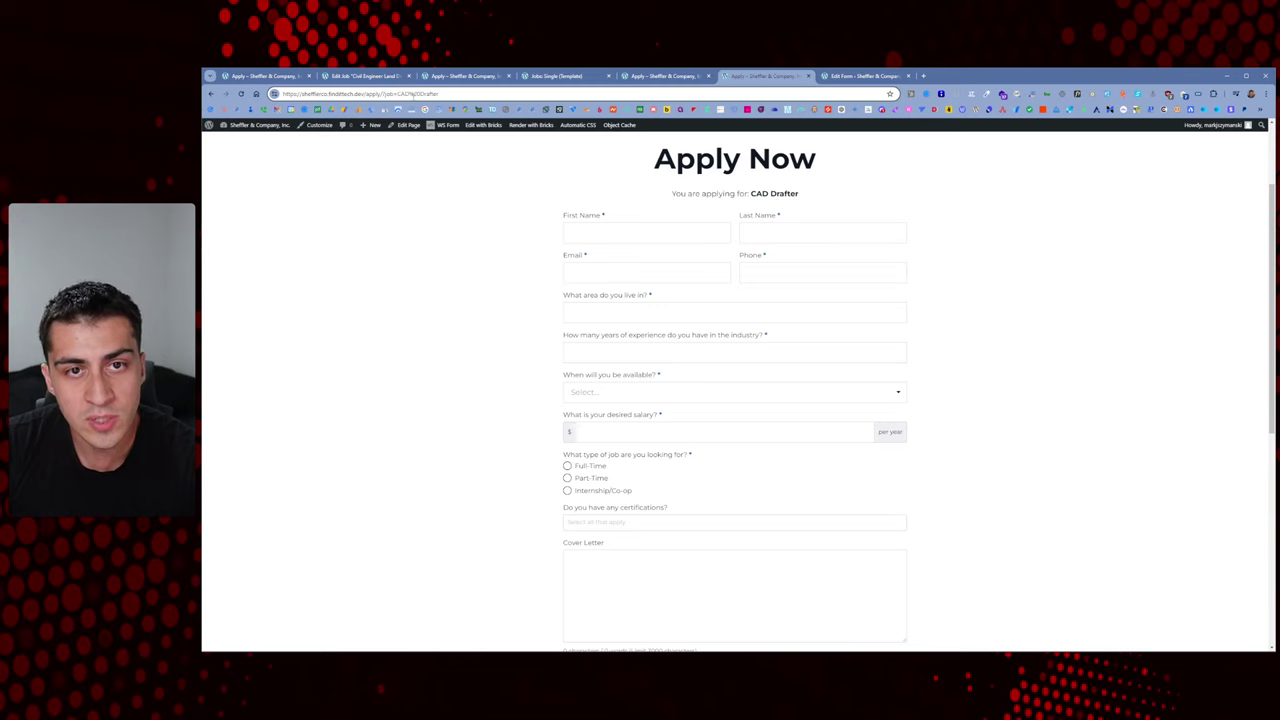
left_click(478, 195)
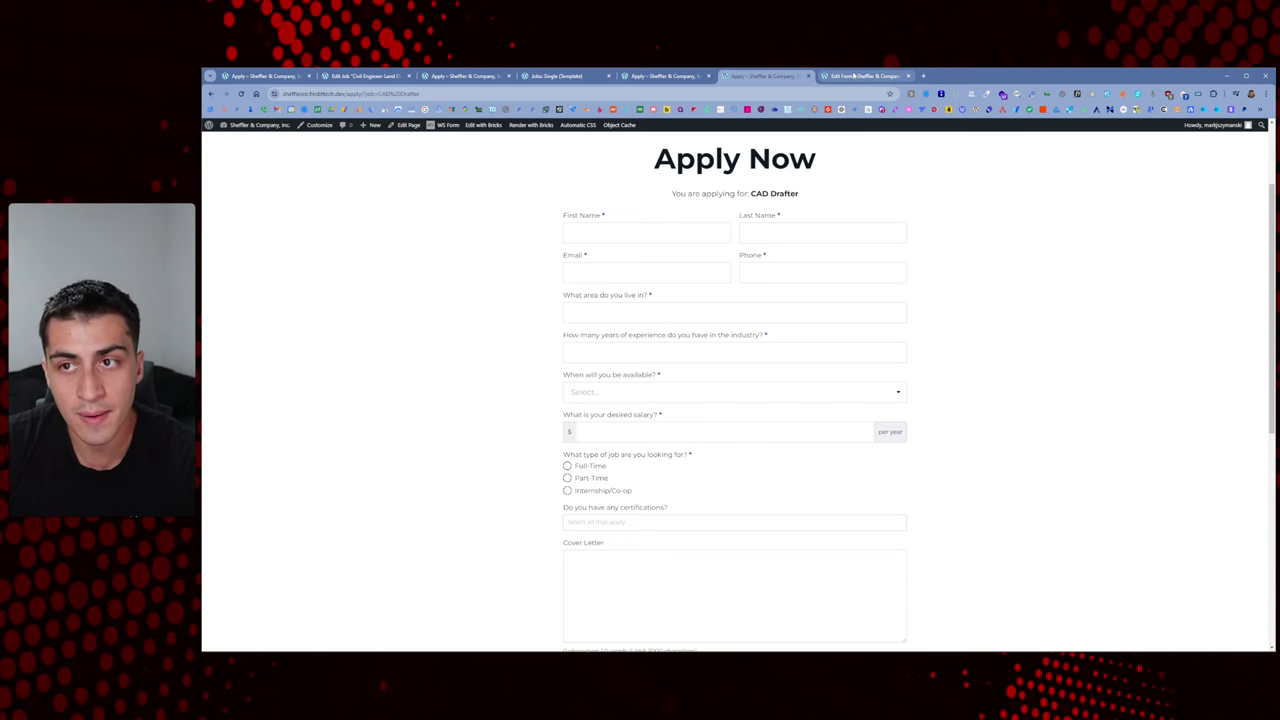
left_click(853, 75)
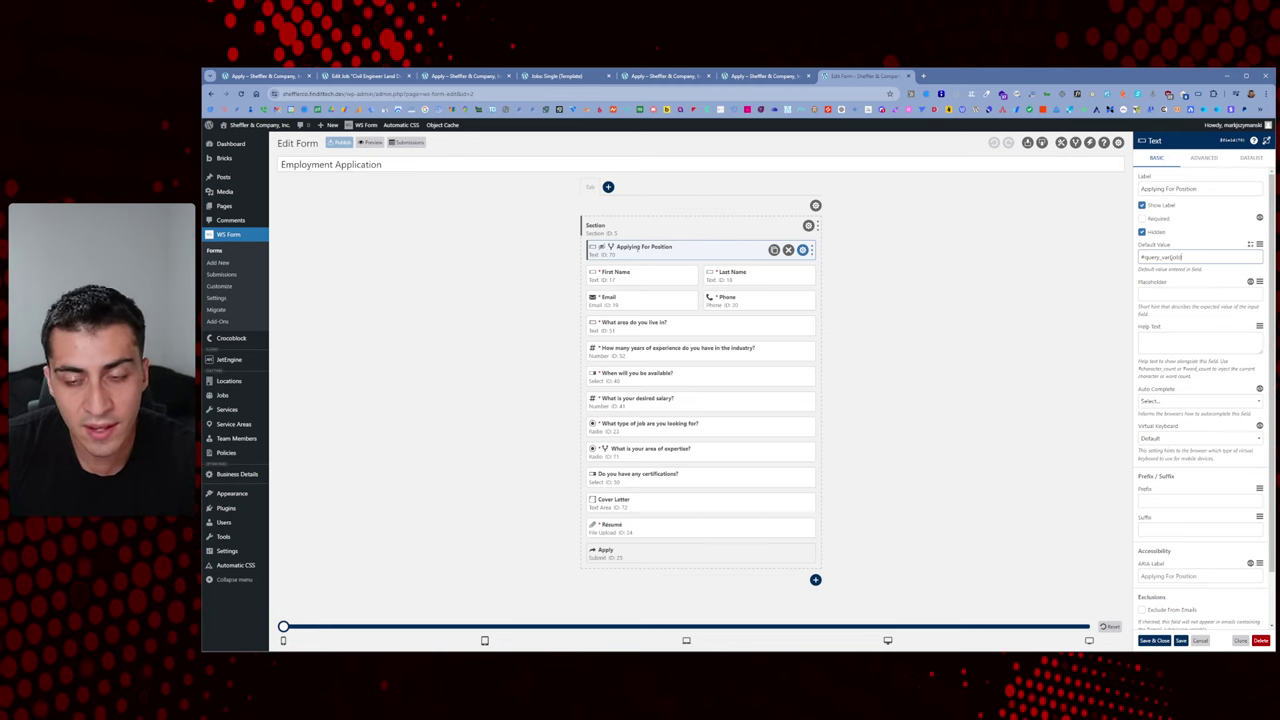
left_click(760, 76)
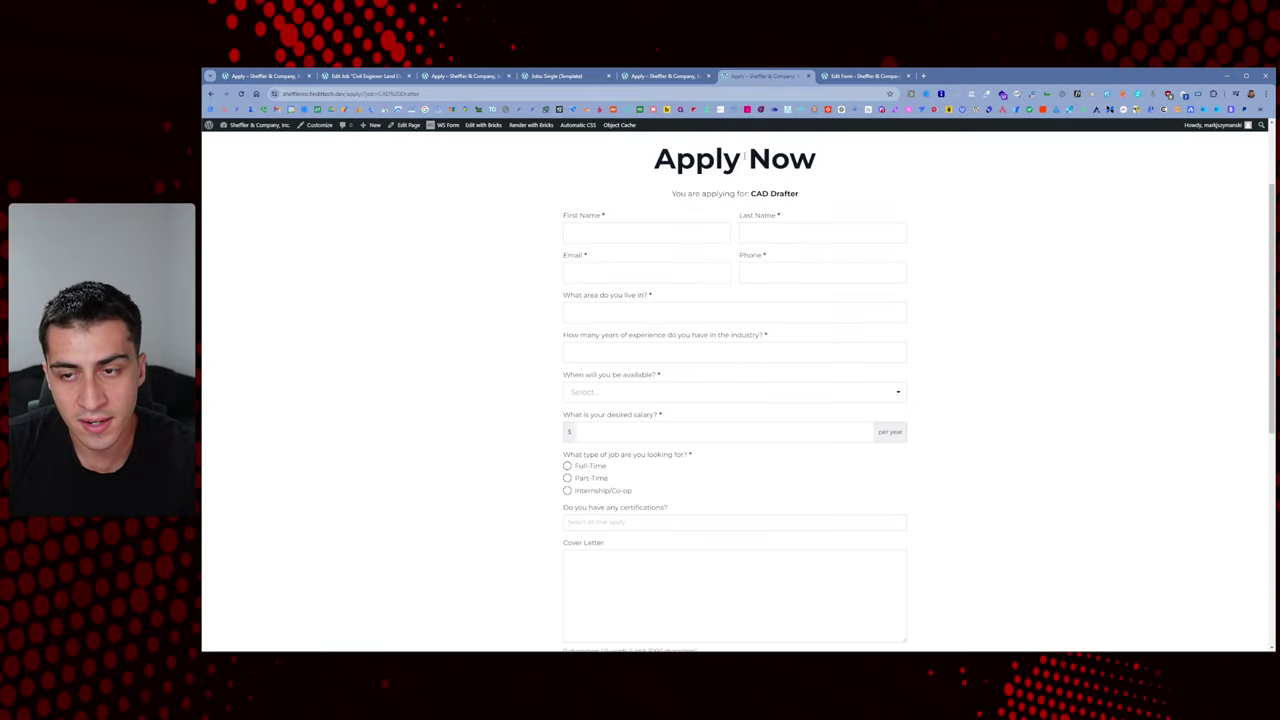
scroll(744, 155, "up", 2)
Open the Apply page in Bricks in a new tab and select the 'You are applying for' line and intro paragraph
middle_click(491, 126)
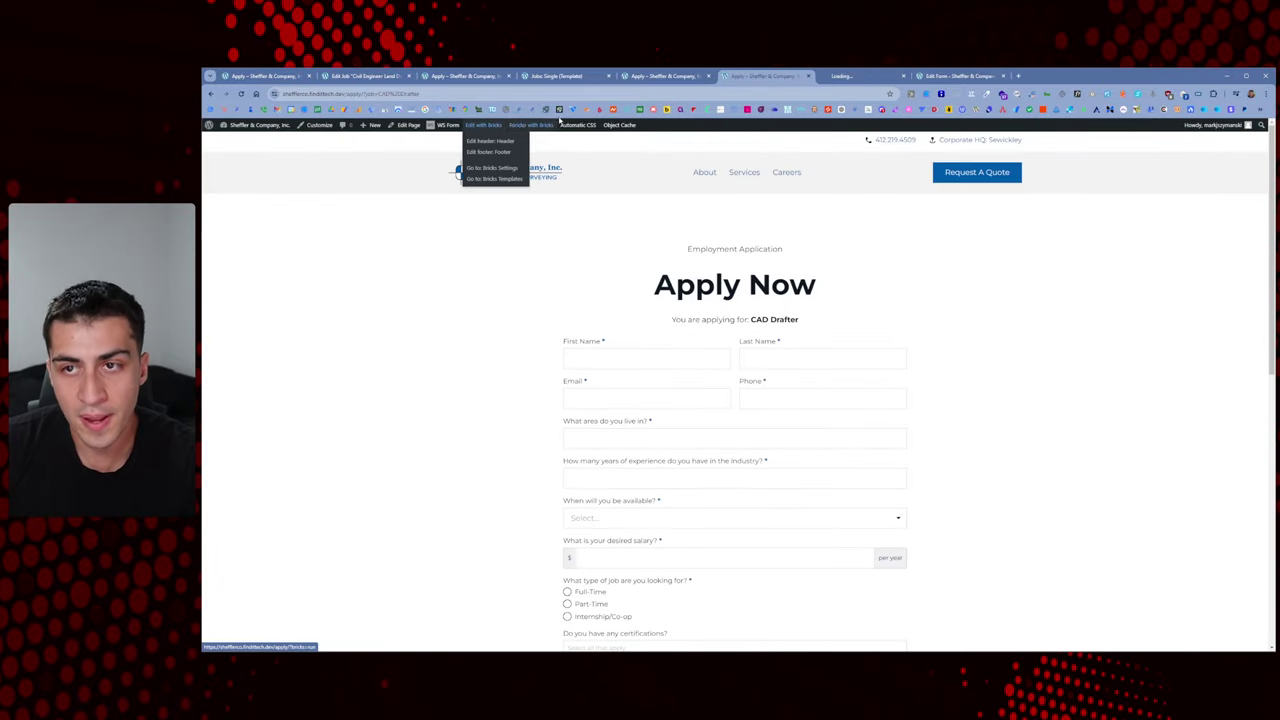
left_click(845, 76)
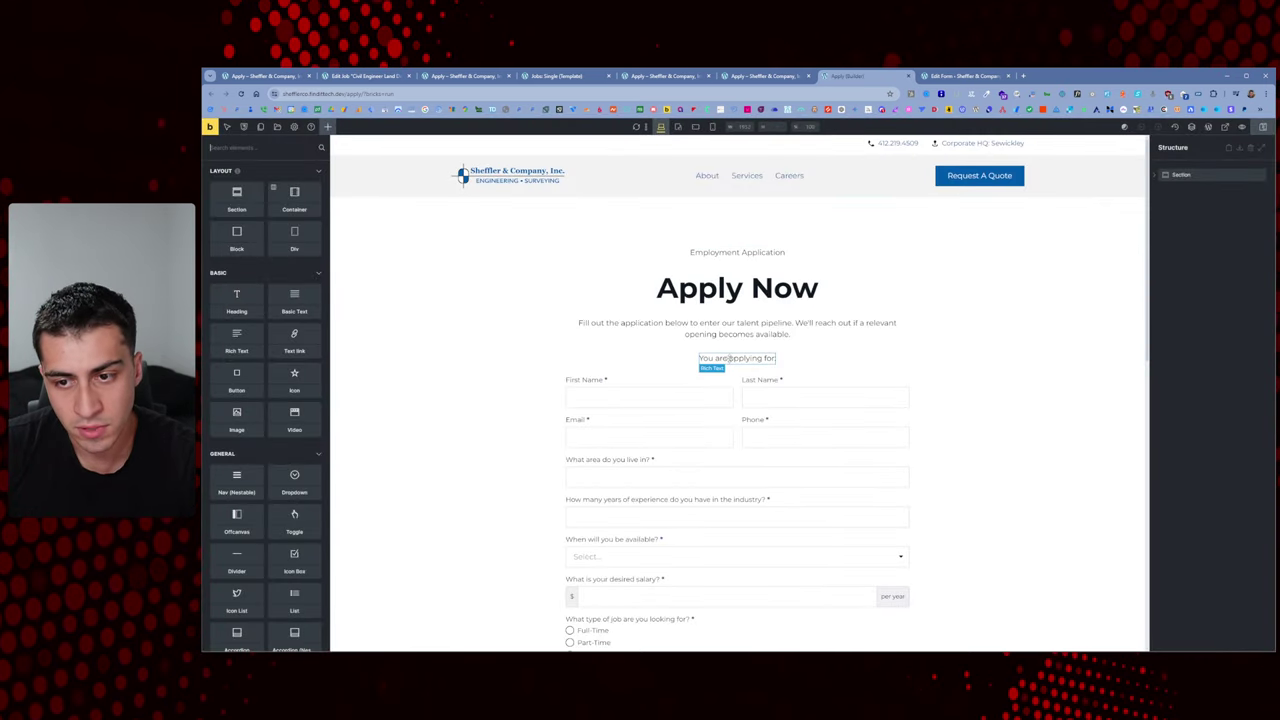
left_click(729, 358)
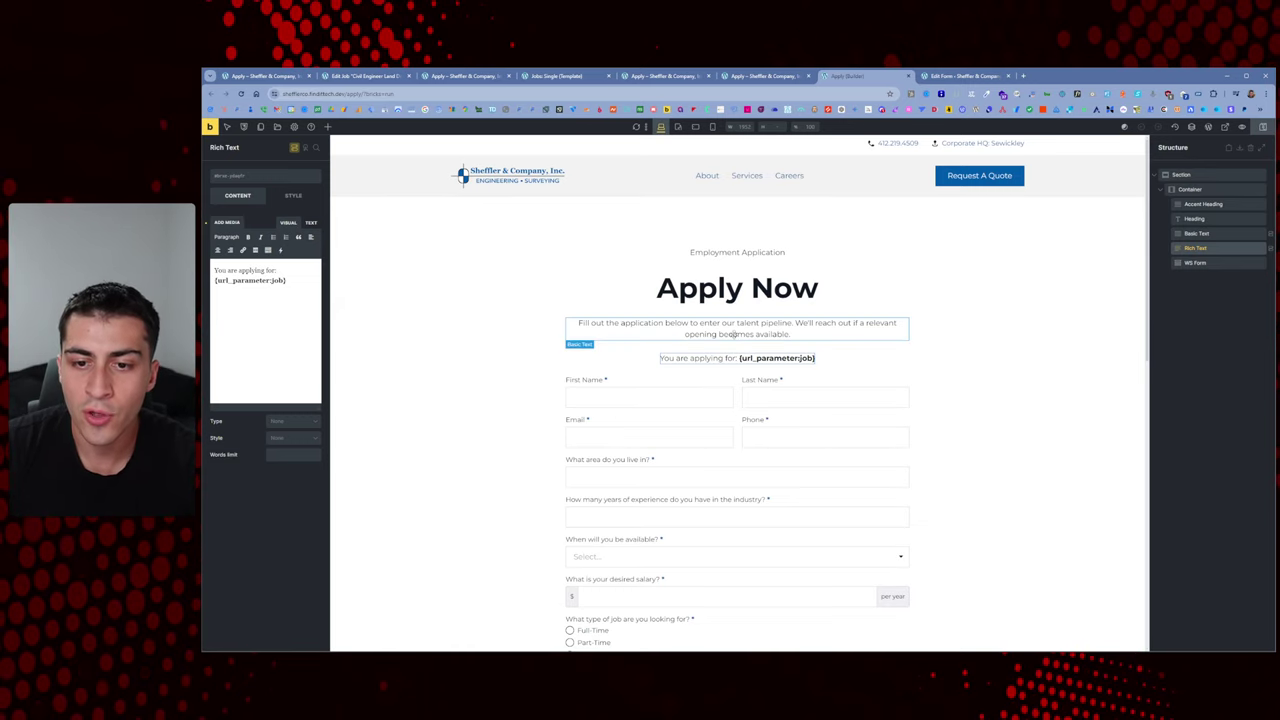
left_click(734, 334)
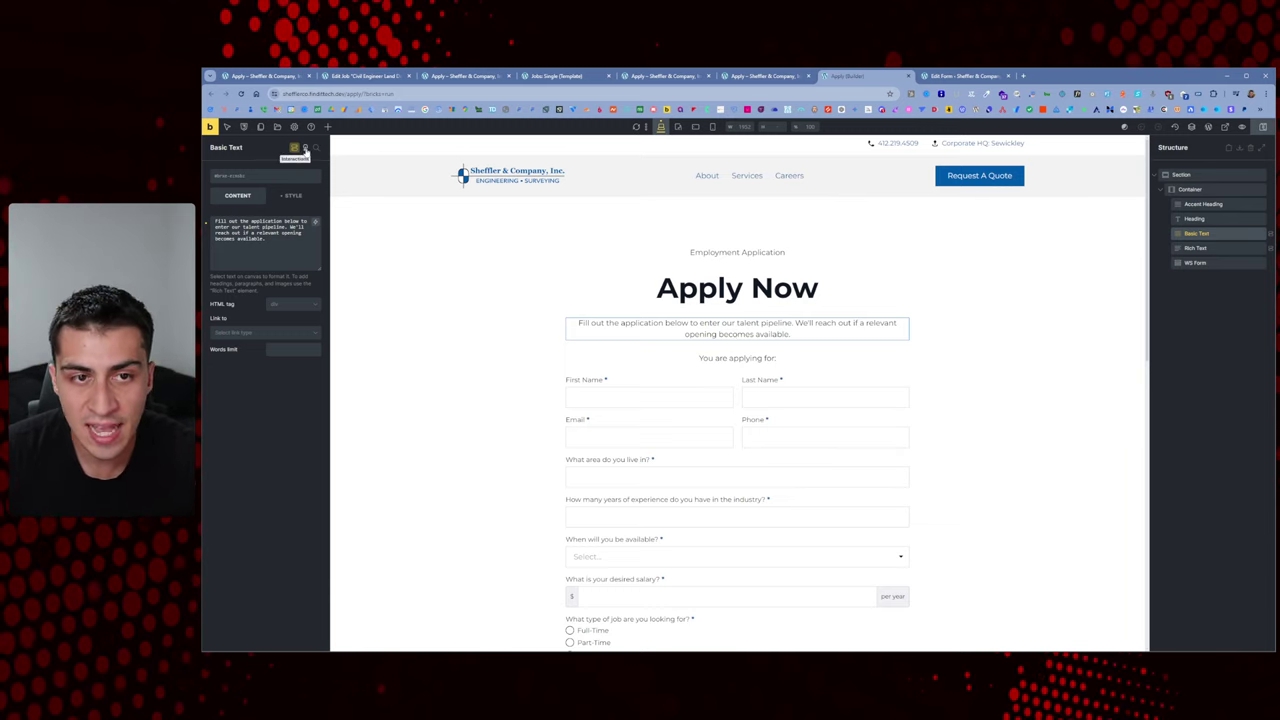
Give the 'You are applying for' line a Current URL contains job condition and save the page
left_click(294, 147)
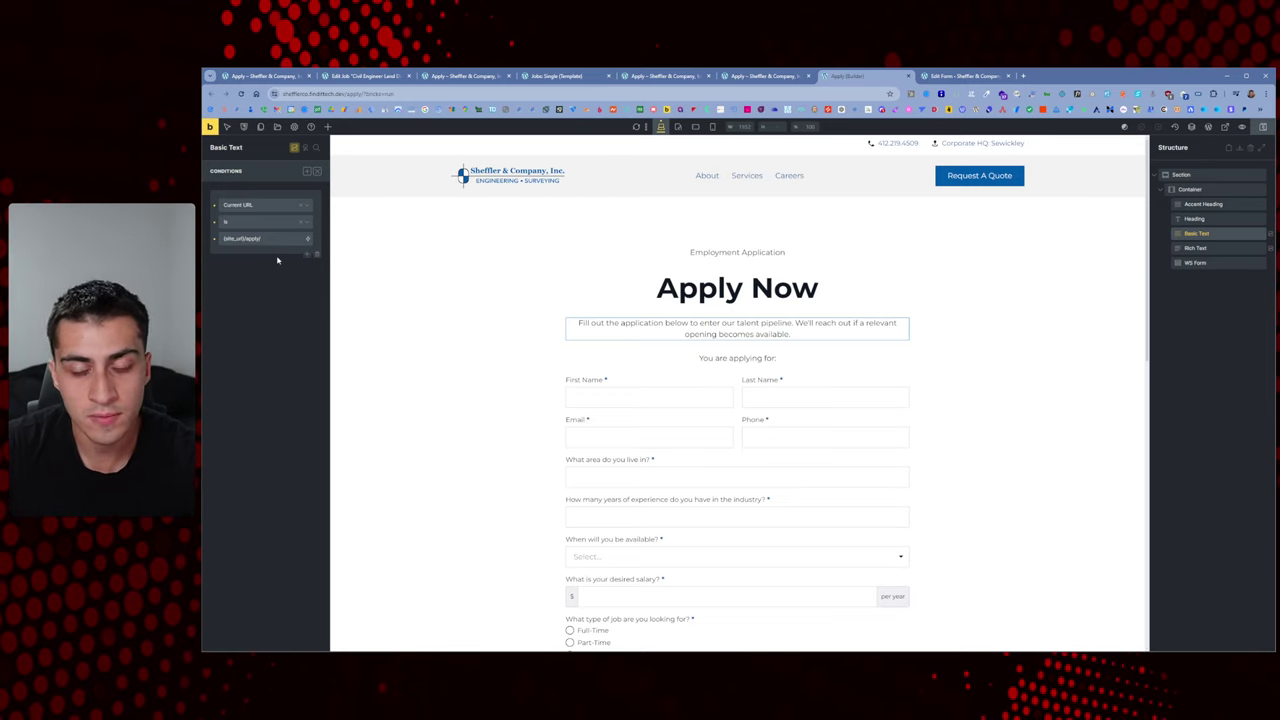
left_click(676, 362)
left_click(676, 360)
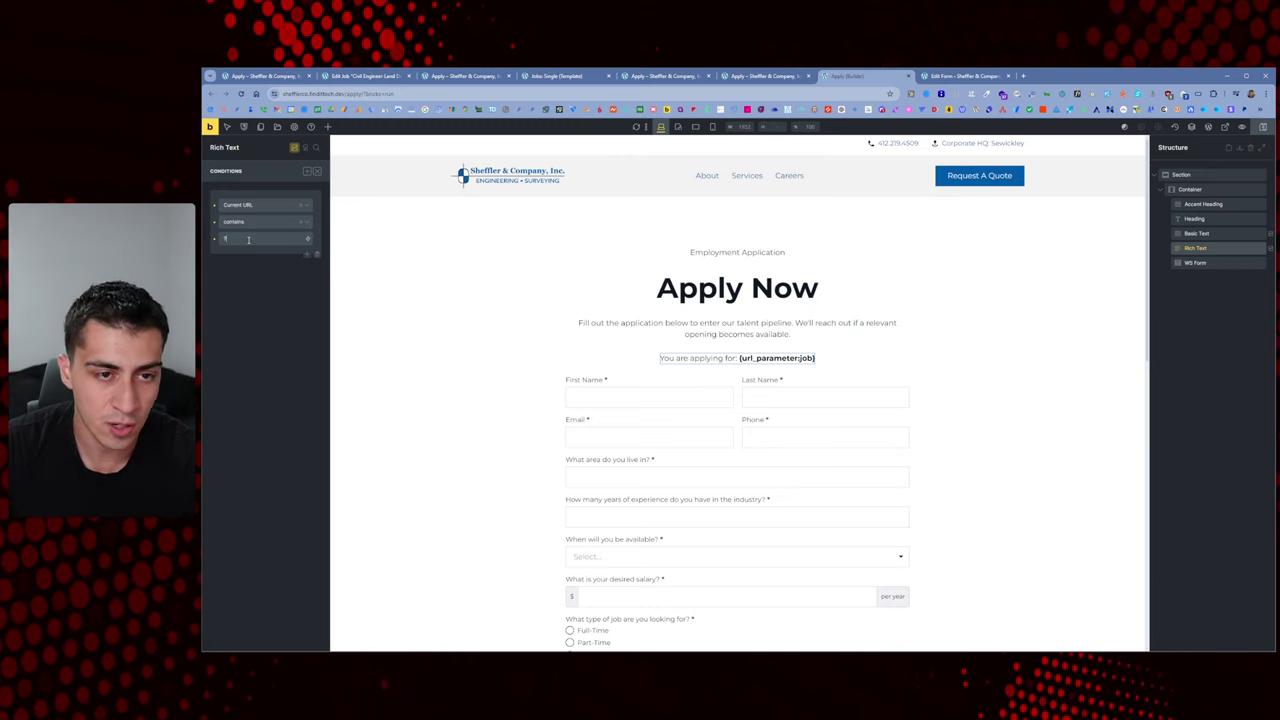
type("s")
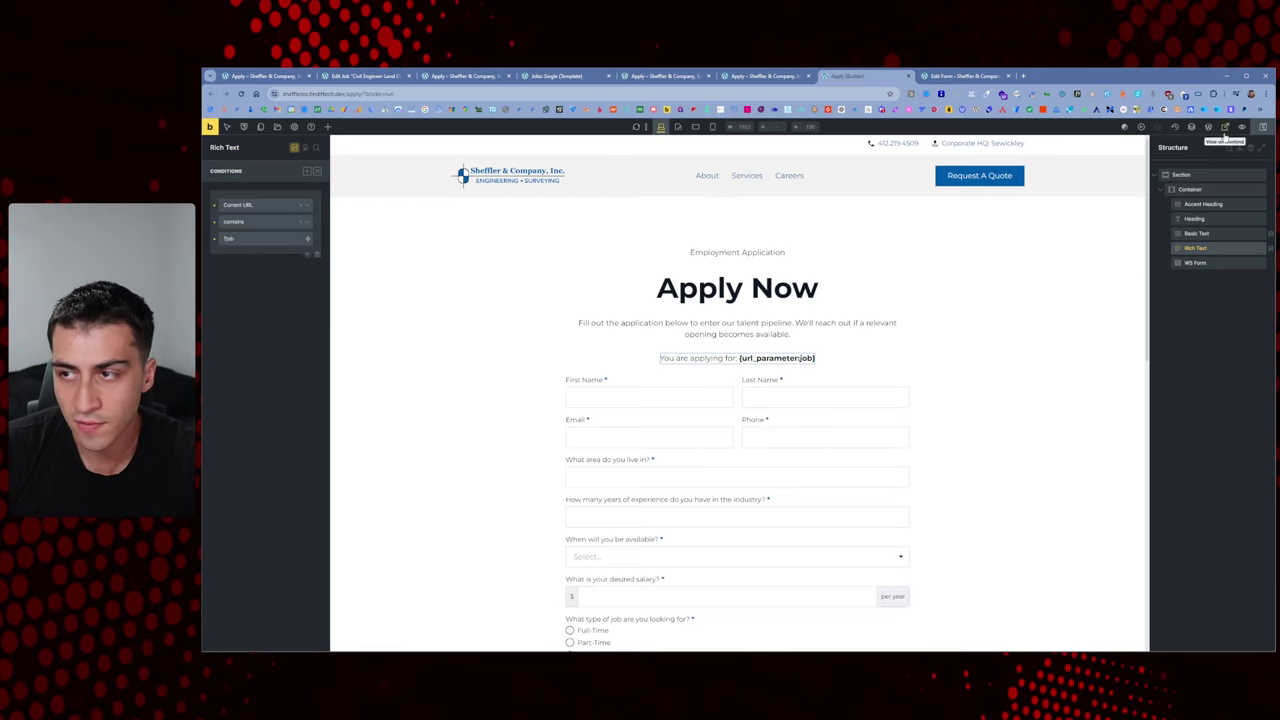
type("t")
left_click(1262, 128)
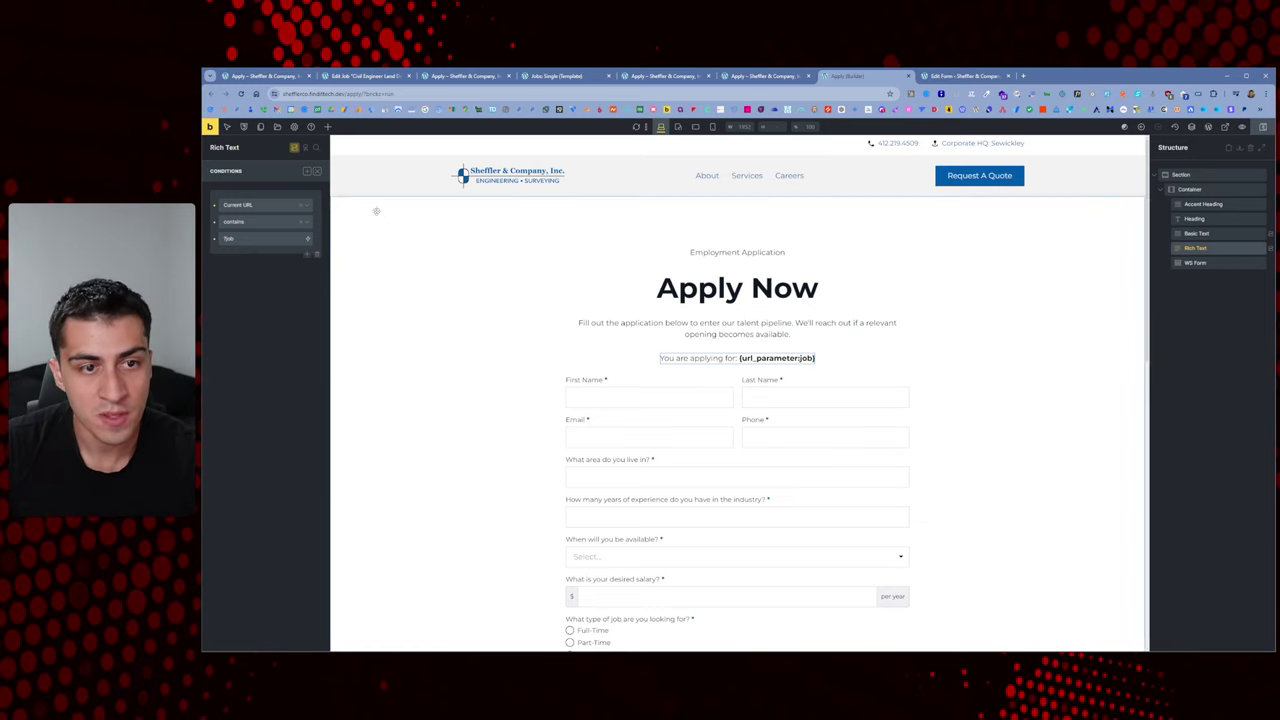
left_click(294, 148)
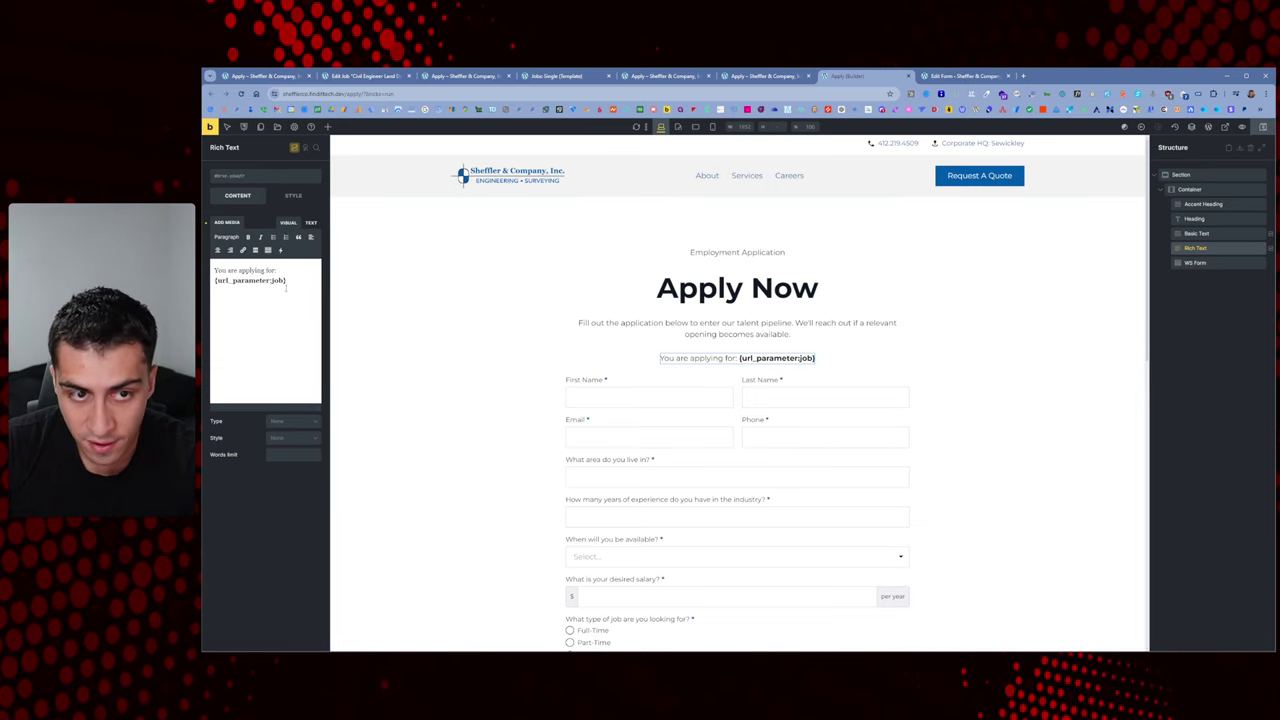
Insert a Site > URL parameter dynamic tag after the job tag in the 'You are applying for' line
left_click(289, 282)
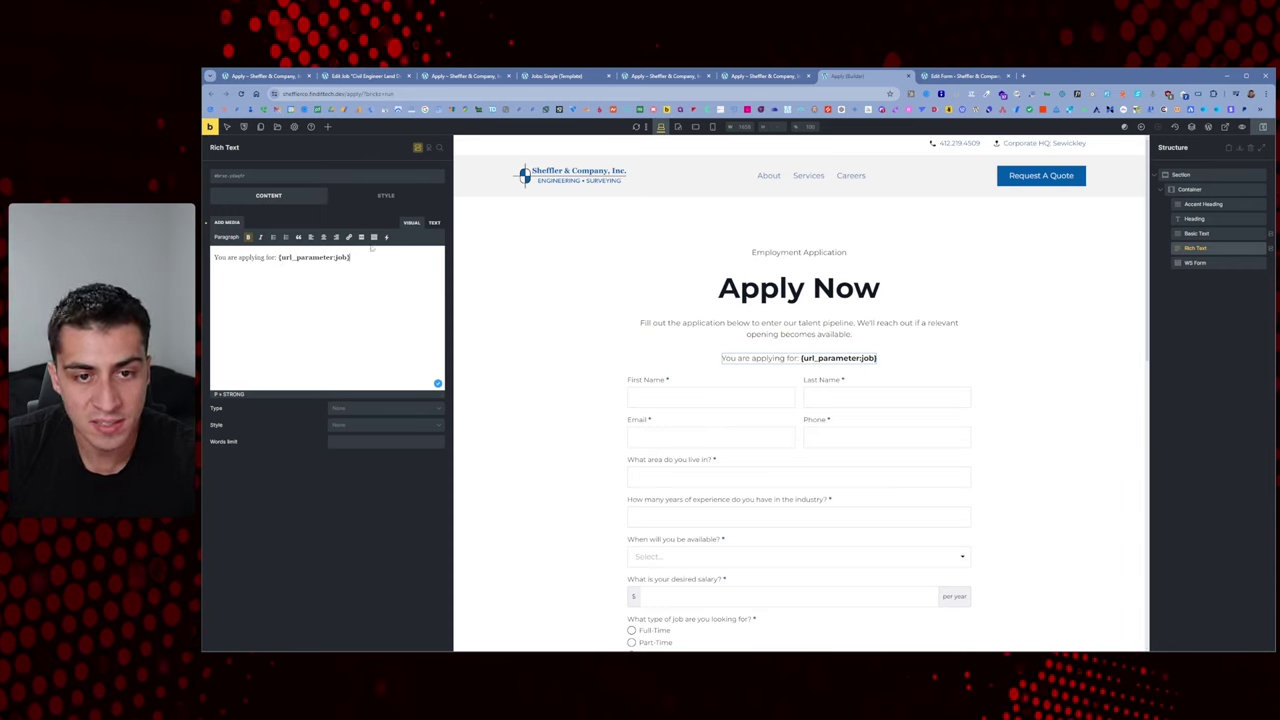
left_click(386, 237)
mouse_move(416, 281)
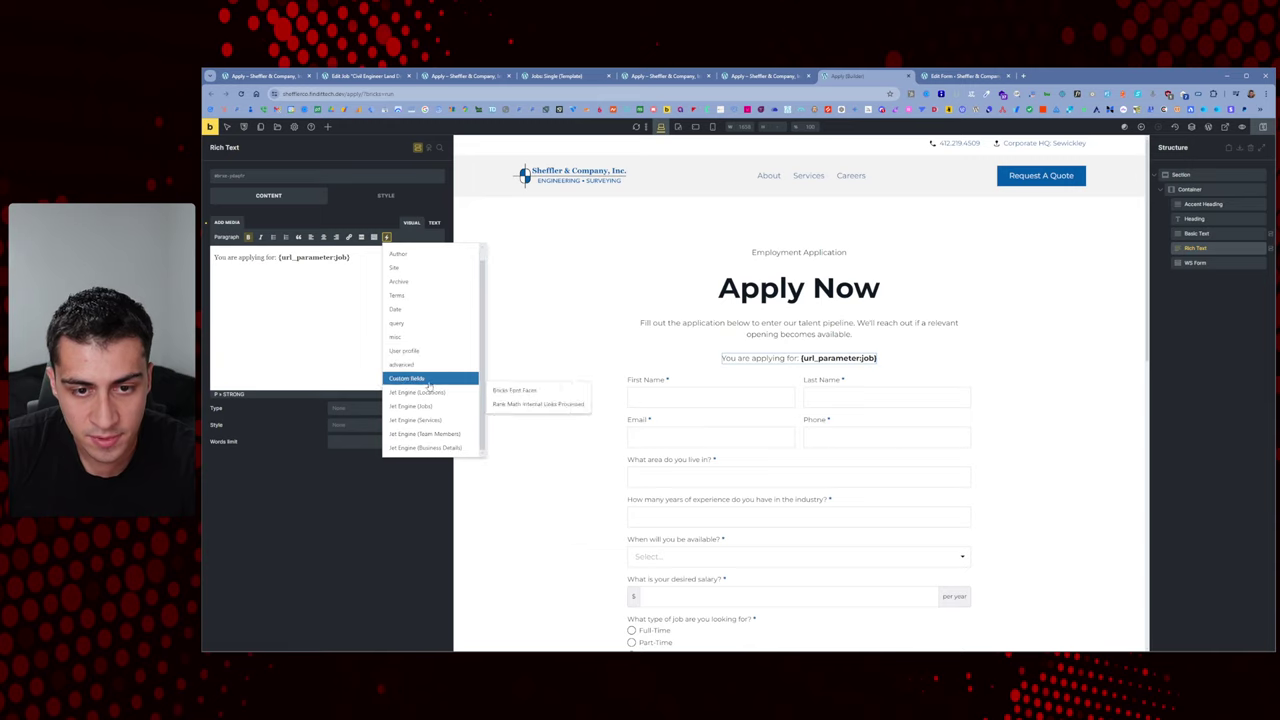
scroll(433, 350, "down", 1)
mouse_move(433, 350)
mouse_move(429, 323)
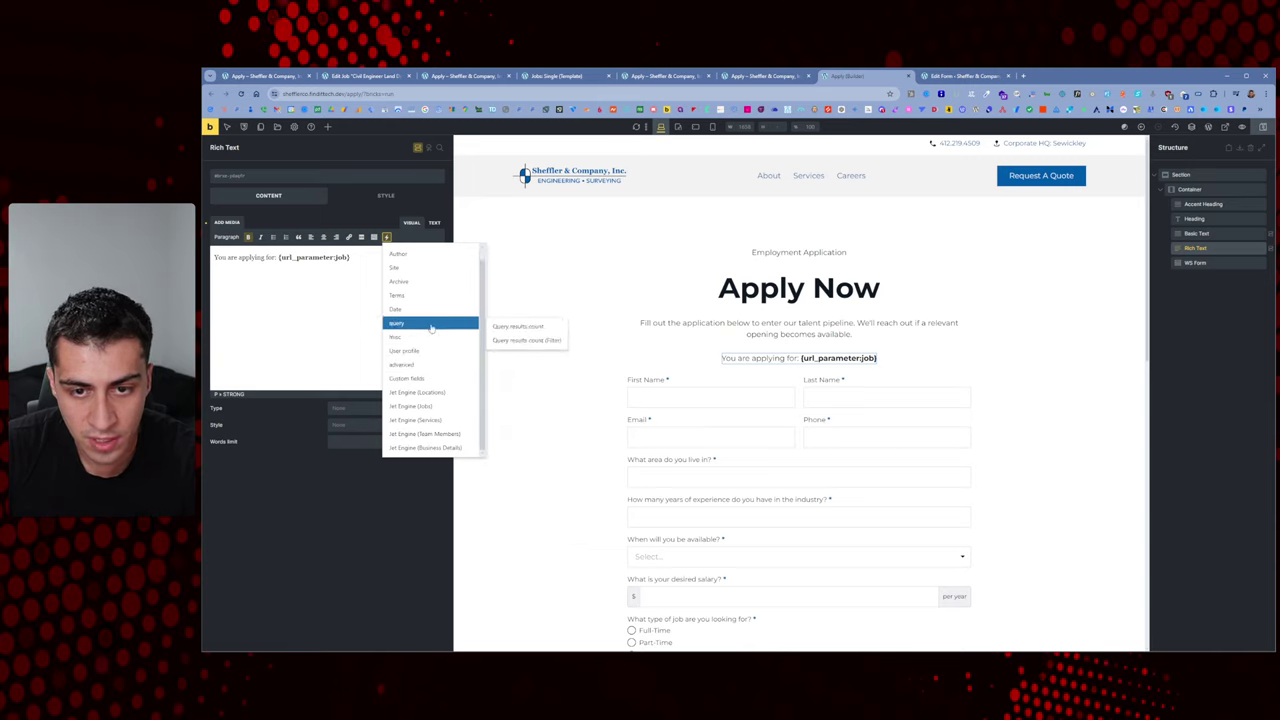
scroll(429, 323, "up", 1)
mouse_move(416, 258)
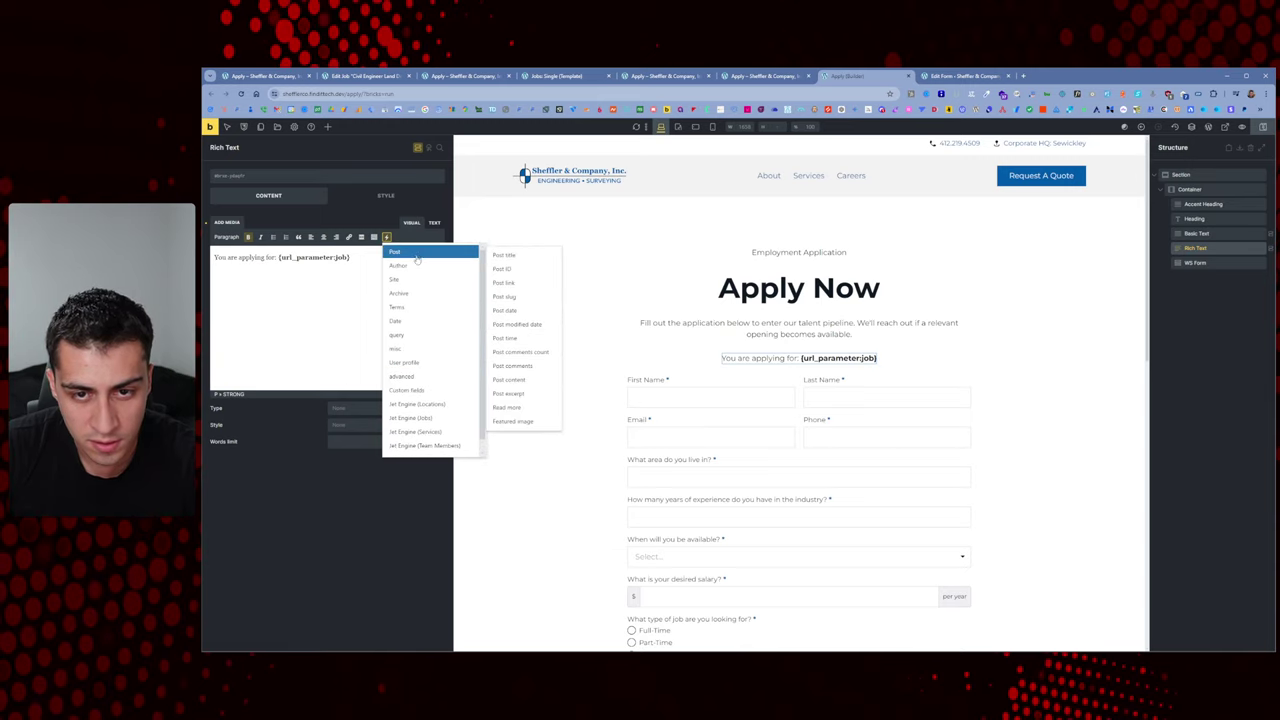
mouse_move(414, 377)
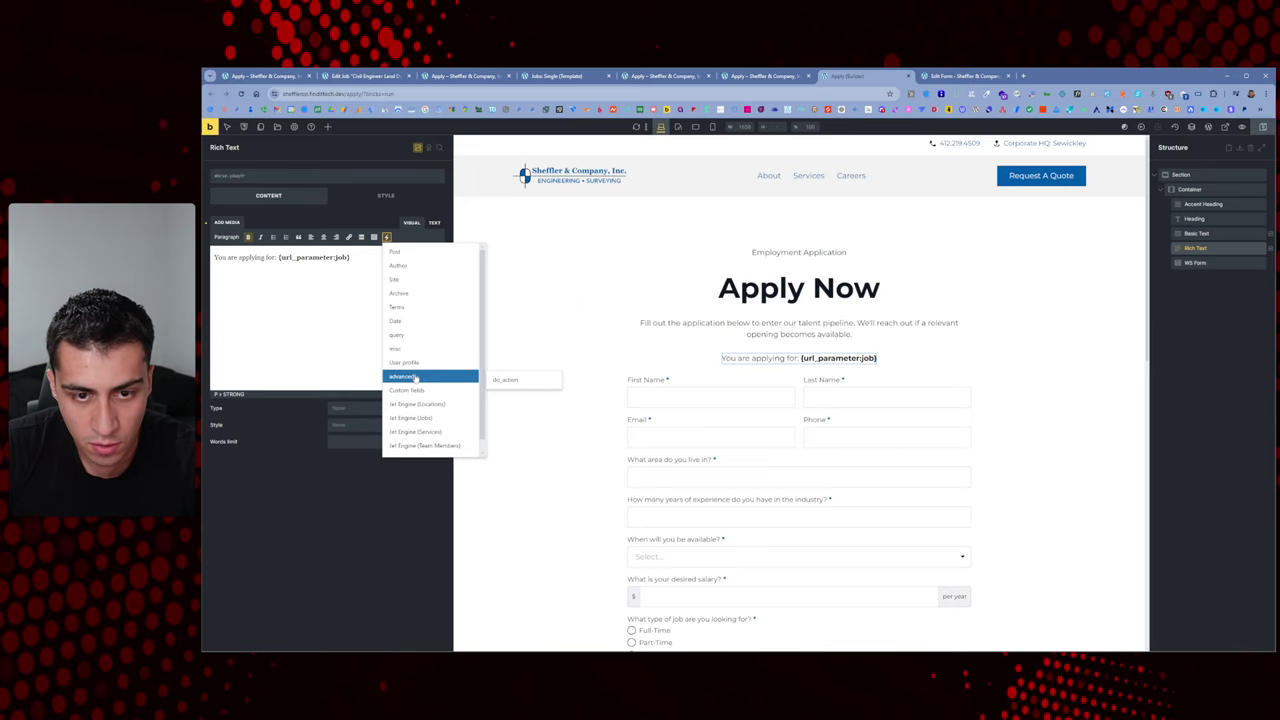
scroll(420, 410, "down", 1)
mouse_move(430, 438)
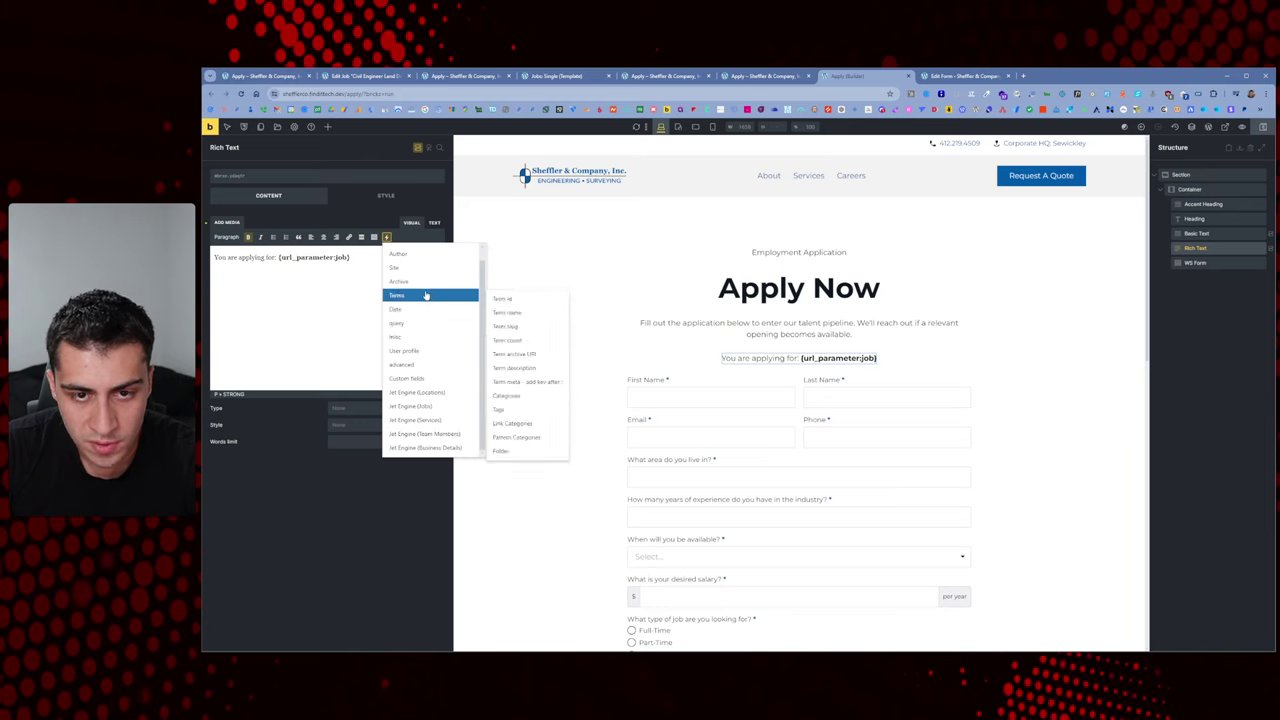
scroll(425, 296, "up", 1)
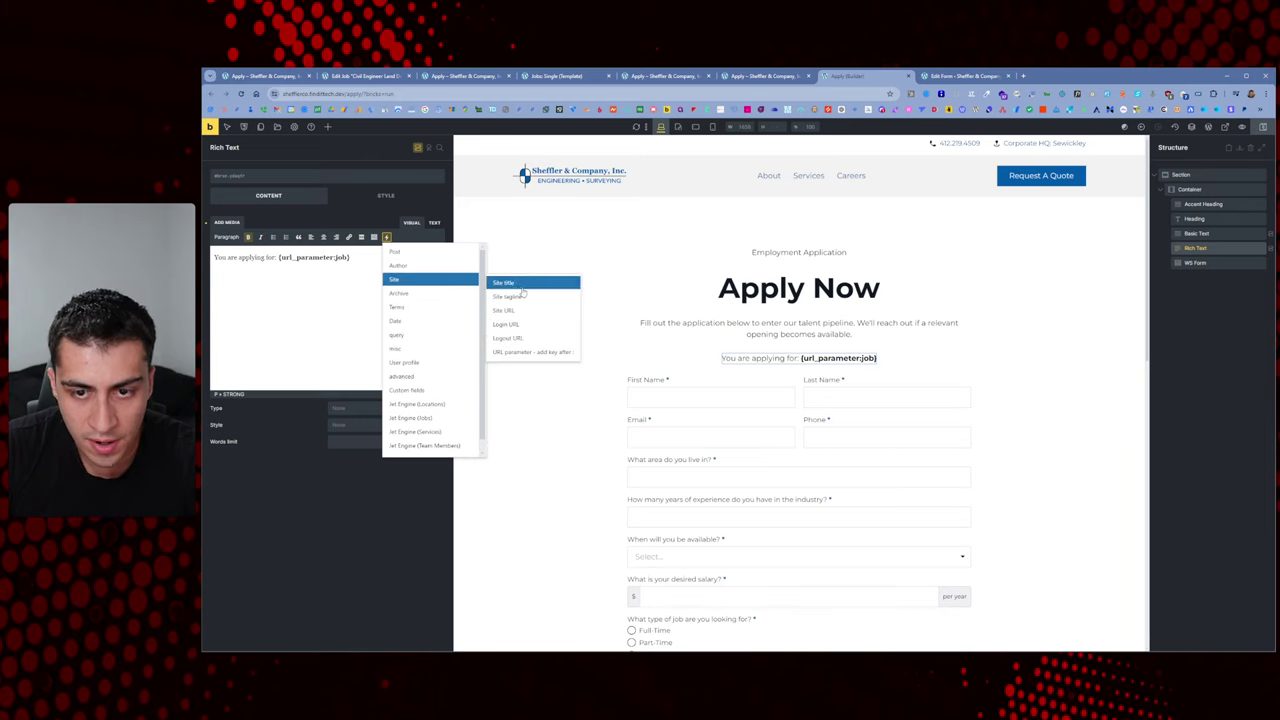
left_click(552, 355)
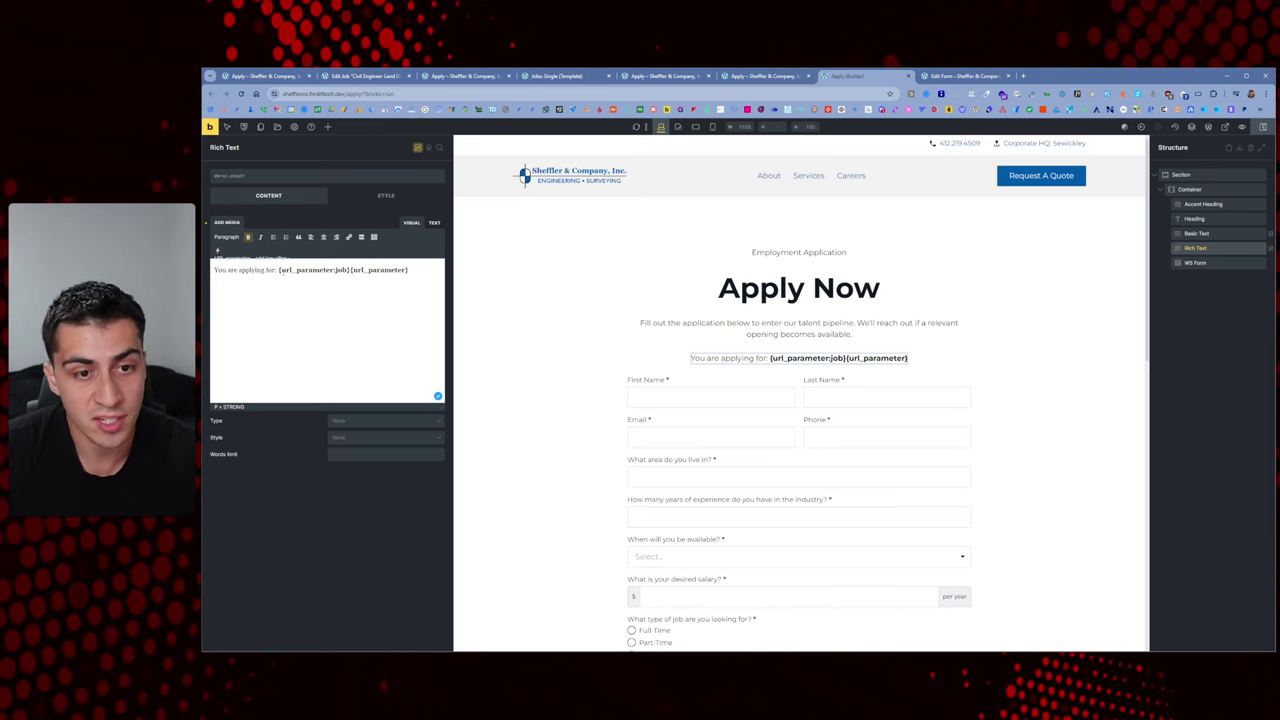
Delete the extra URL parameter tag, keeping 'You are applying for: {url_parameter:job}', and return to WS Form
left_click_drag(334, 270, 422, 274)
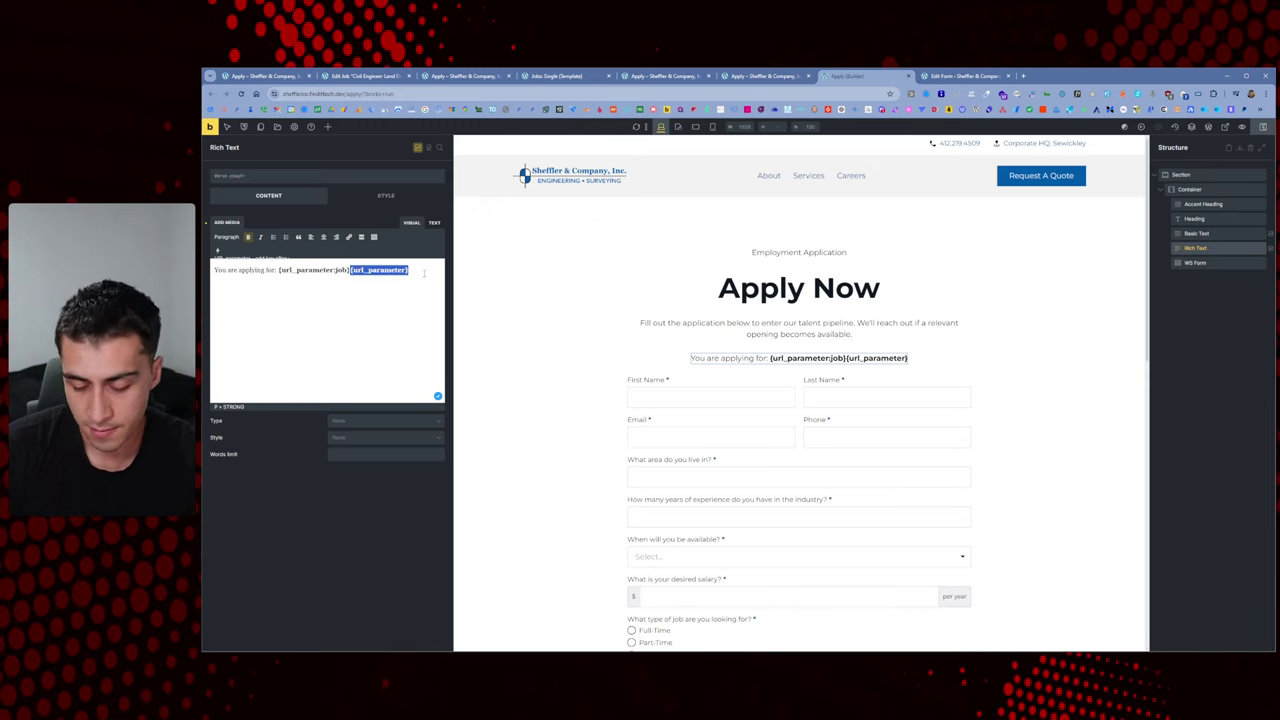
key("BackSpace")
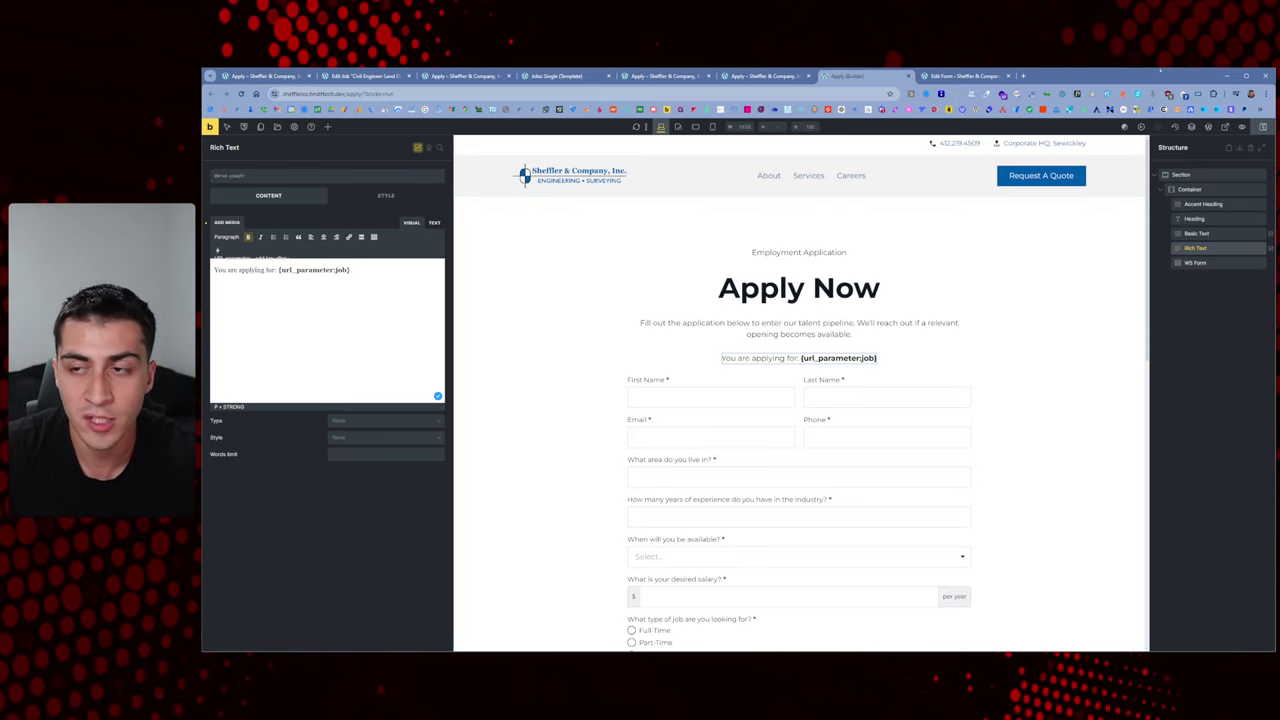
left_click(955, 76)
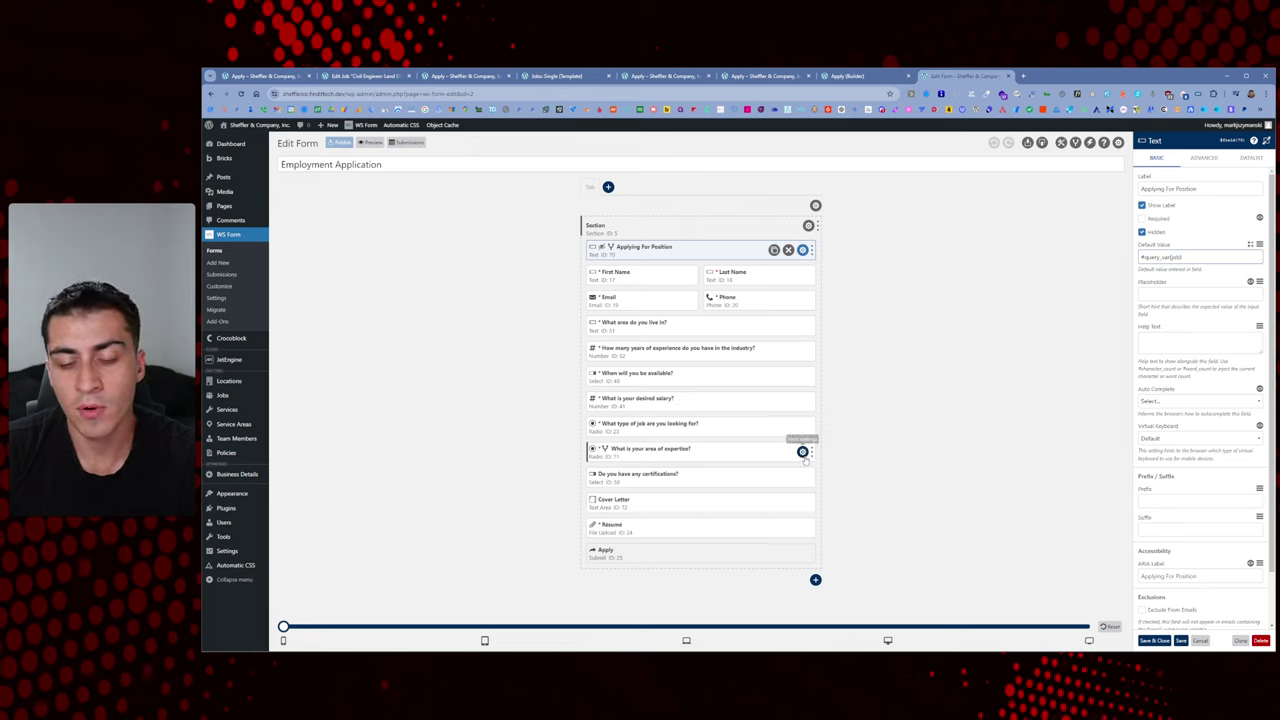
Set 'Show field of expertise' to show the expertise question only when Applying For Position is blank, else hide it
left_click(803, 452)
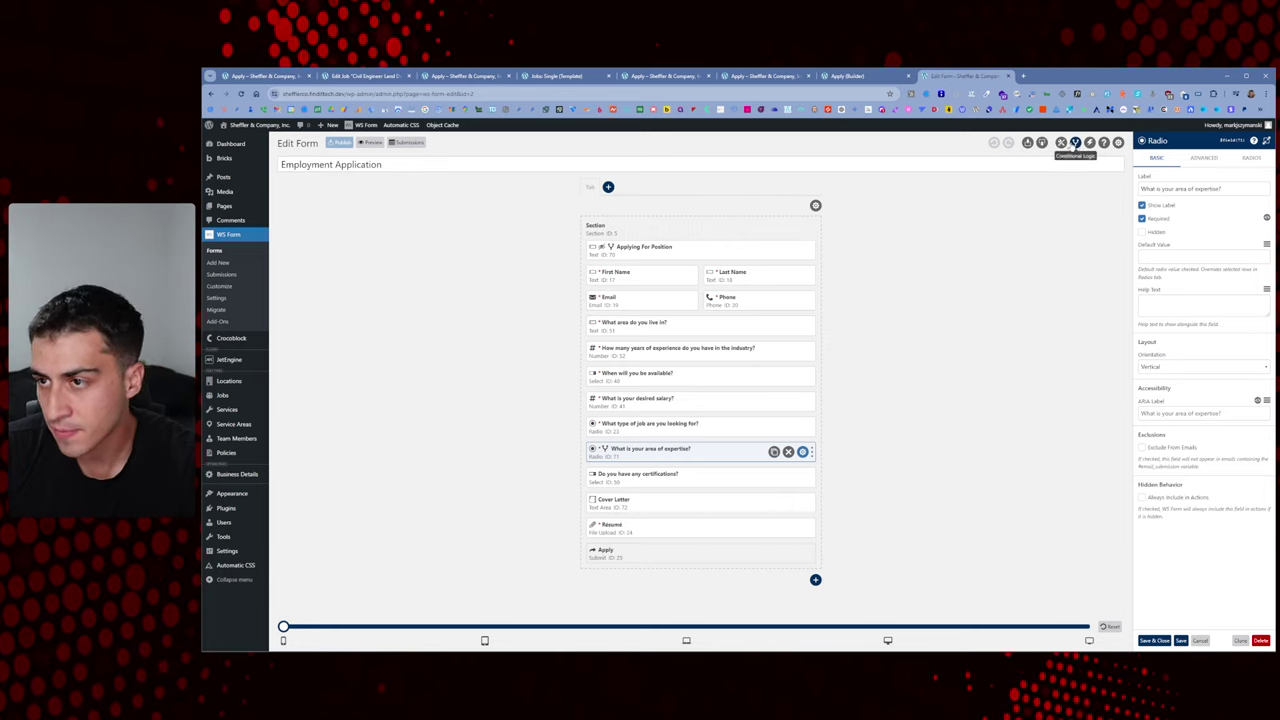
left_click(1075, 143)
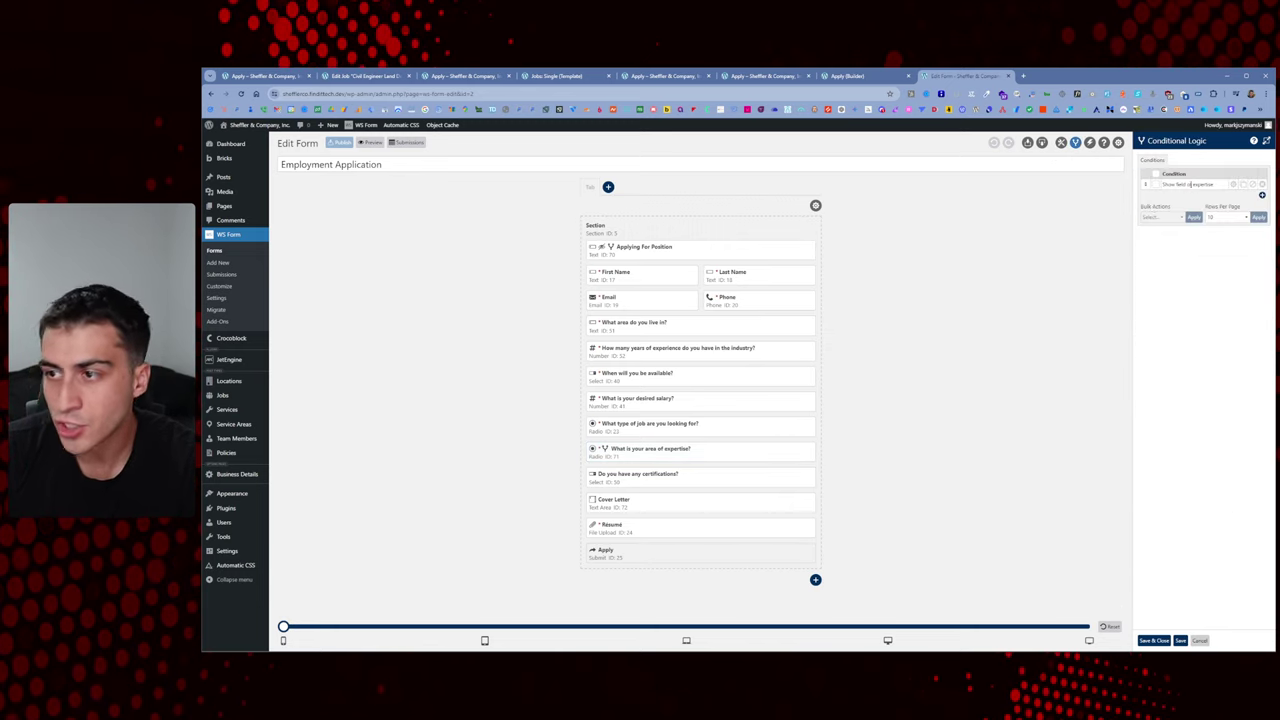
left_click(1233, 184)
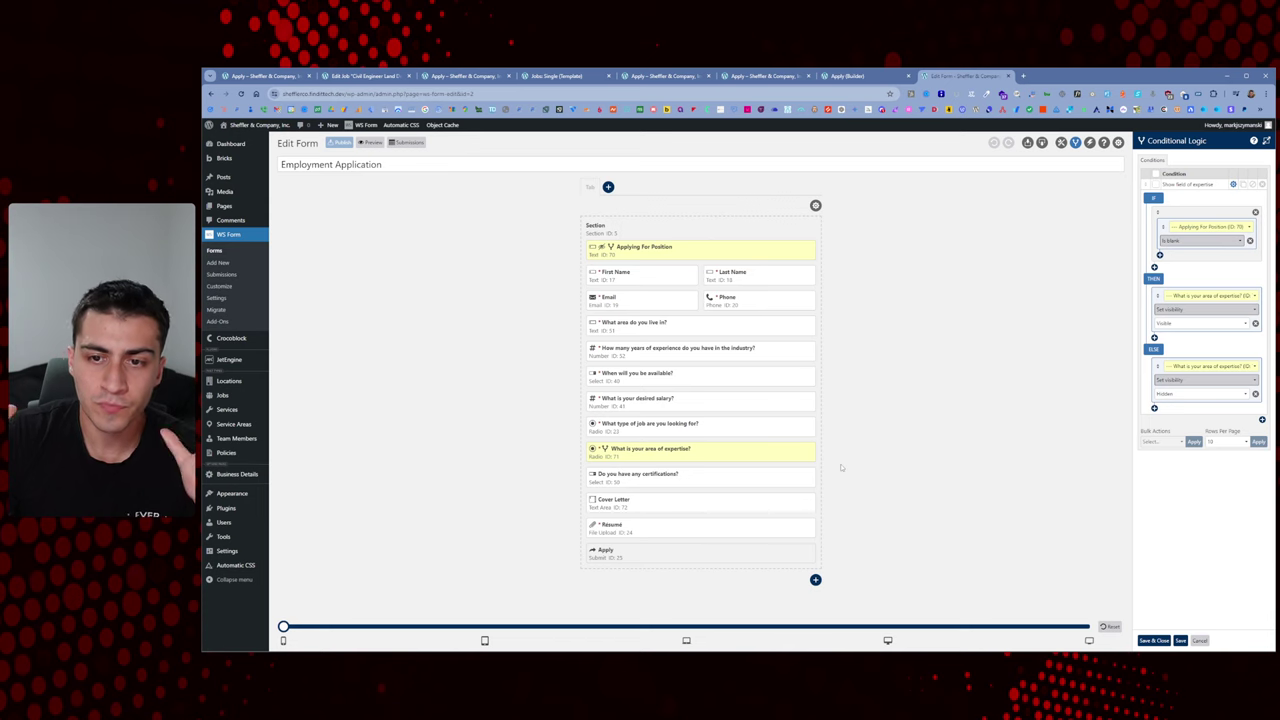
left_click(665, 75)
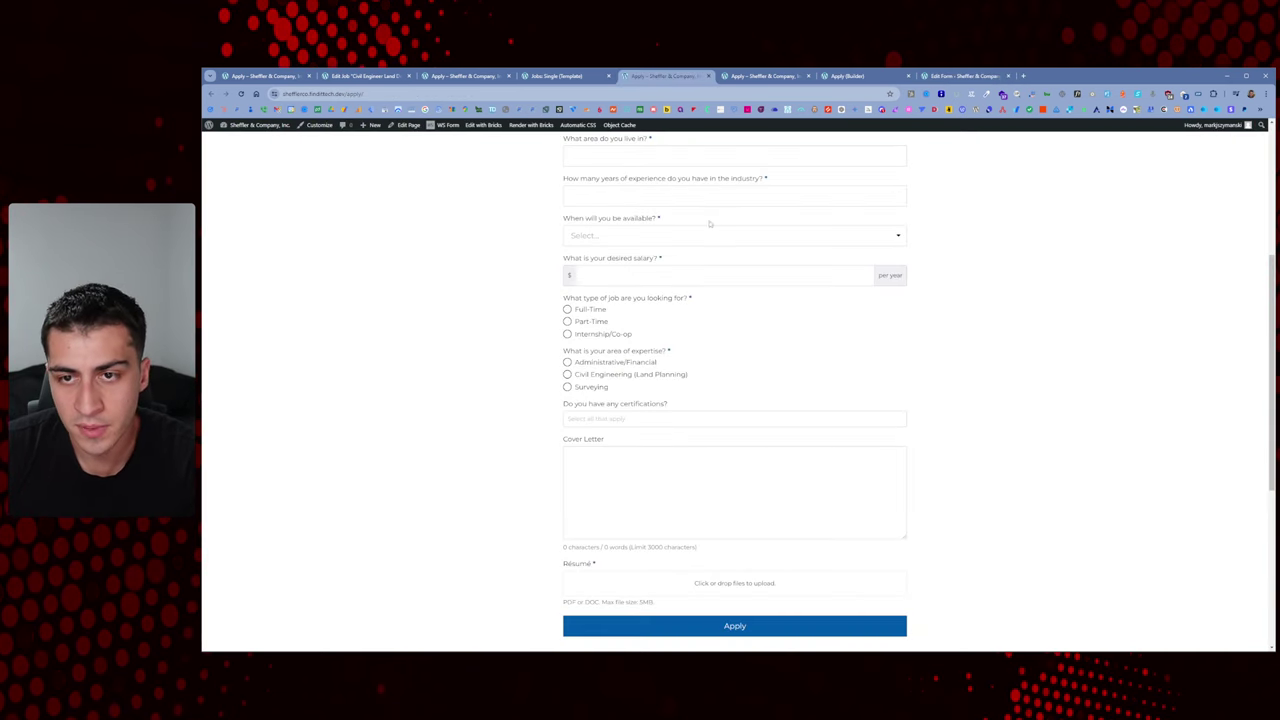
Reload the Apply page so it picks up the latest form changes
scroll(695, 225, "up", 10)
scroll(695, 225, "down", 1)
right_click(470, 246)
left_click(549, 276)
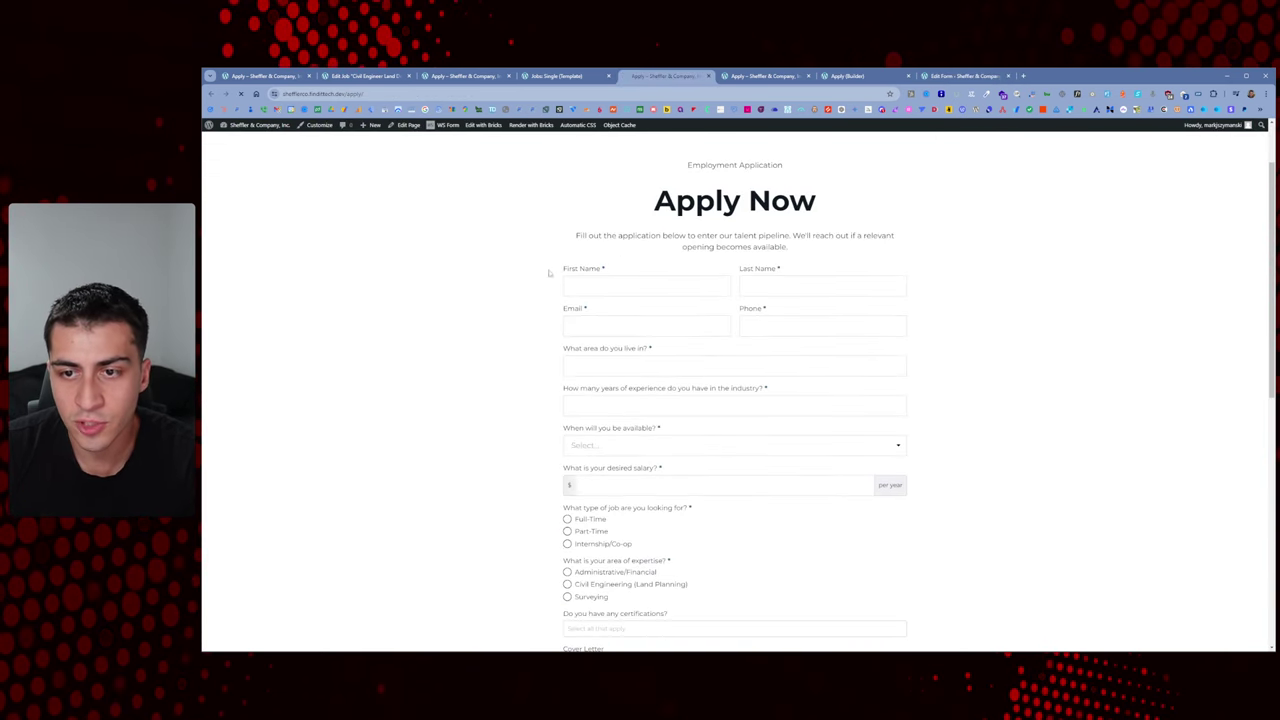
Review the reloaded page, then switch to the apply page with ?job=CAD%20Drafter
scroll(627, 413, "down", 3)
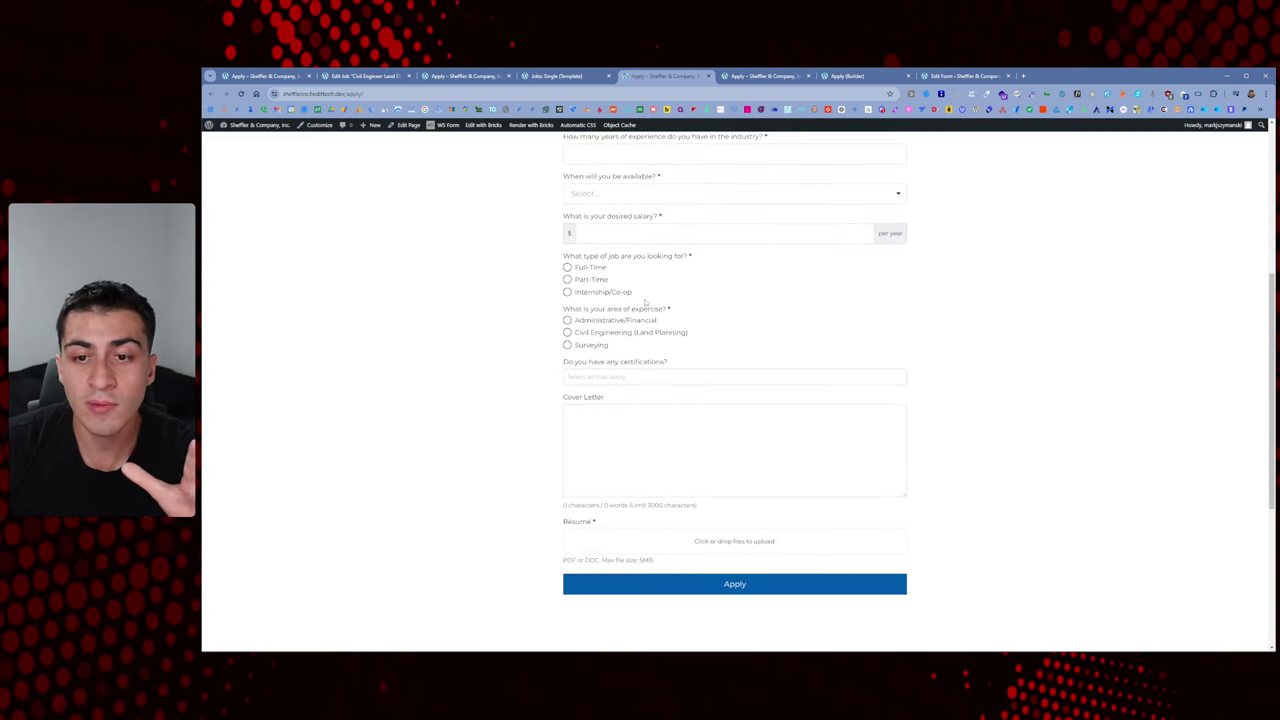
scroll(600, 368, "up", 3)
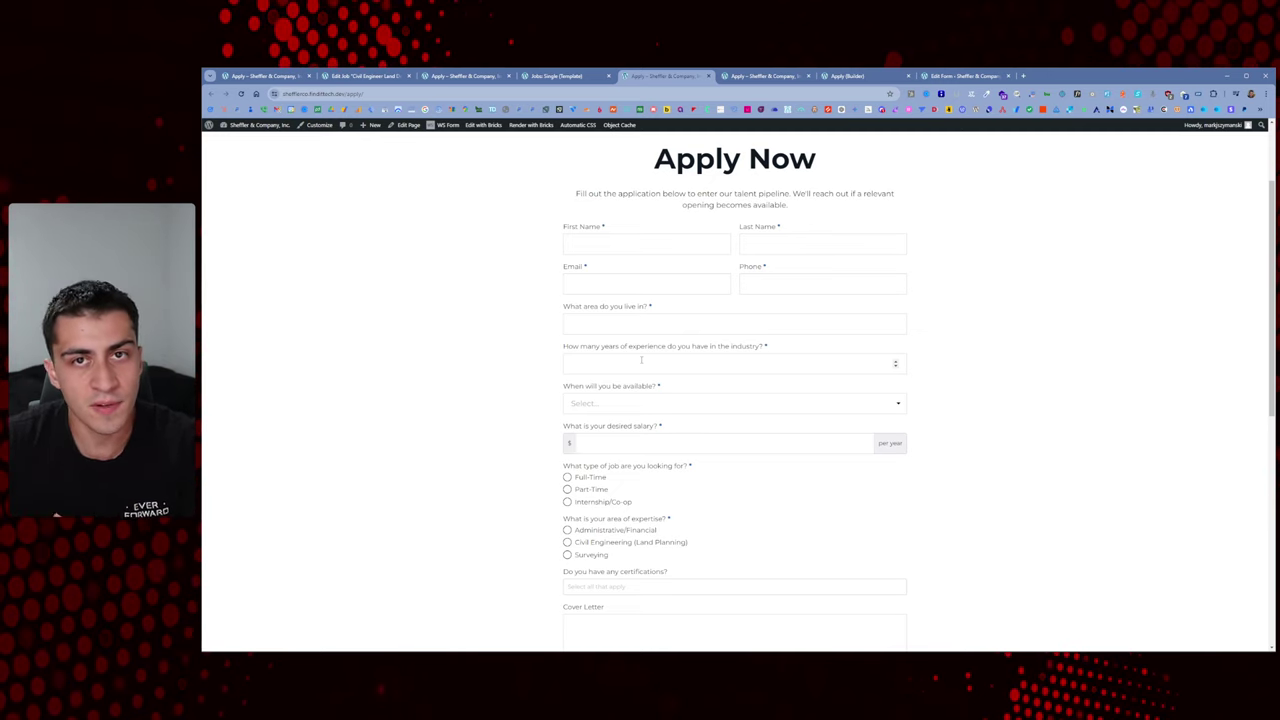
scroll(474, 442, "down", 3)
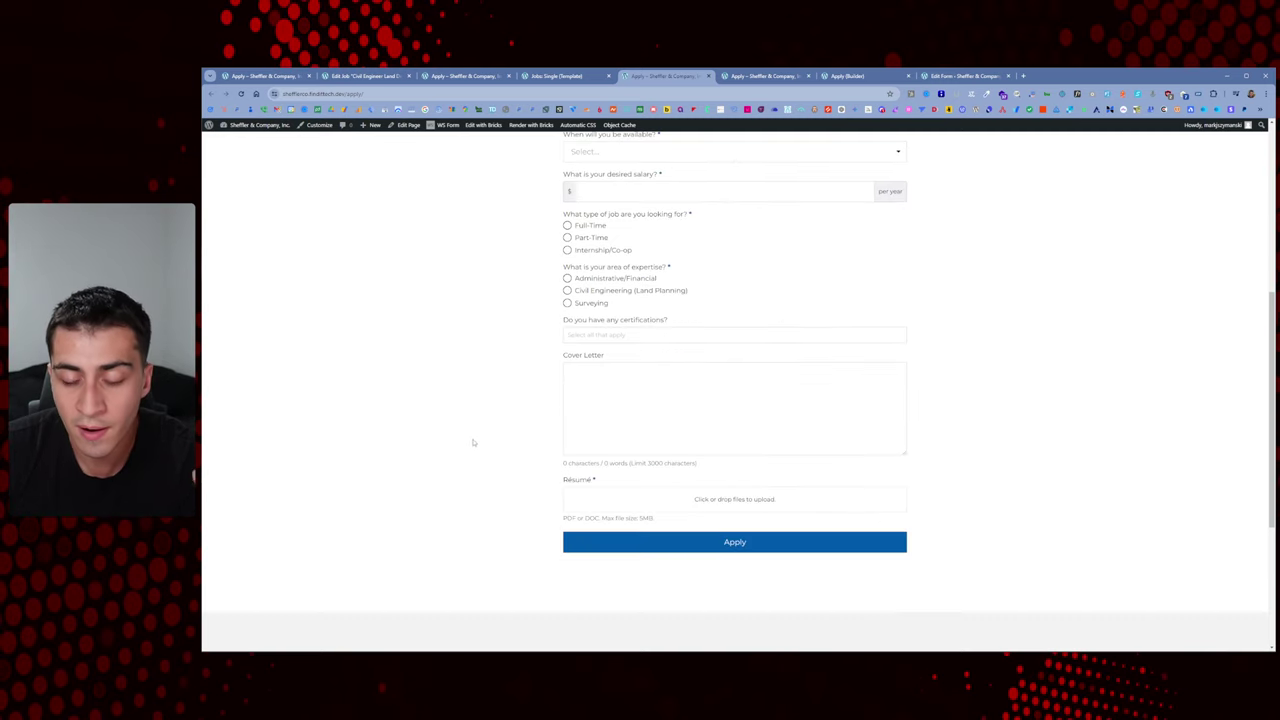
scroll(474, 442, "up", 3)
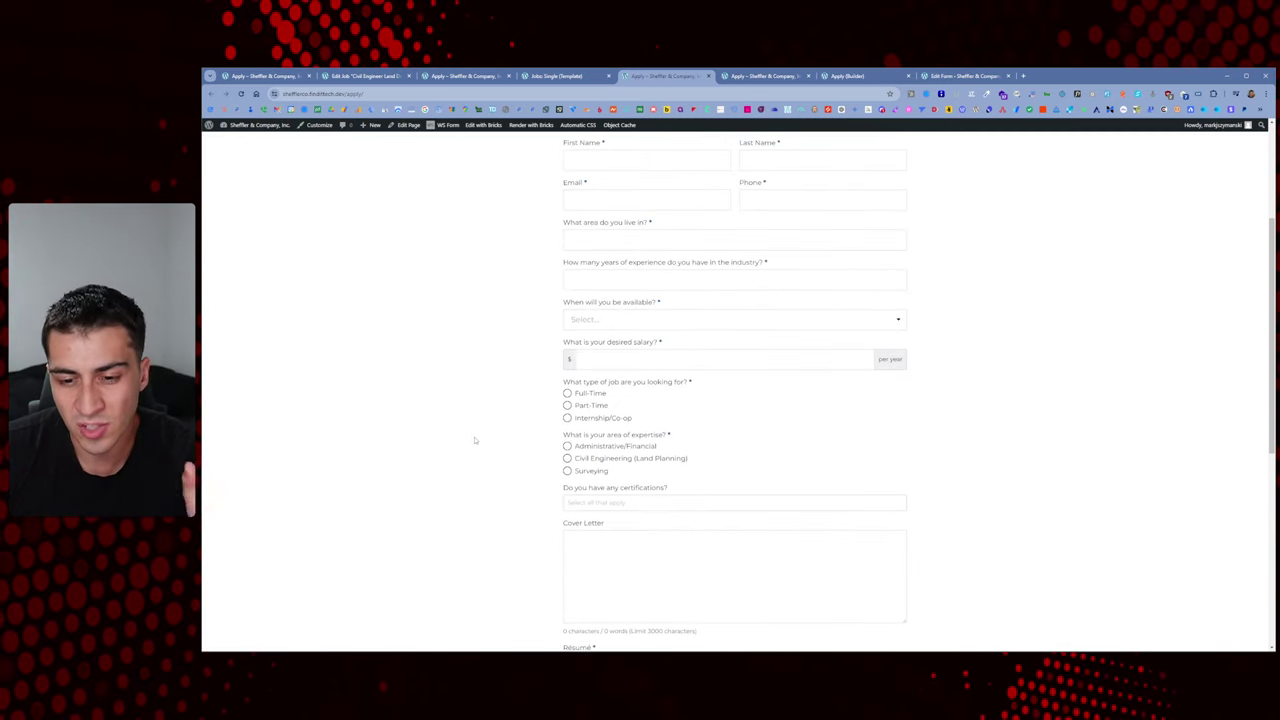
scroll(475, 439, "down", 1)
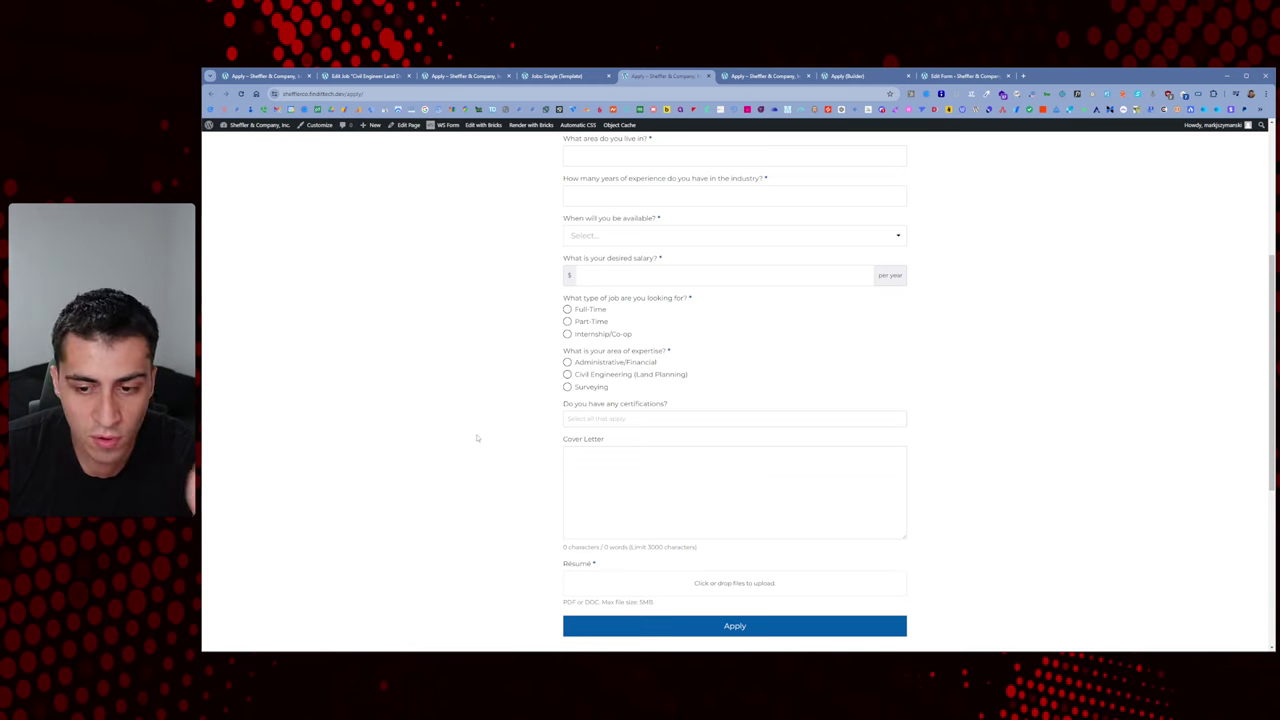
scroll(478, 436, "up", 4)
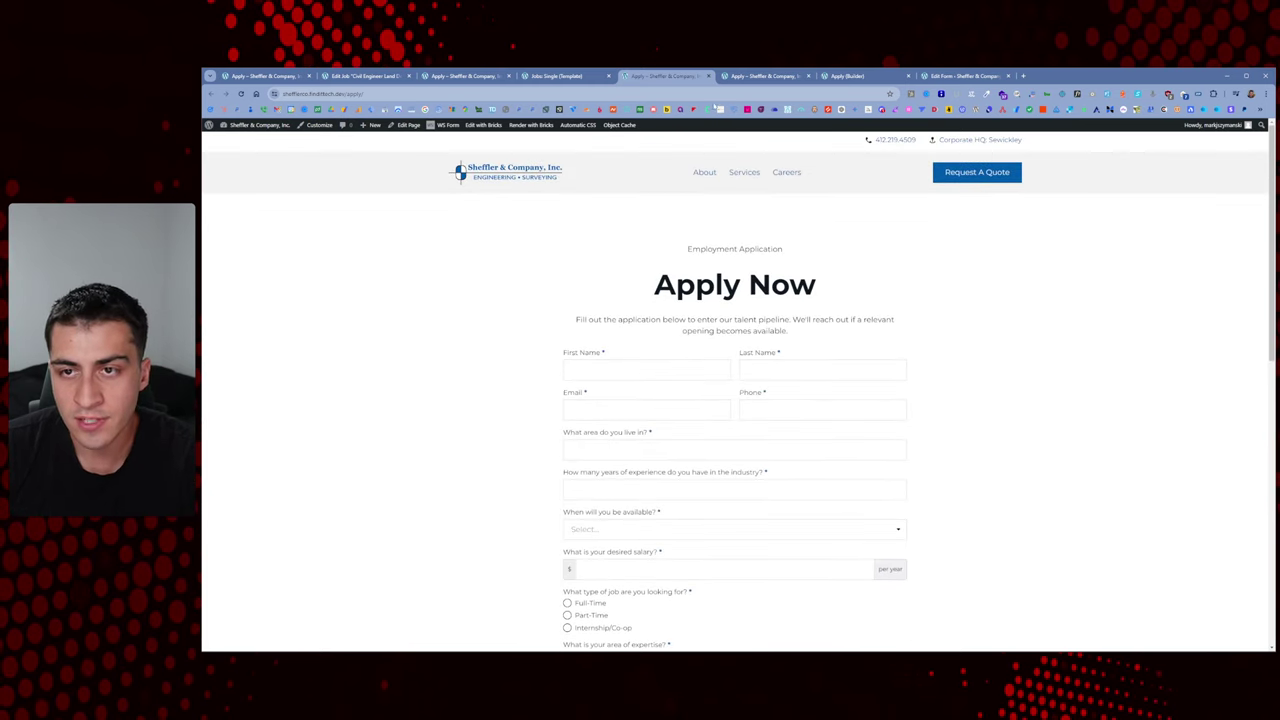
left_click(755, 76)
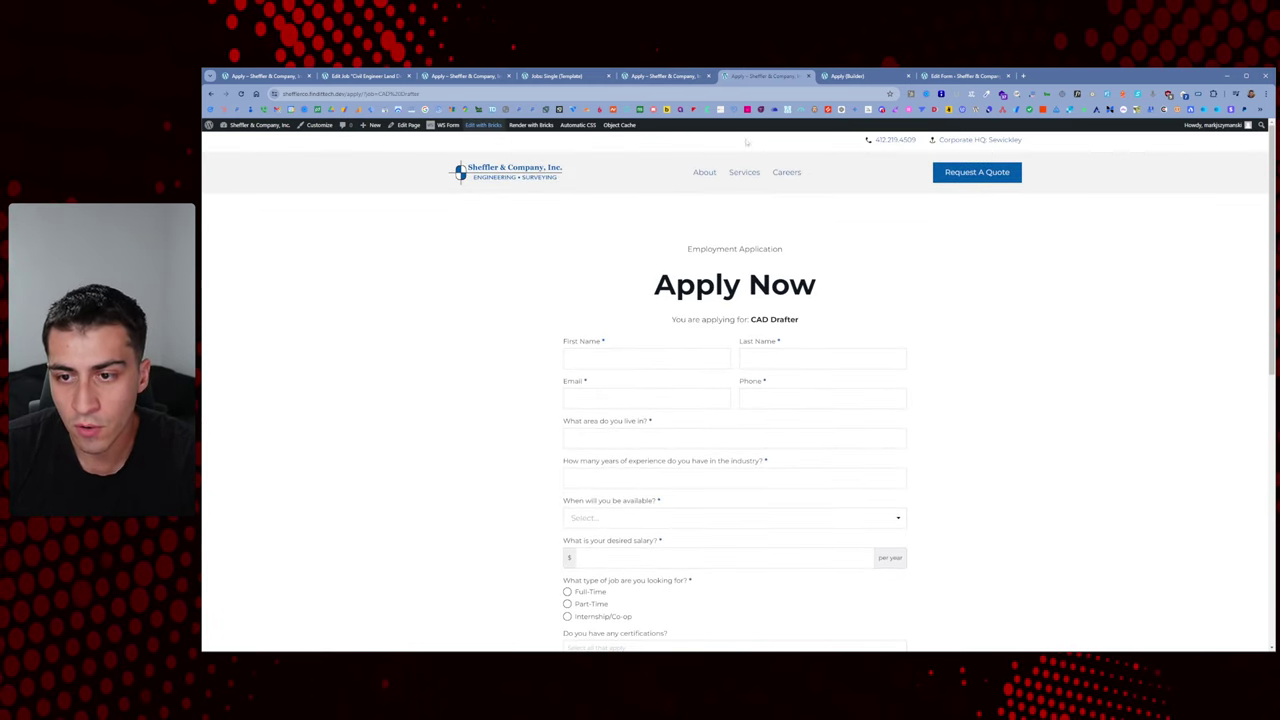
Scroll through the CAD Drafter application page to confirm the expertise question is gone
right_click(543, 231)
key("Escape")
scroll(727, 300, "down", 2)
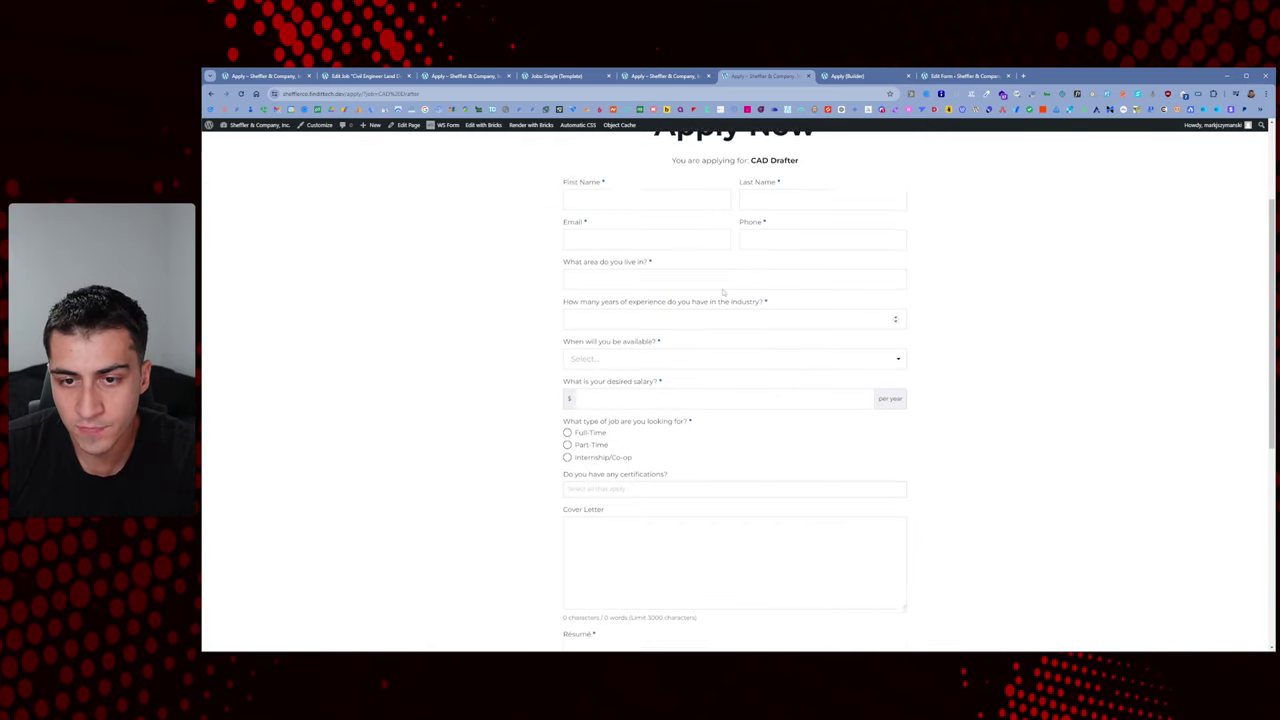
scroll(575, 375, "down", 2)
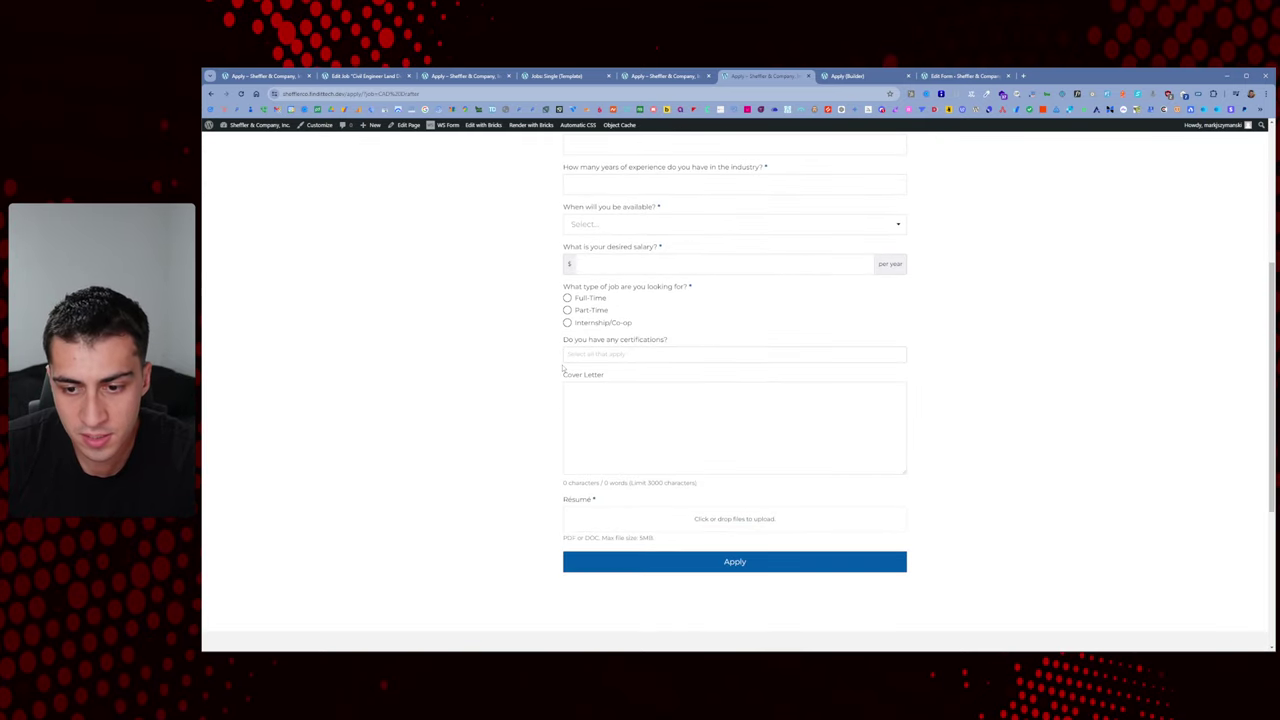
scroll(562, 368, "up", 2)
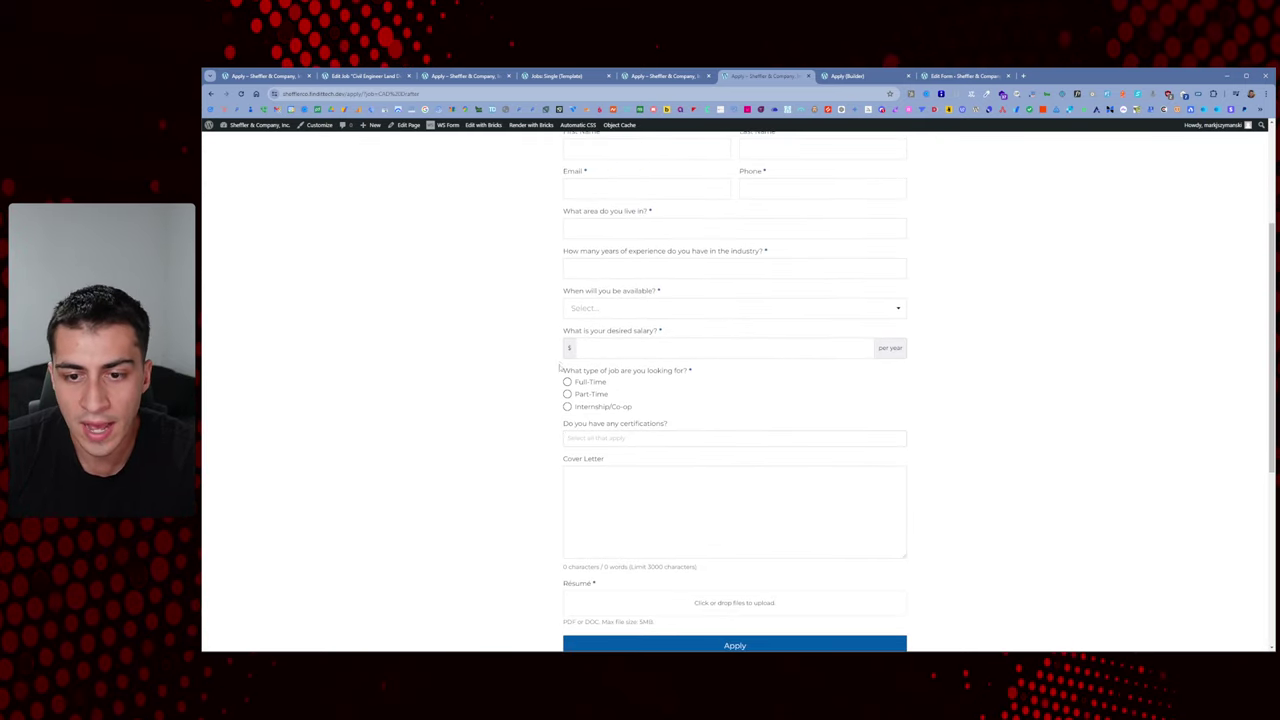
scroll(555, 424, "up", 4)
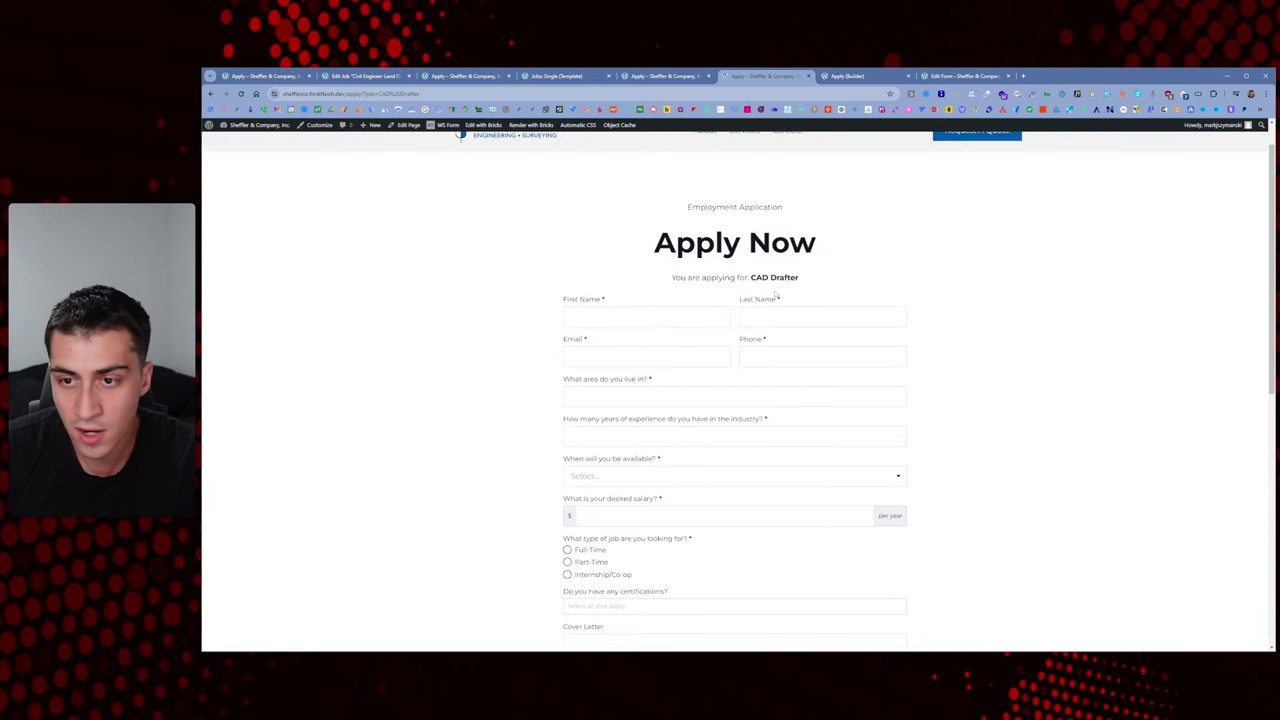
Highlight the 'You are applying for: CAD Drafter' line, then return to the Employment Application editor
left_click_drag(800, 278, 688, 280)
left_click(688, 280)
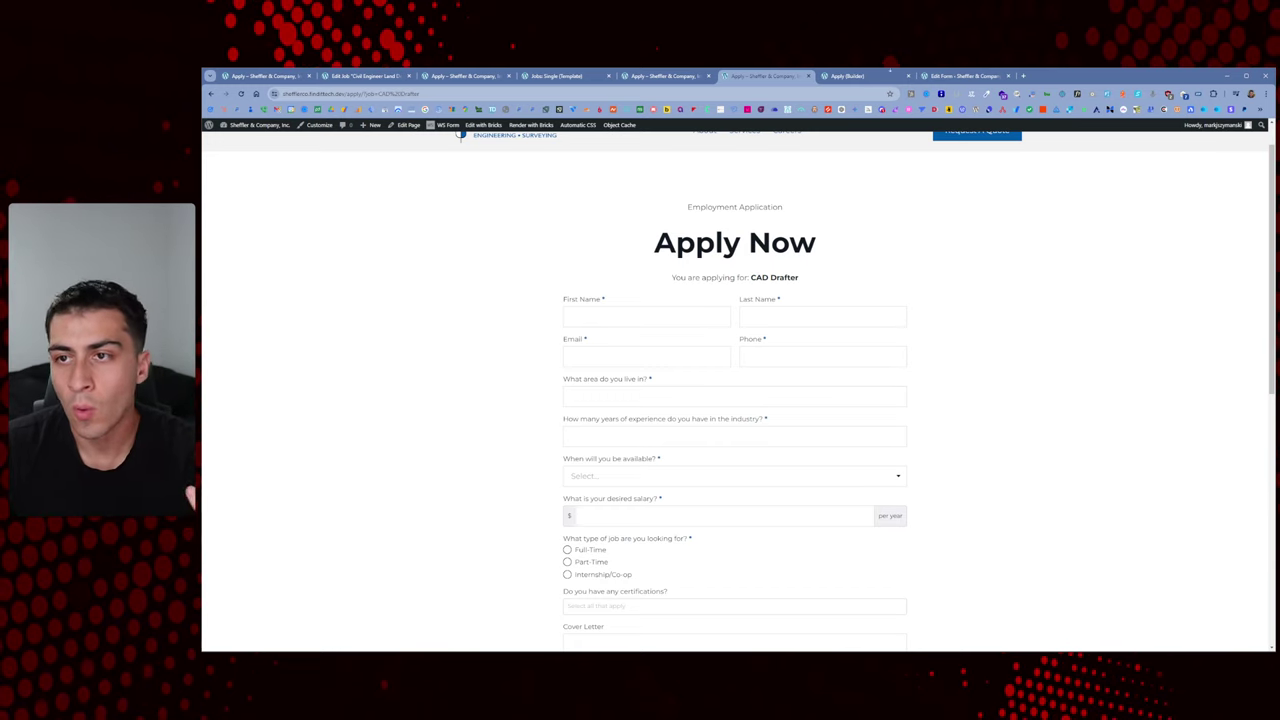
left_click(886, 75)
left_click(961, 75)
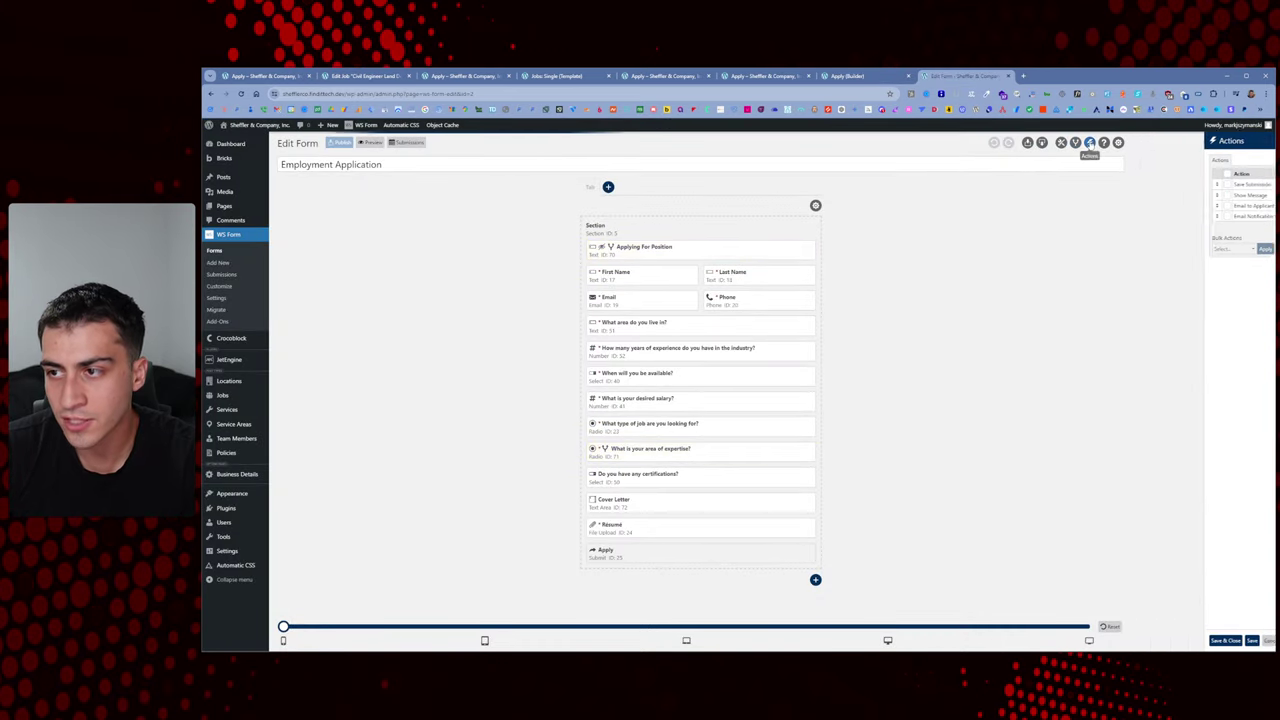
Show the form's actions and expand Email Notification to review its sender, recipients, subject and message
left_click(1090, 142)
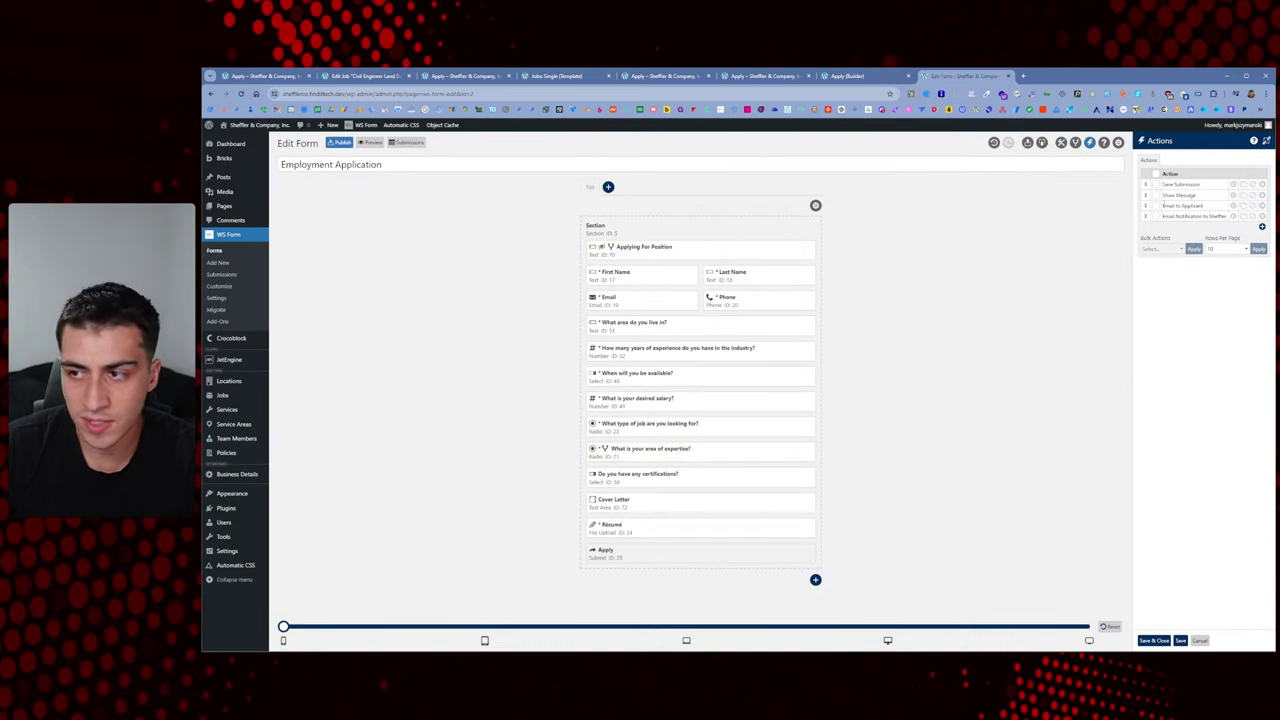
left_click(1233, 216)
scroll(1203, 287, "down", 1)
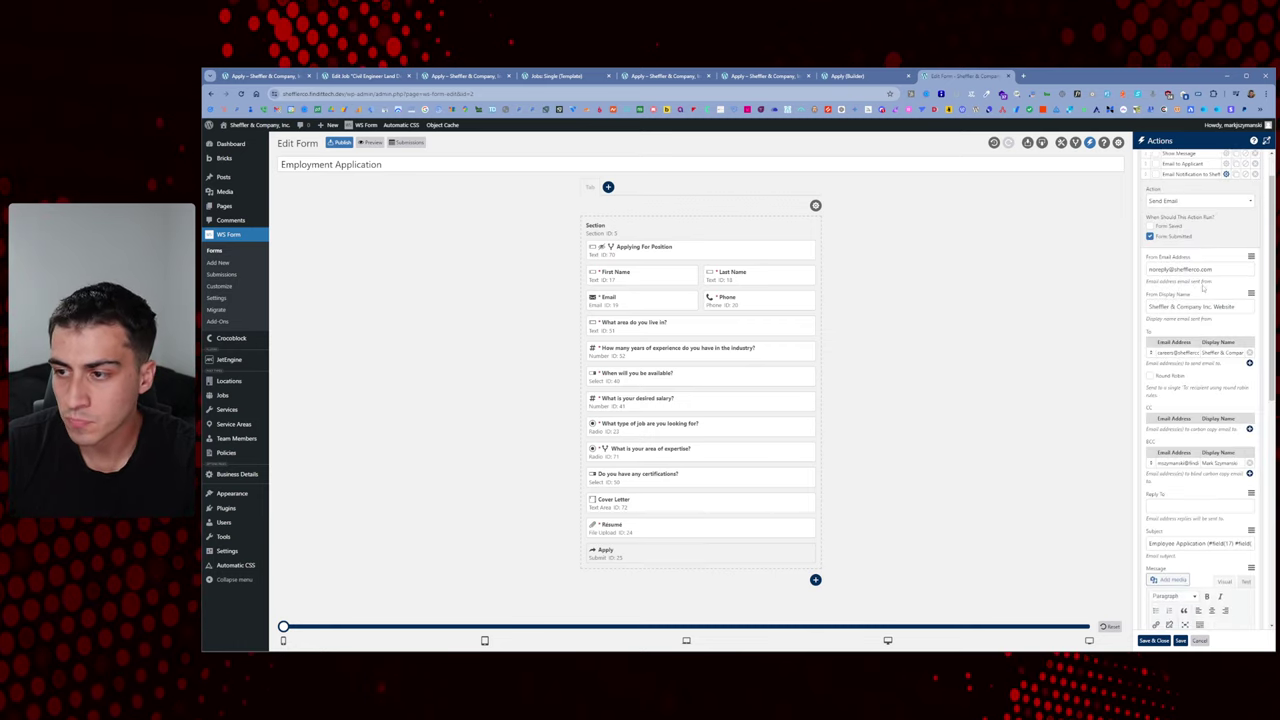
scroll(1186, 340, "down", 1)
scroll(1186, 340, "down", 4)
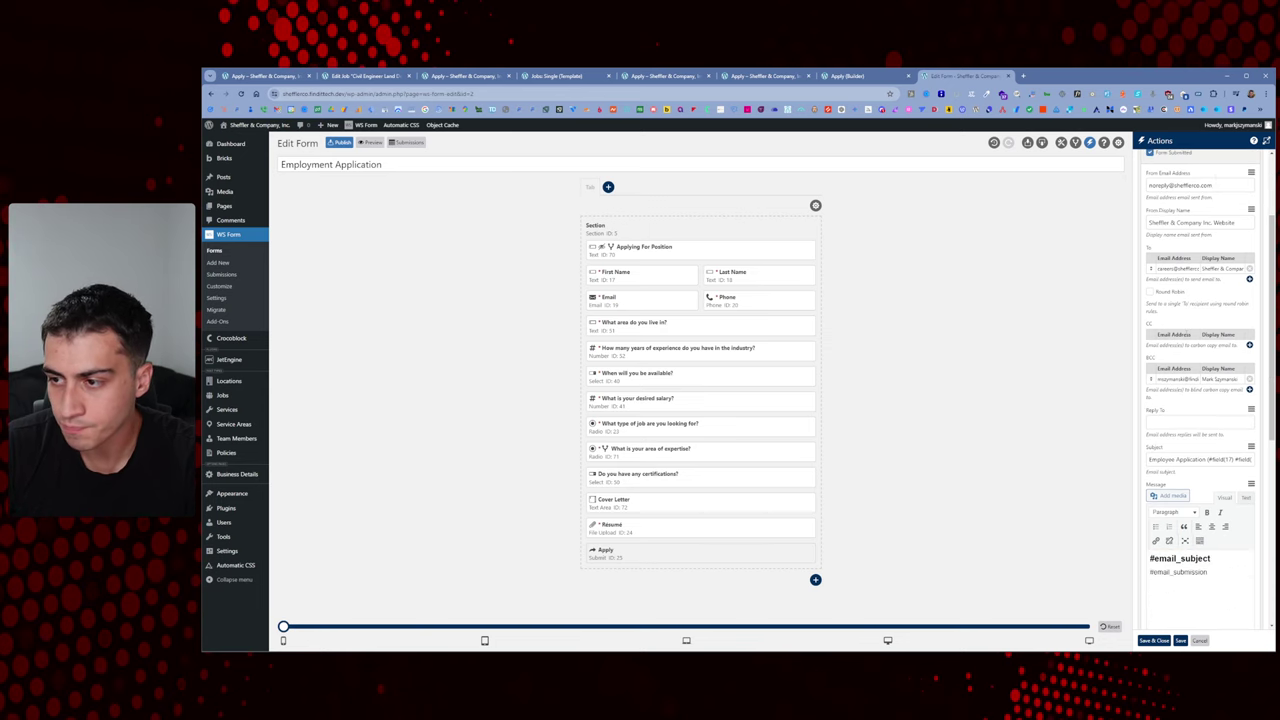
scroll(1188, 334, "down", 2)
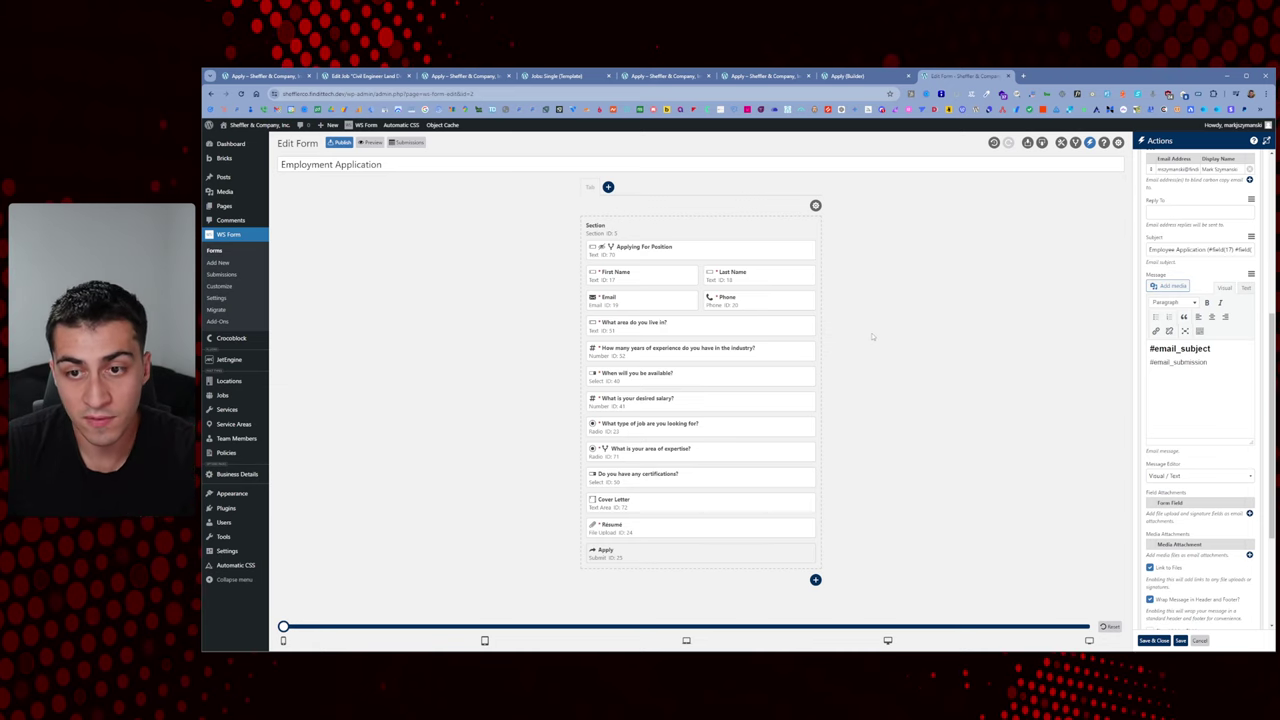
scroll(1204, 373, "down", 4)
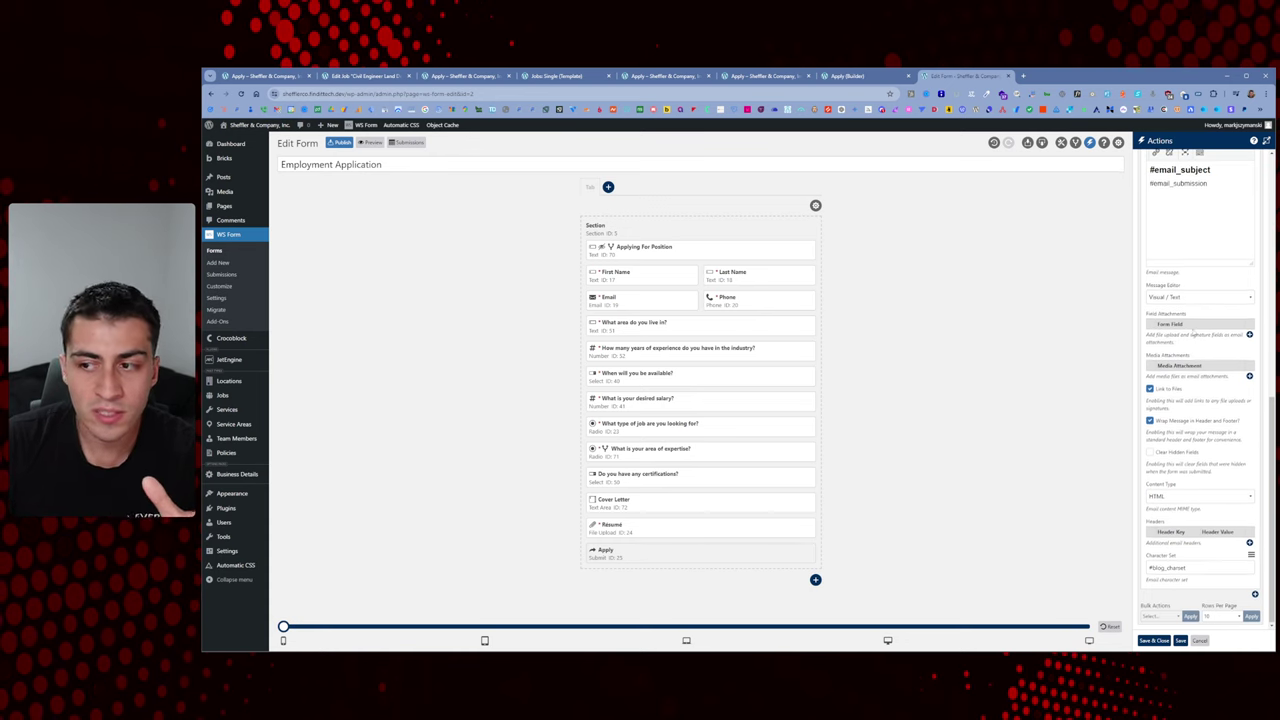
scroll(1193, 335, "up", 10)
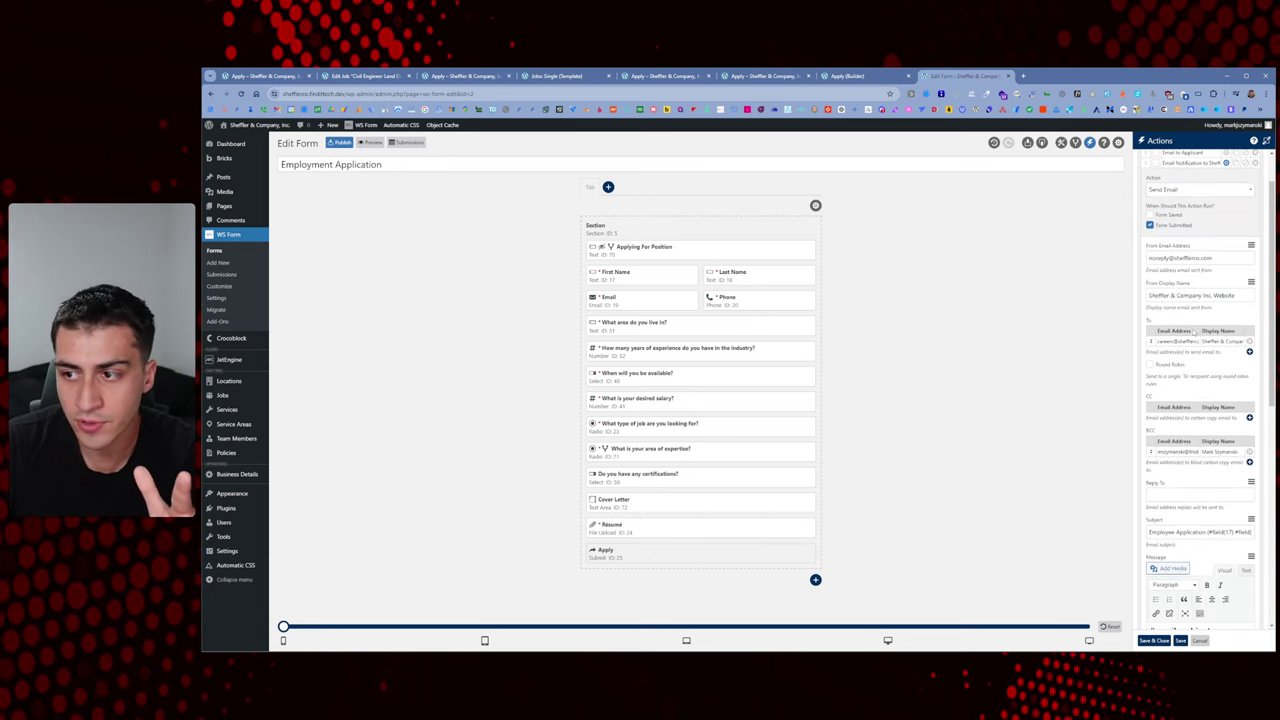
scroll(1193, 332, "up", 2)
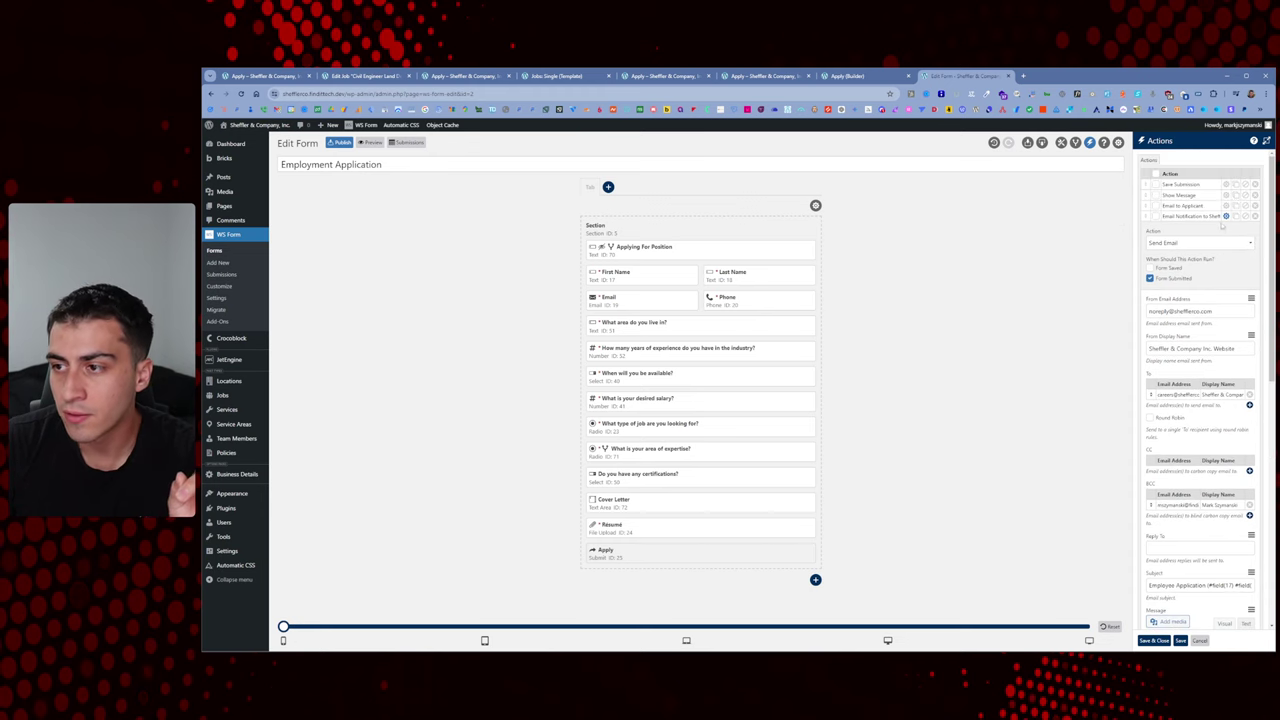
scroll(1220, 258, "down", 3)
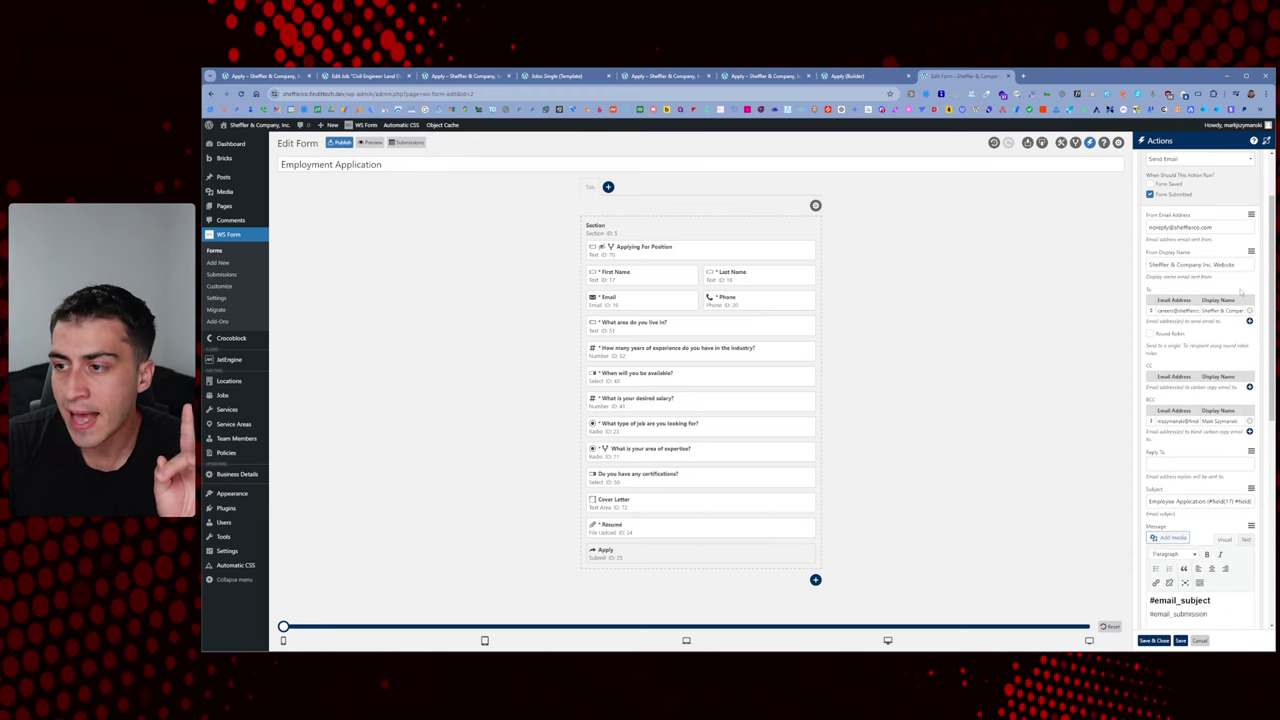
scroll(1226, 388, "down", 5)
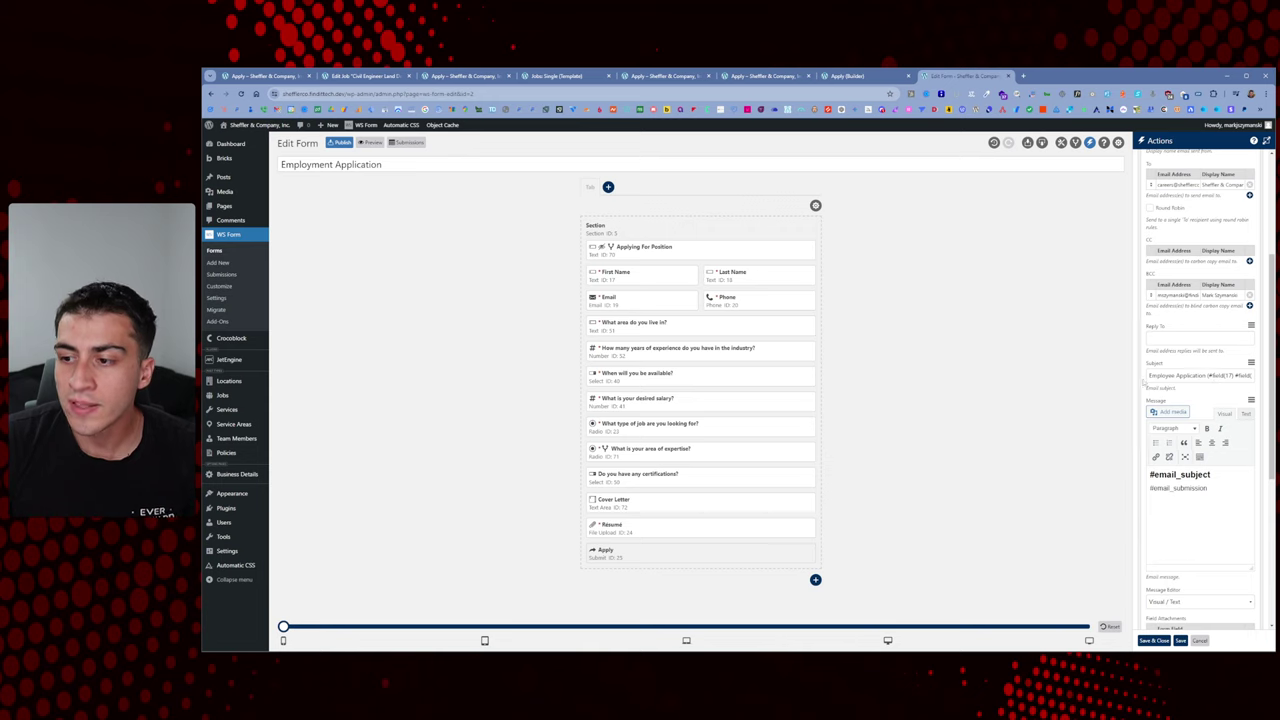
triple_click(1213, 376)
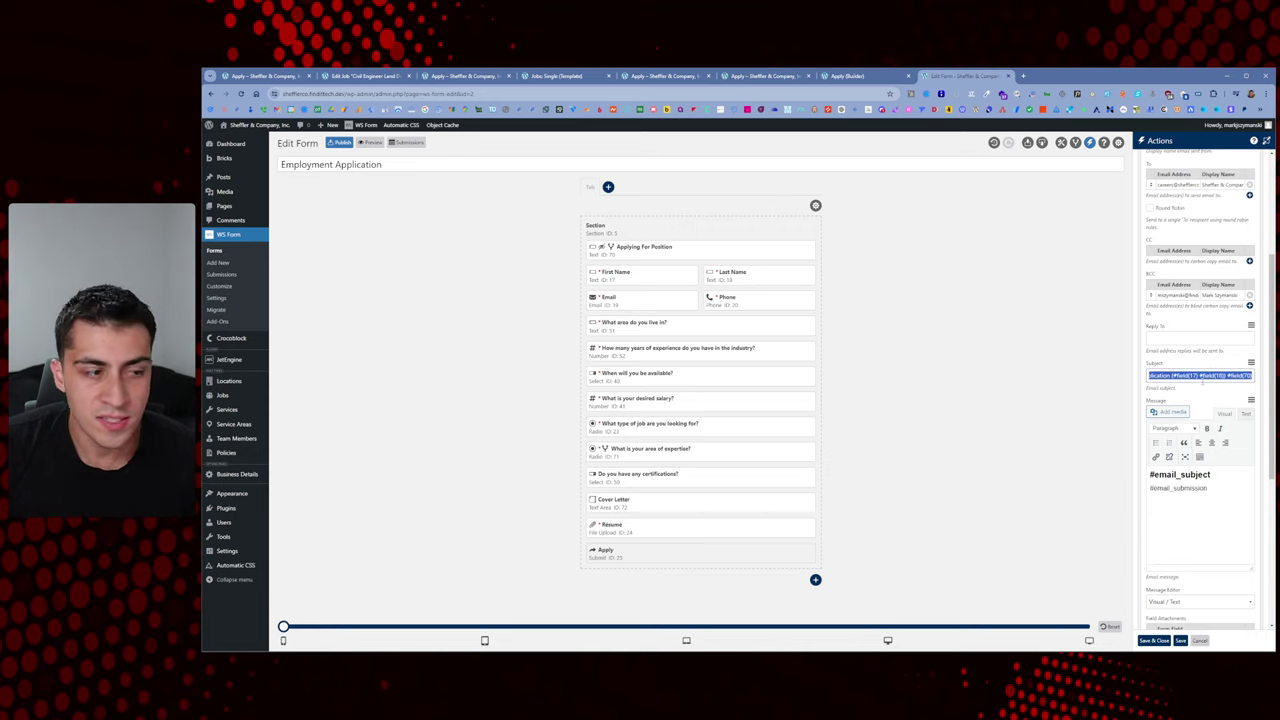
left_click(1213, 376)
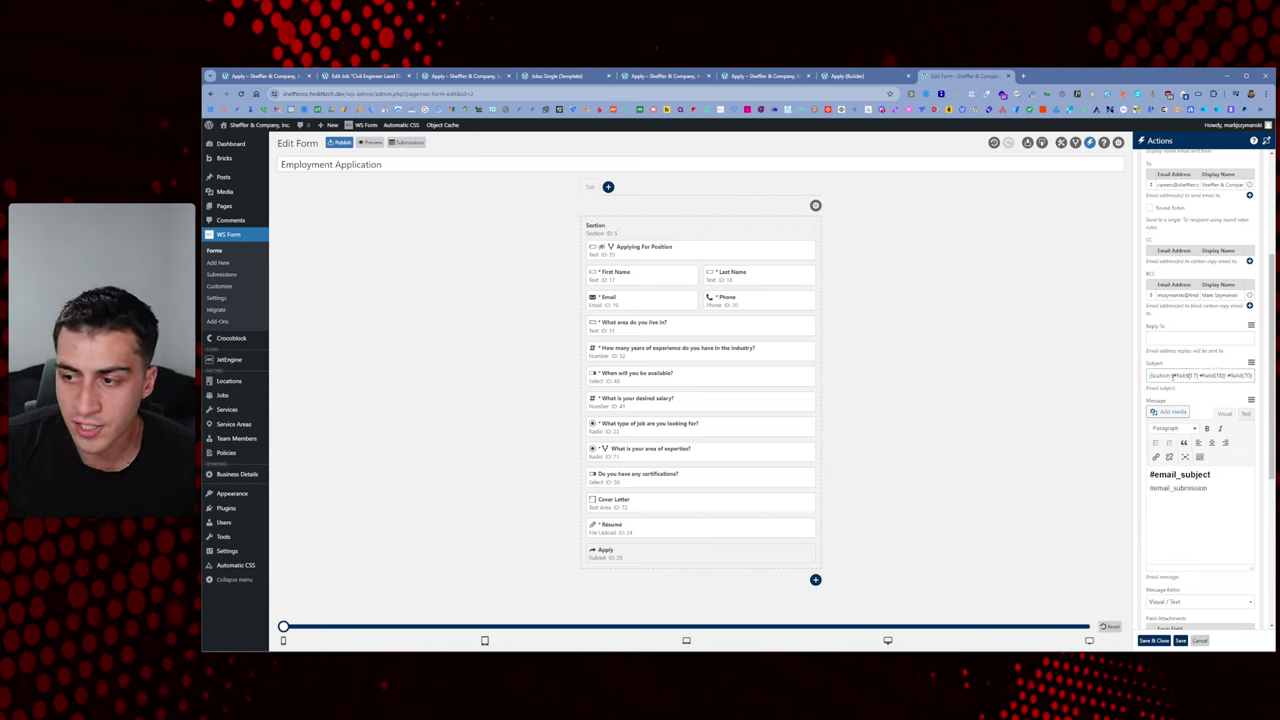
key("End")
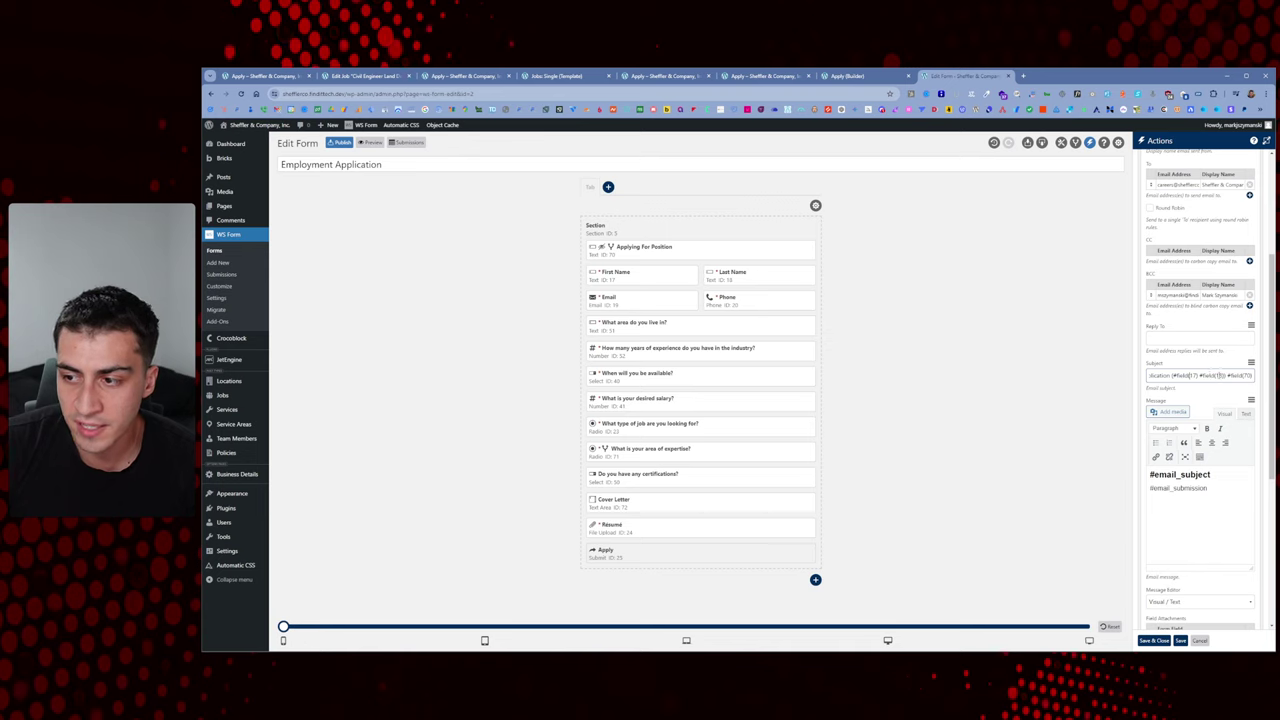
left_click(1251, 362)
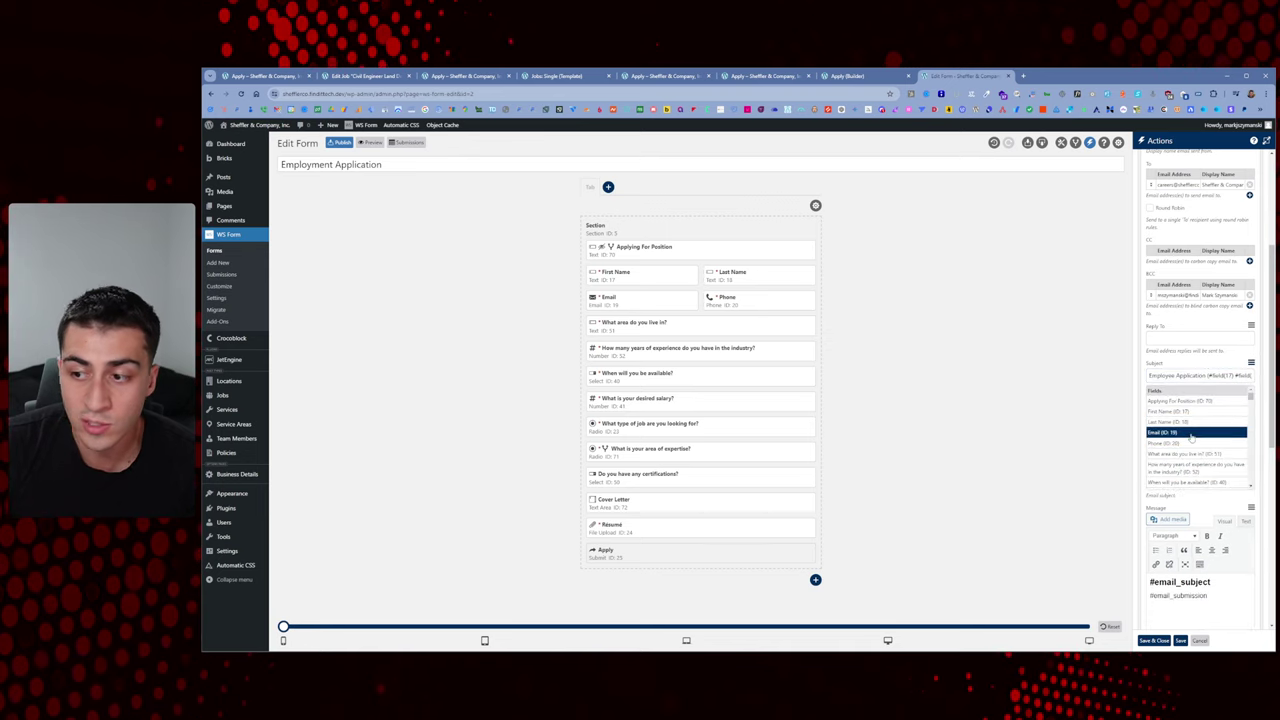
left_click(1249, 364)
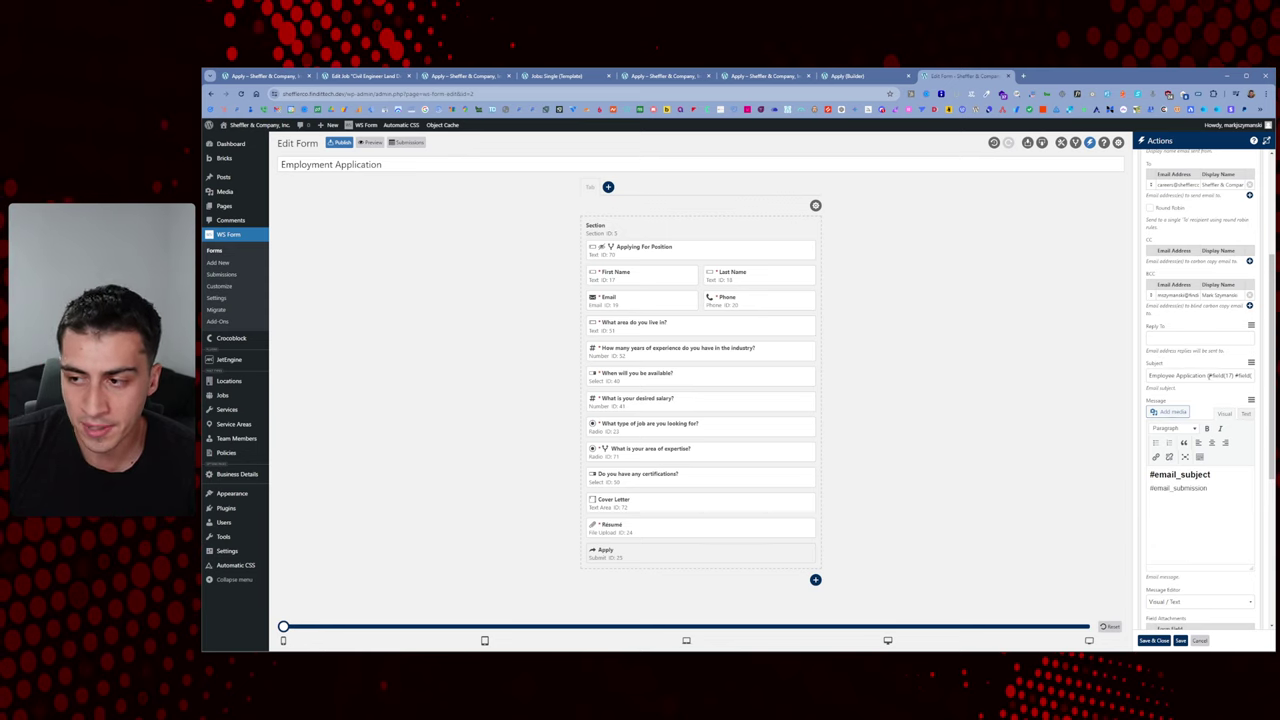
left_click_drag(1205, 375, 1255, 376)
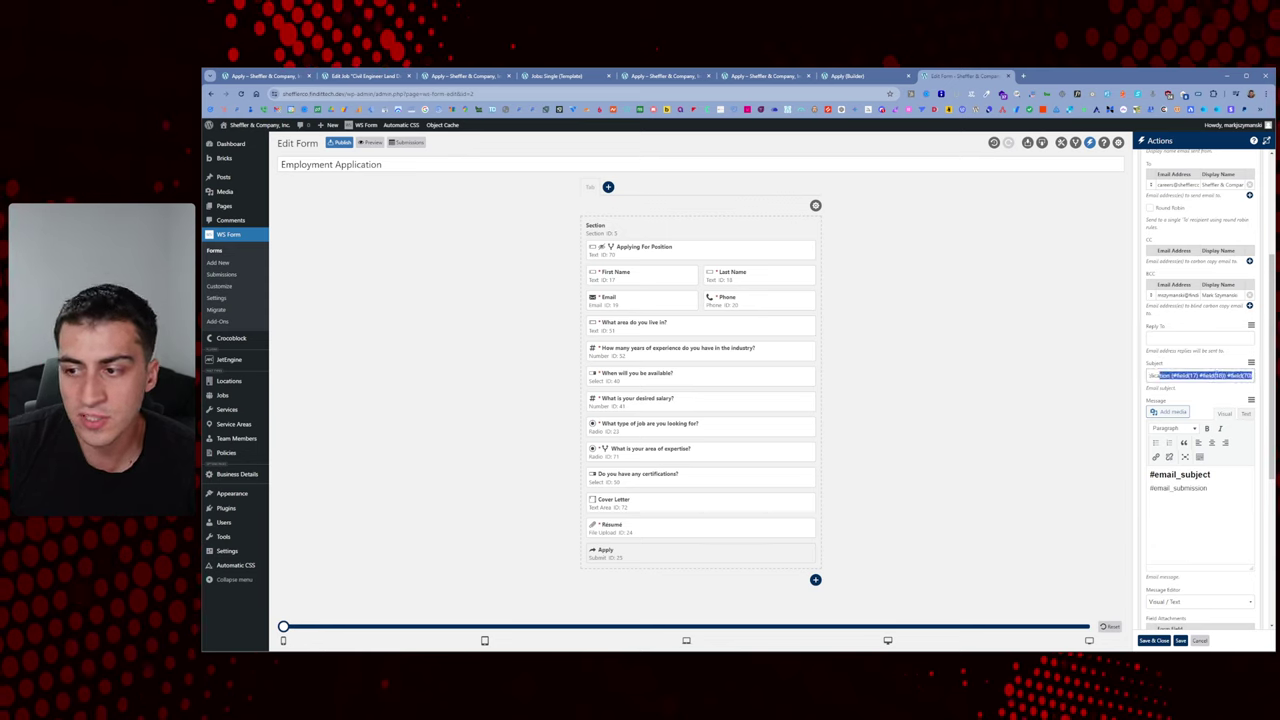
left_click(1190, 384)
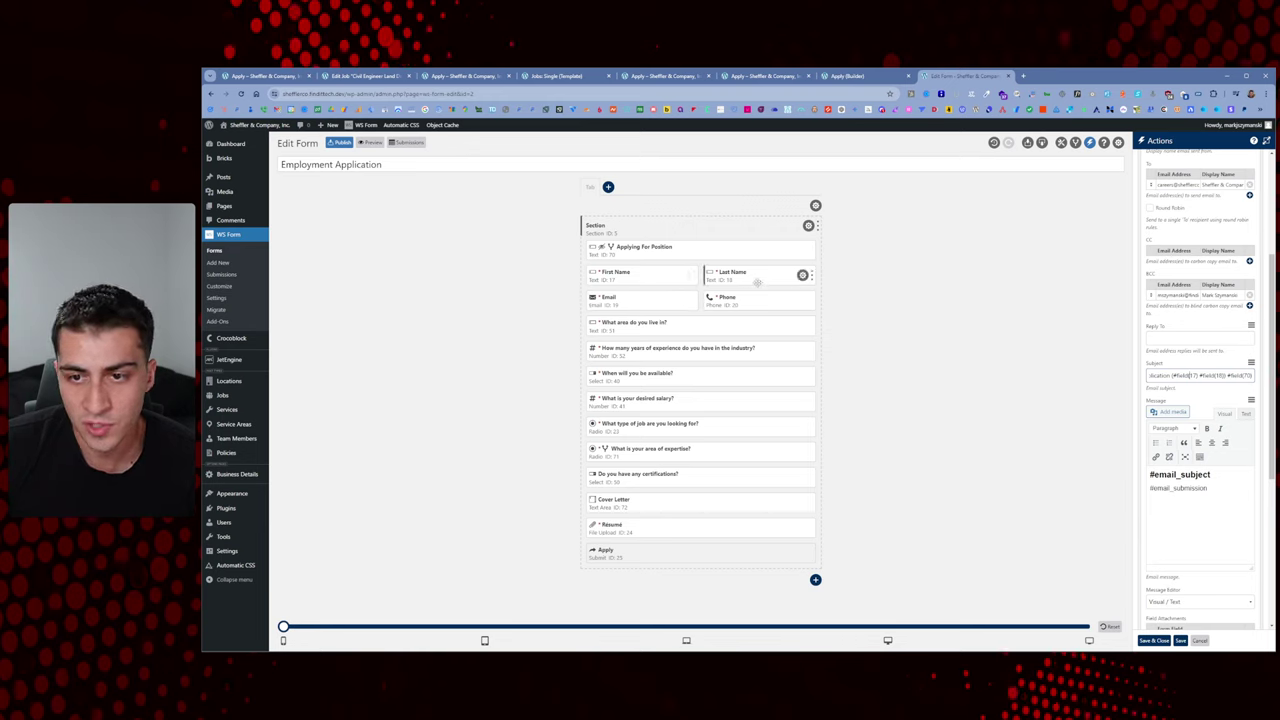
left_click_drag(1256, 377, 1227, 377)
left_click(1230, 376)
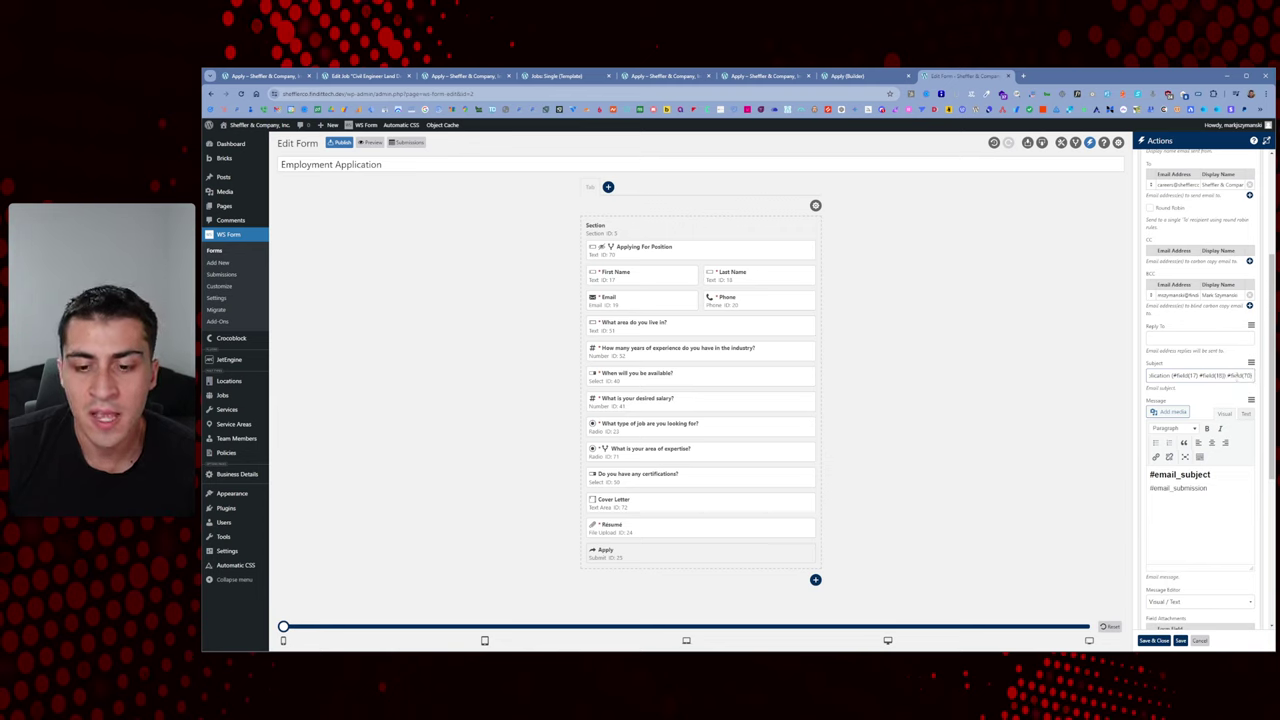